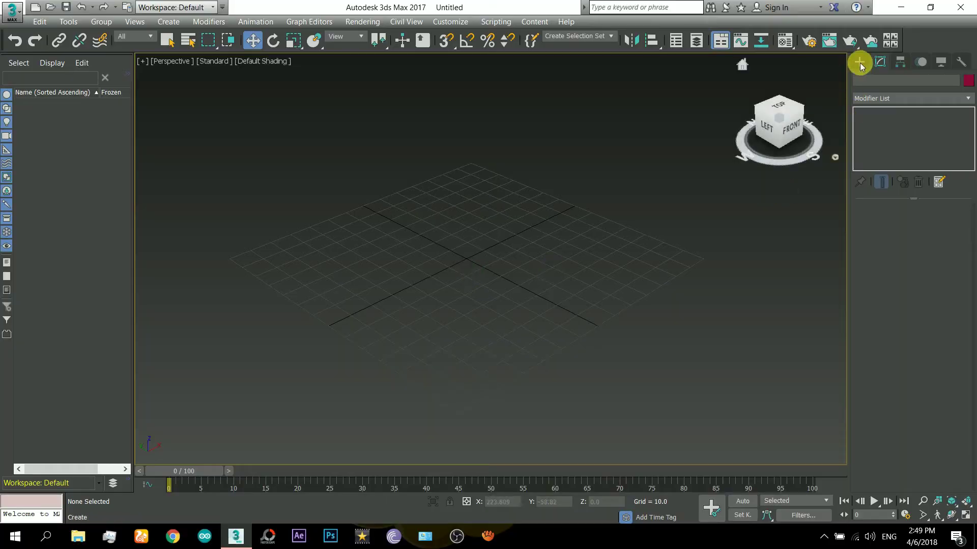
Step: Create a standard plane covering the home grid, about 152 units long and 154 units wide
click(860, 62)
click(919, 188)
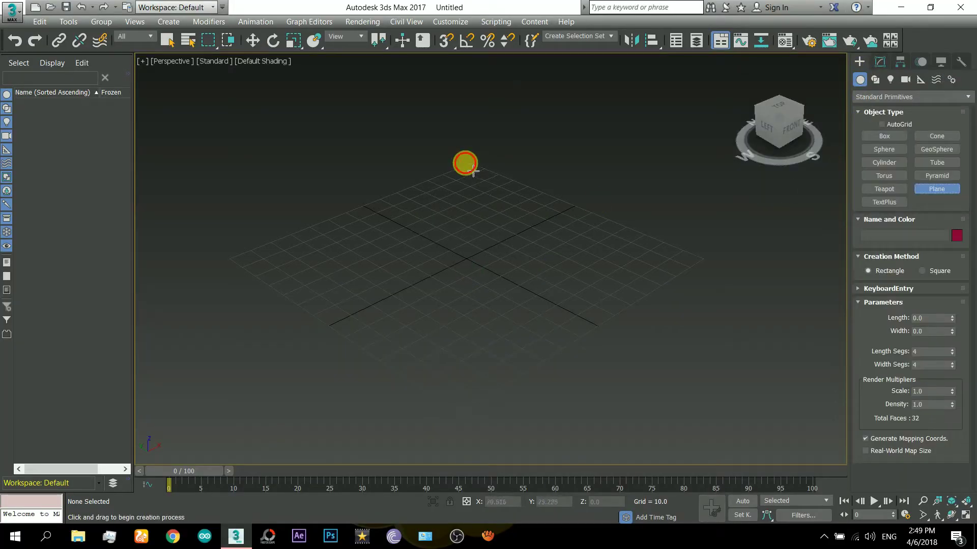
drag(465, 163, 443, 446)
key(w)
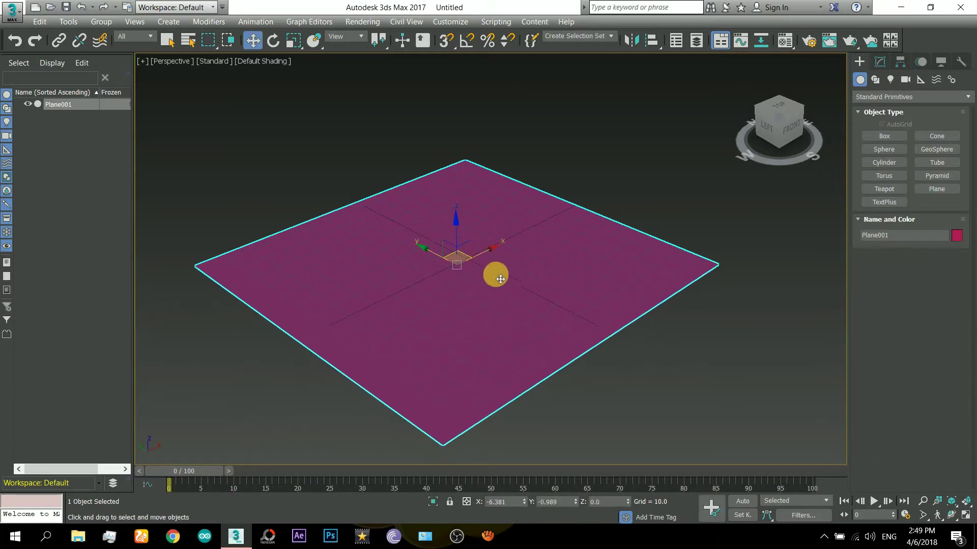
Step: Assign the first sample material, 01 - Default, to the selected plane in the Material Editor
key(m)
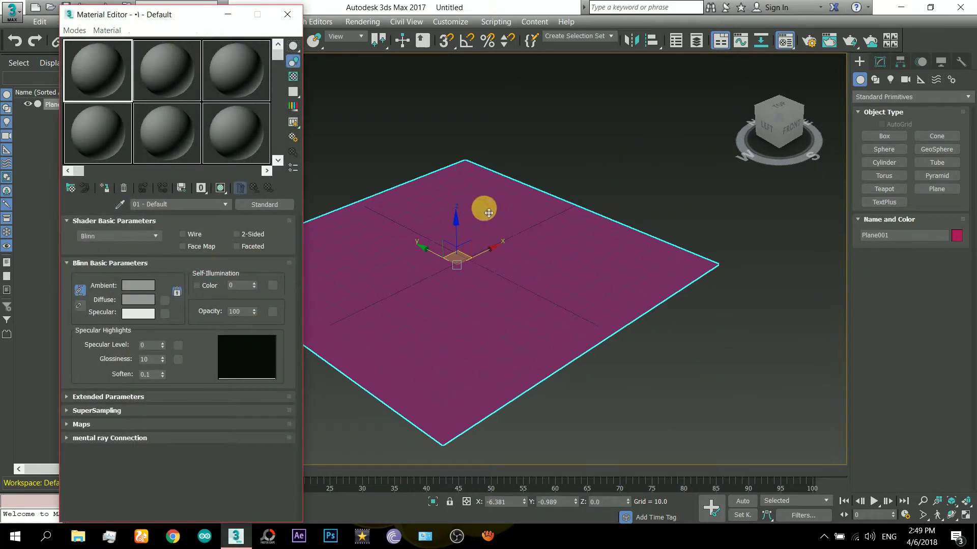
middle_drag(484, 207, 572, 198)
click(103, 68)
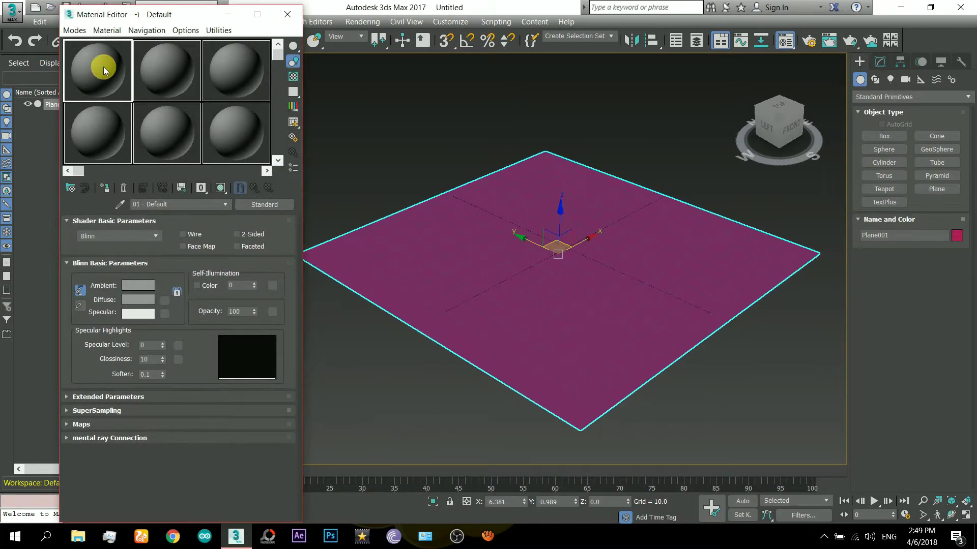
click(106, 189)
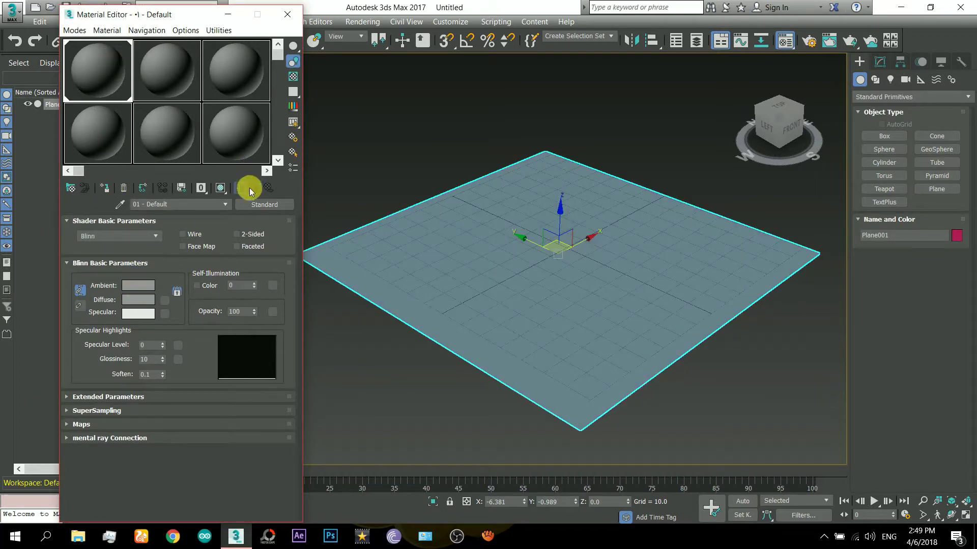
Step: Change the plane's material type from Standard to the scanline Raytrace material
click(255, 203)
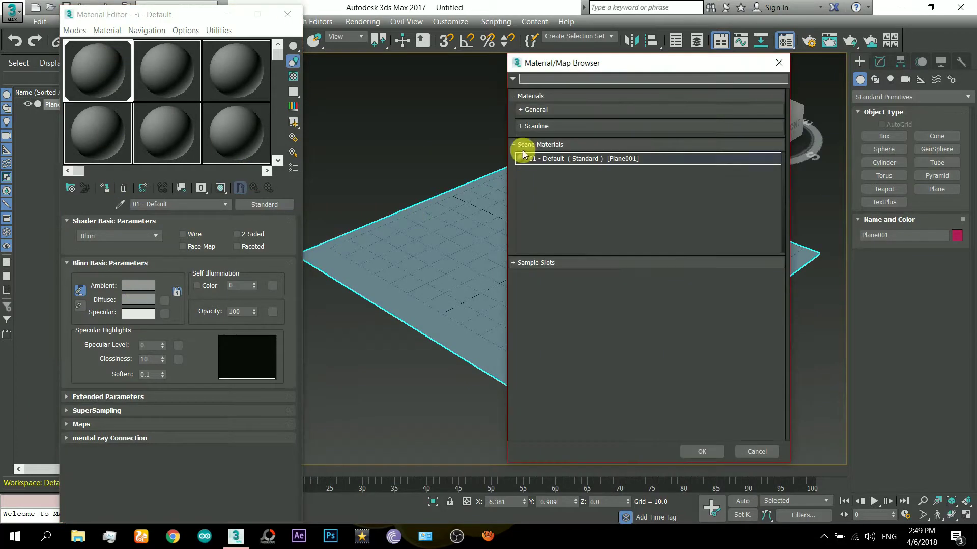
click(527, 111)
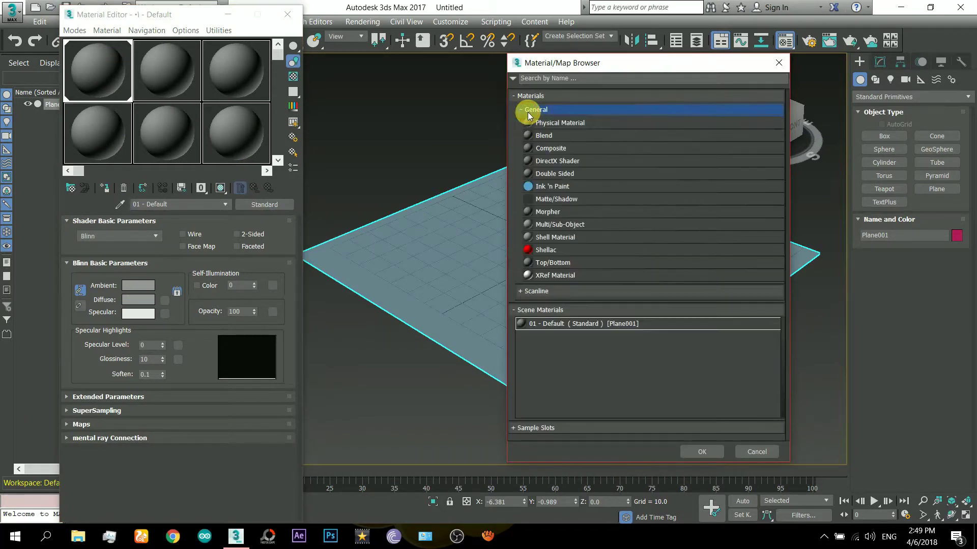
click(526, 291)
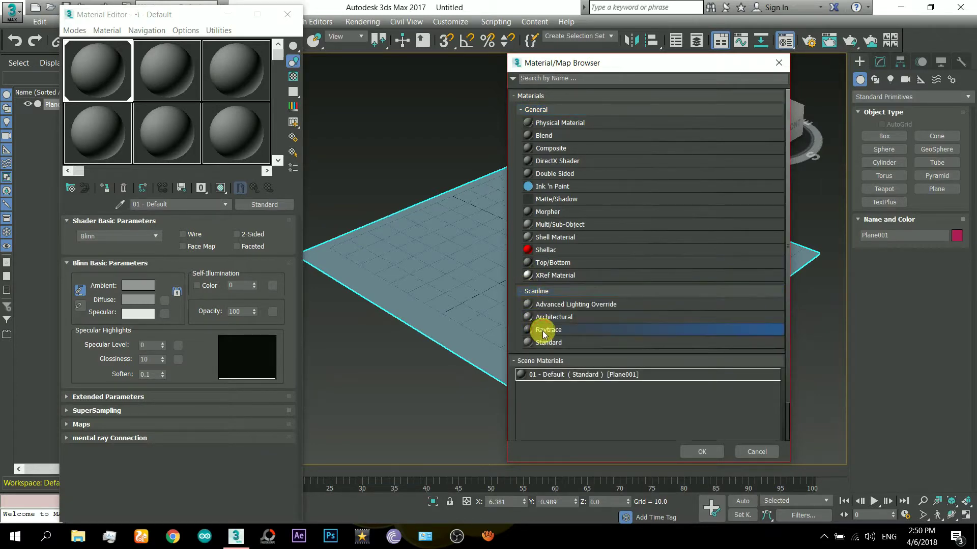
double_click(542, 330)
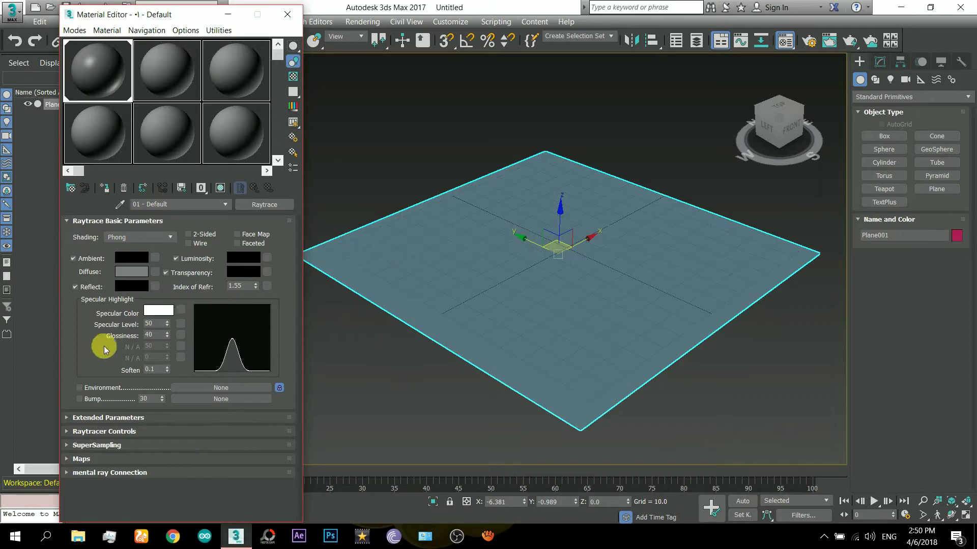
Step: Load Asphalt-Mixing-Plant-1024x682.jpg from the desktop as the Diffuse bitmap and show the shaded material in the viewport
click(153, 273)
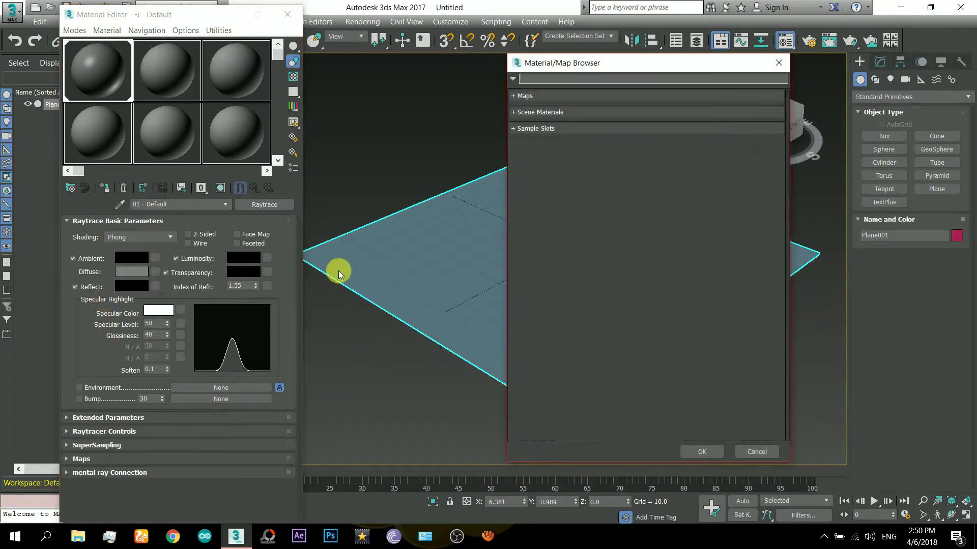
click(513, 96)
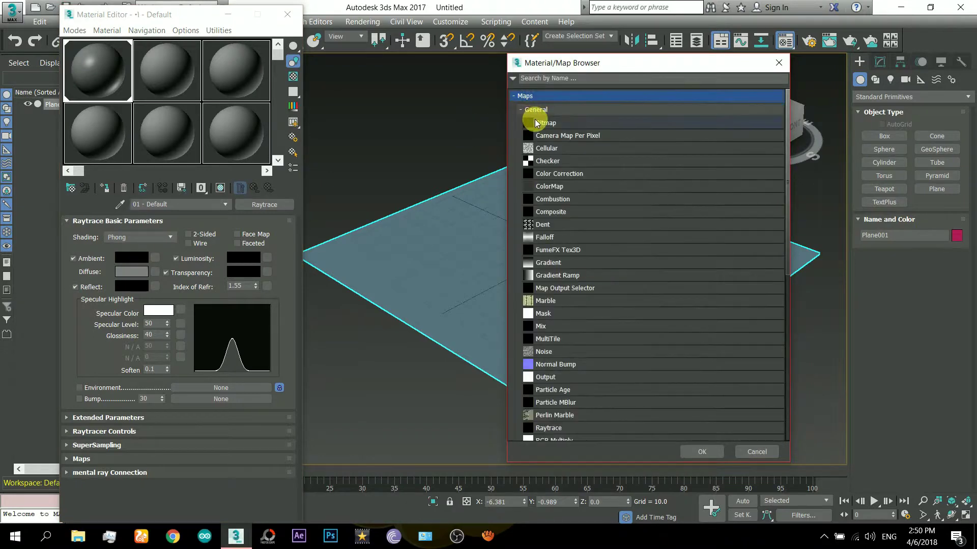
double_click(535, 122)
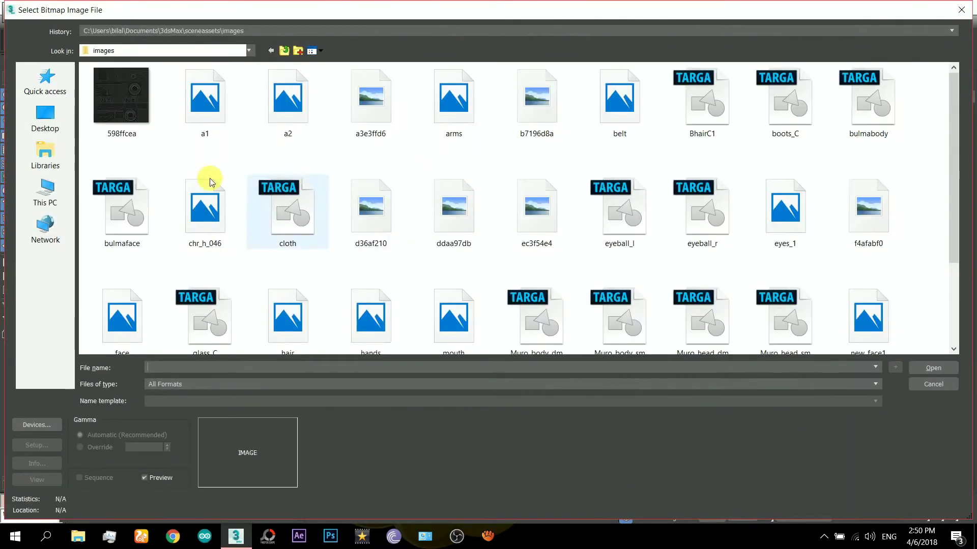
click(66, 124)
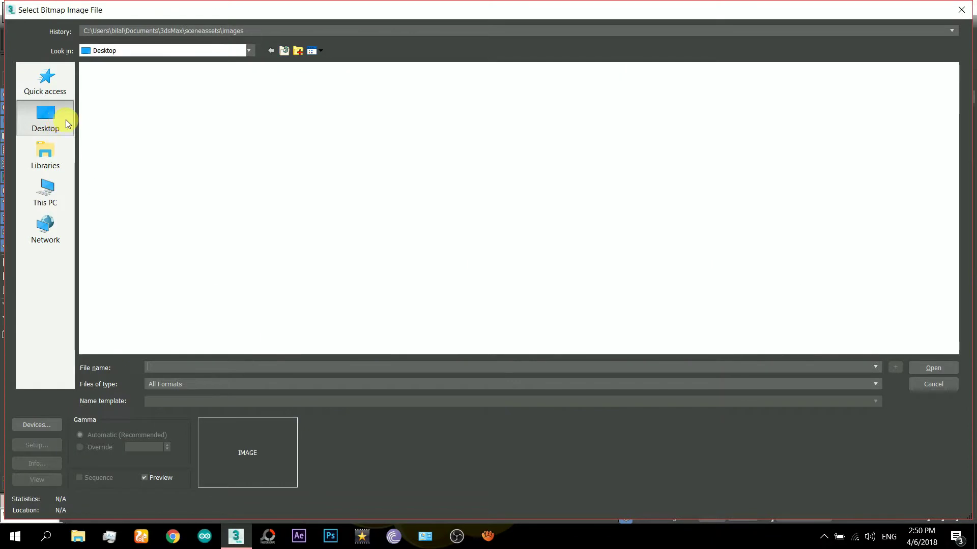
click(863, 113)
double_click(863, 113)
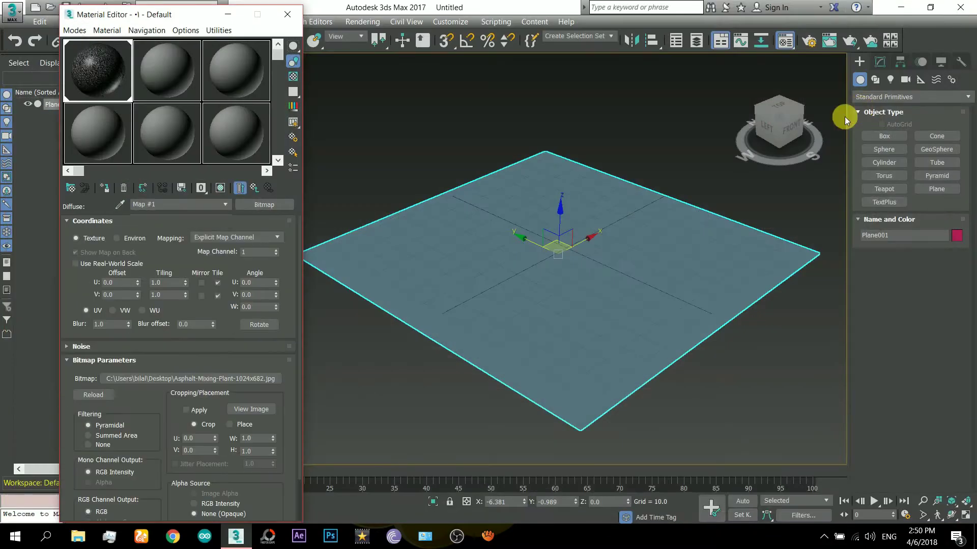
click(225, 189)
middle_drag(618, 277, 608, 281)
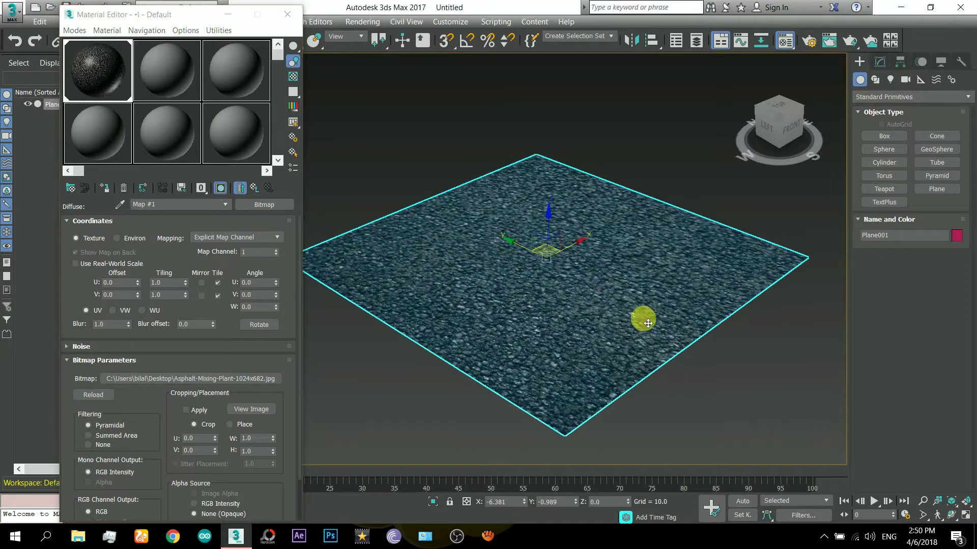
Step: Check the pixel dimensions of the diffuse bitmap's image file, keeping the same image
click(951, 514)
mouse_move(557, 279)
mouse_down()
mouse_move(525, 307)
mouse_move(534, 336)
mouse_move(556, 267)
mouse_up()
click(195, 380)
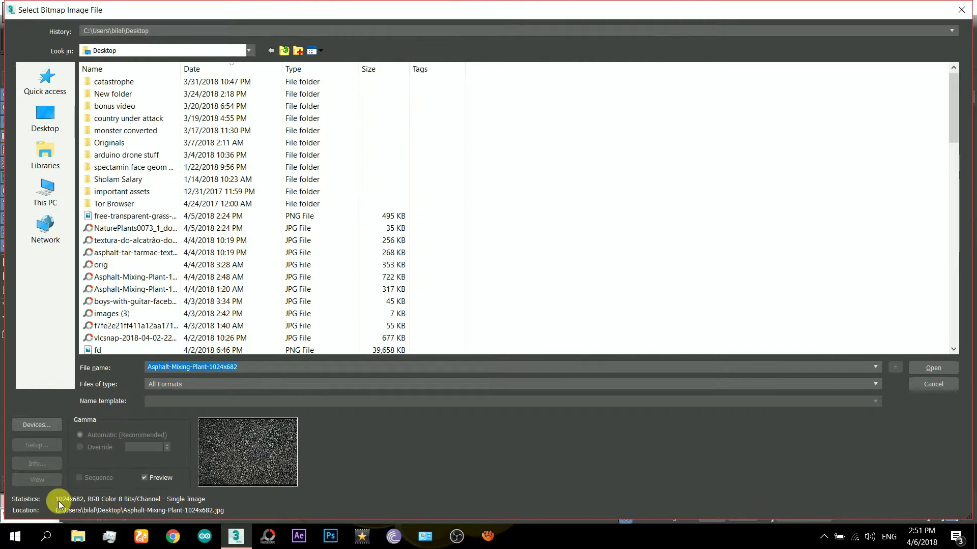
click(930, 388)
Step: Match the plane to the texture's proportions by setting its width to 1024 and its length to 682
scroll(626, 339, down, 5)
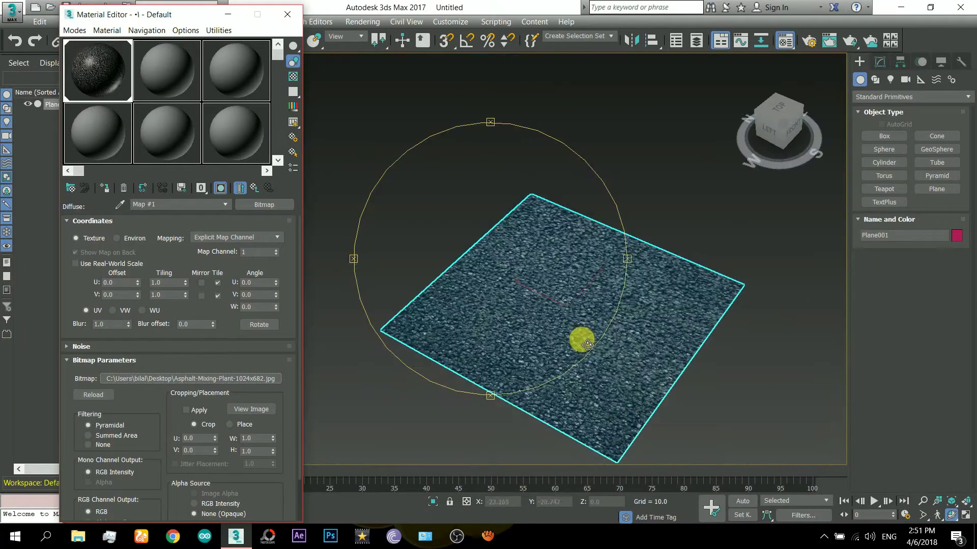
alt+middle_drag(581, 343, 463, 331)
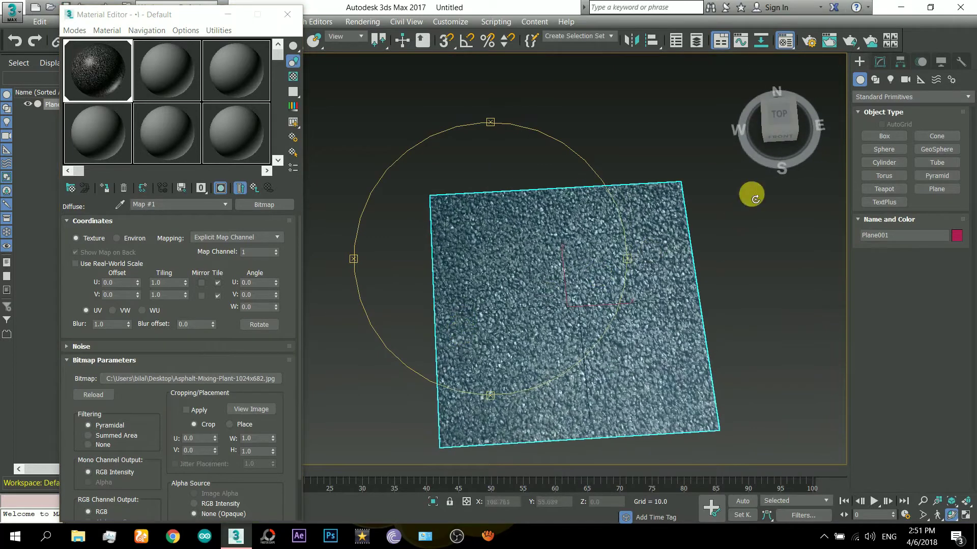
click(879, 62)
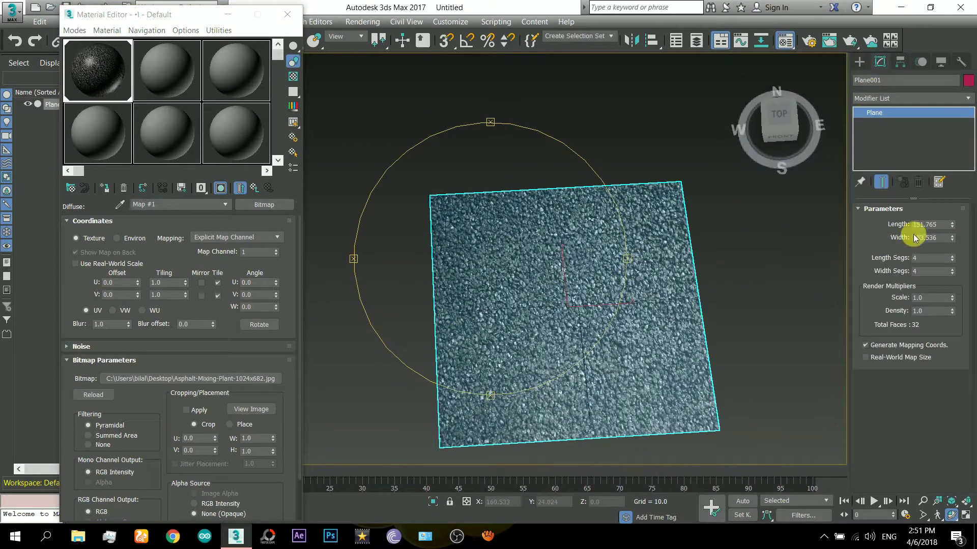
key(Tab)
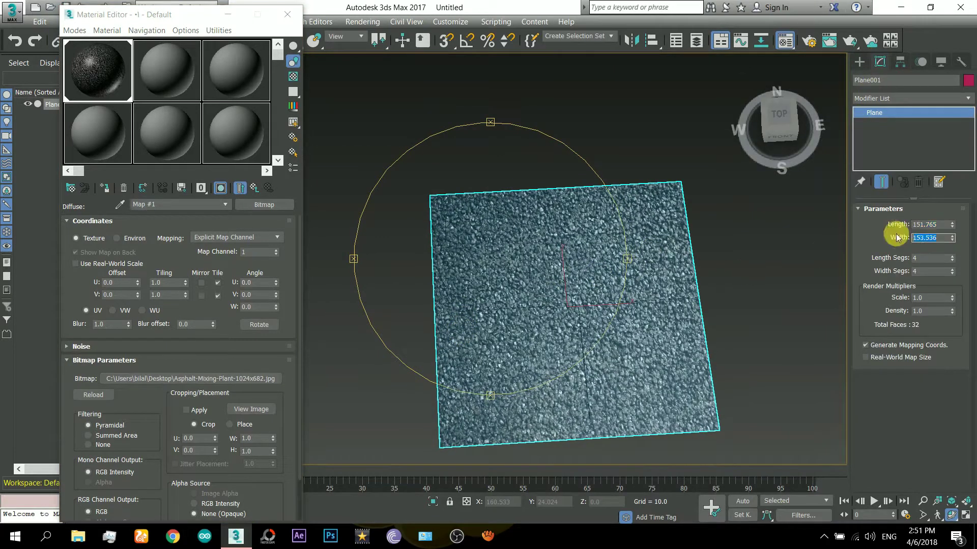
text(1024)
click(921, 226)
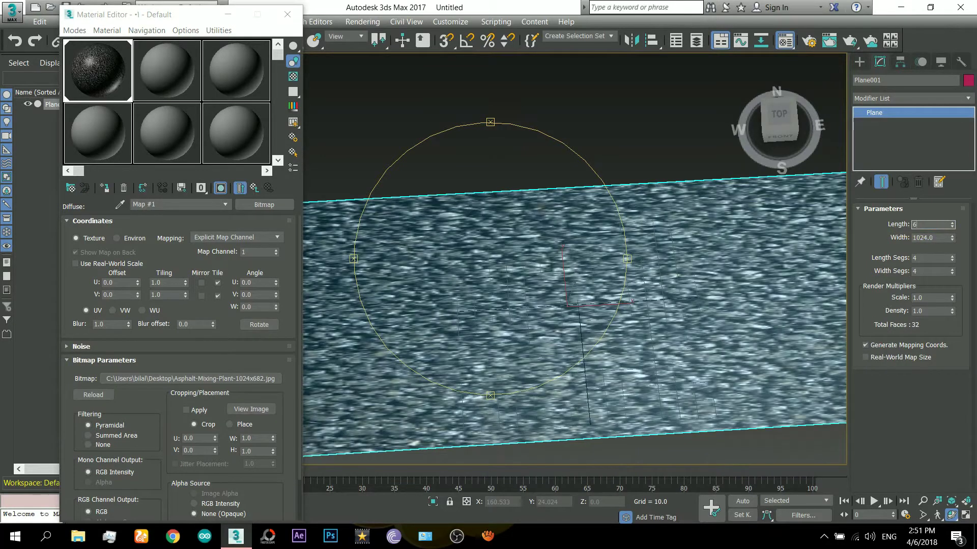
key(Tab)
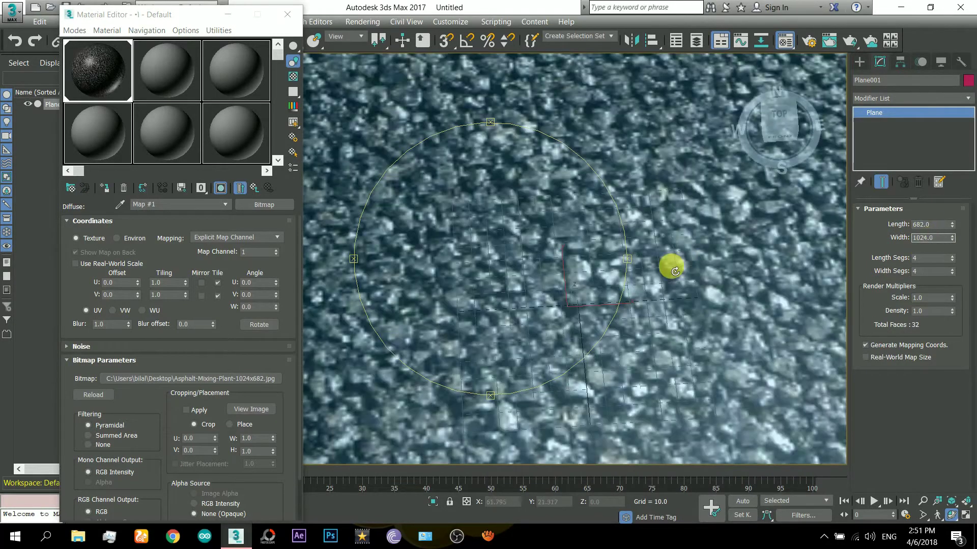
Step: Move the Material Editor window aside and view the resized asphalt plane in perspective
scroll(661, 265, down, 5)
drag(297, 15, 184, 43)
click(293, 40)
mouse_move(605, 301)
mouse_down()
mouse_move(630, 201)
mouse_move(643, 281)
mouse_move(602, 299)
mouse_up()
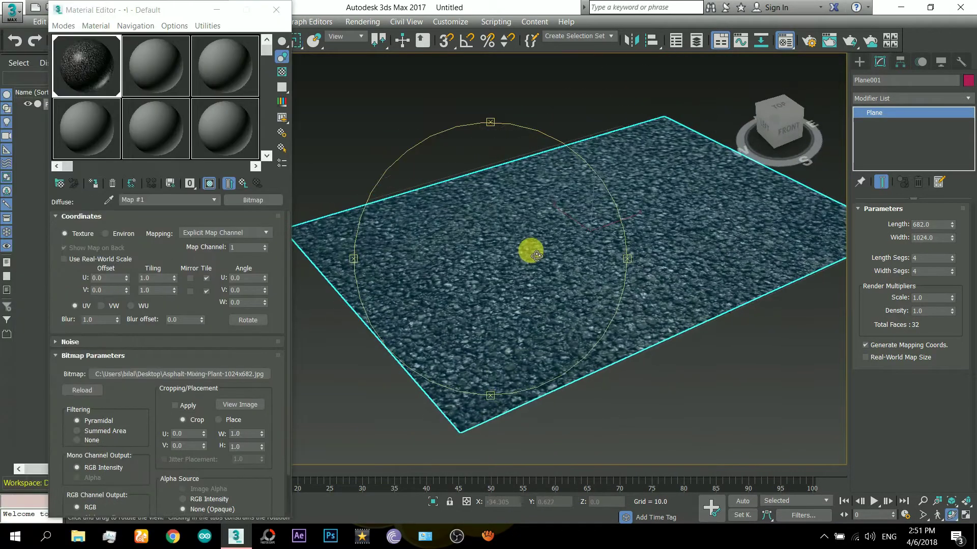
drag(572, 260, 562, 263)
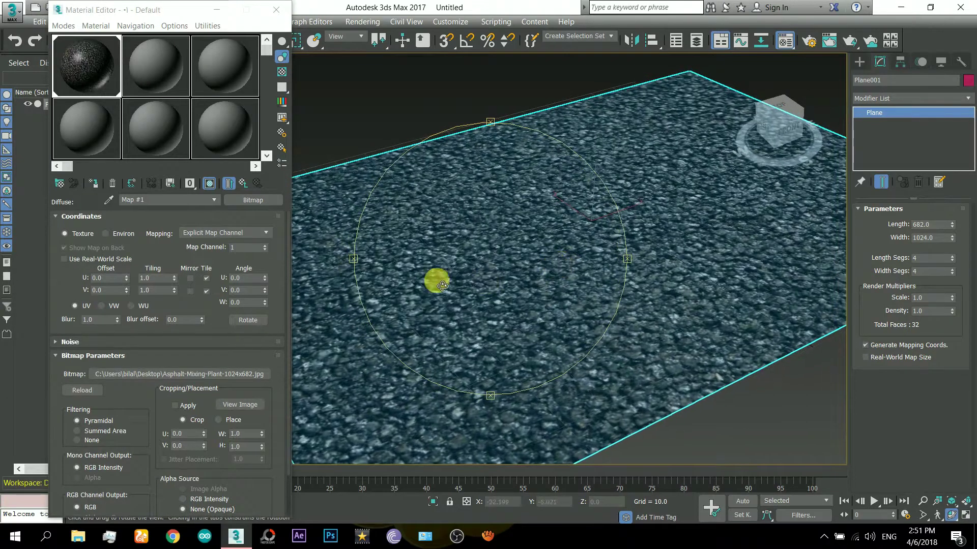
Step: Add a Color Correction map to the Bump slot of the plane's Raytrace material
click(243, 184)
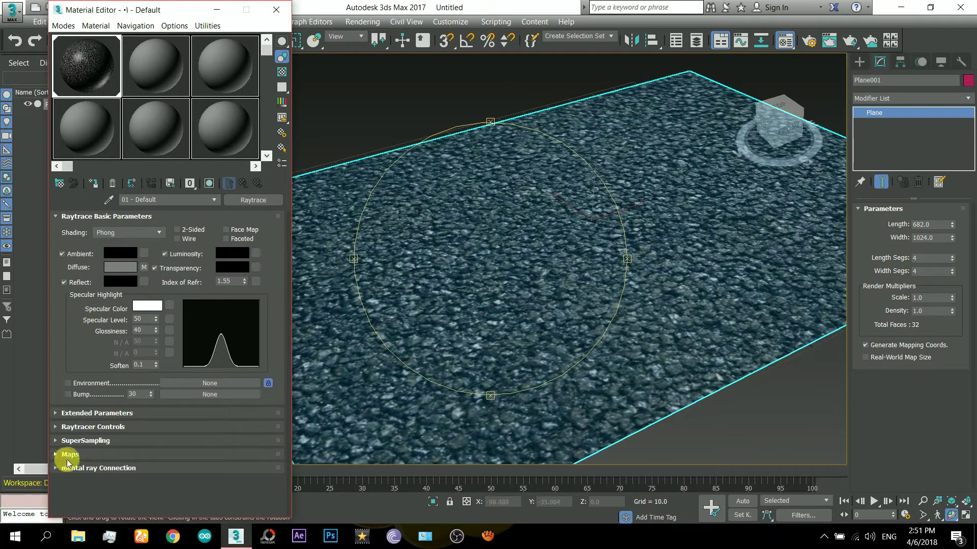
click(67, 458)
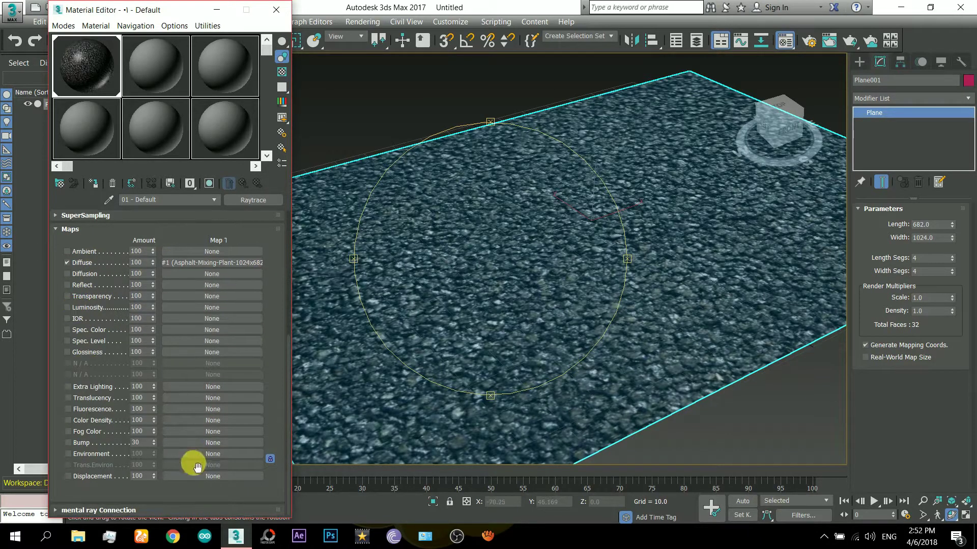
click(193, 442)
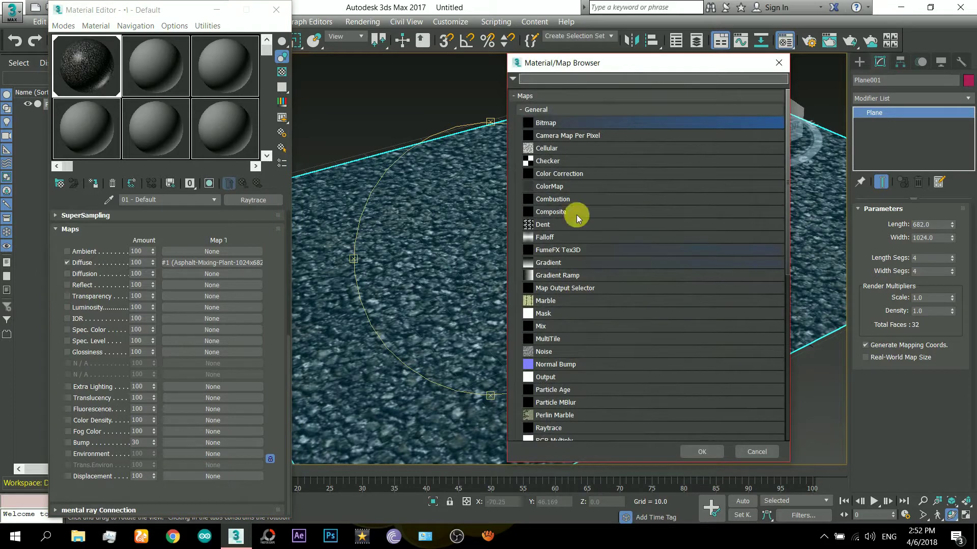
double_click(562, 174)
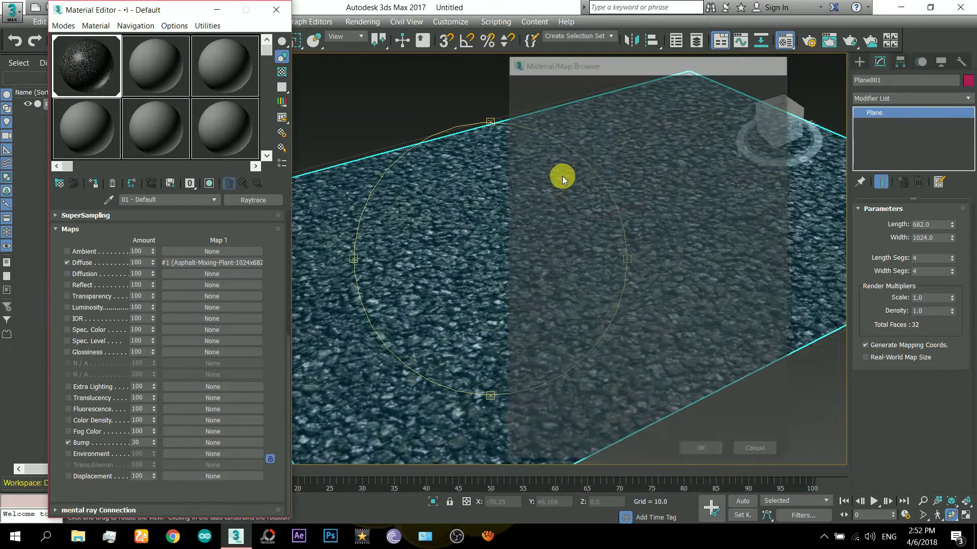
scroll(158, 269, up, 2)
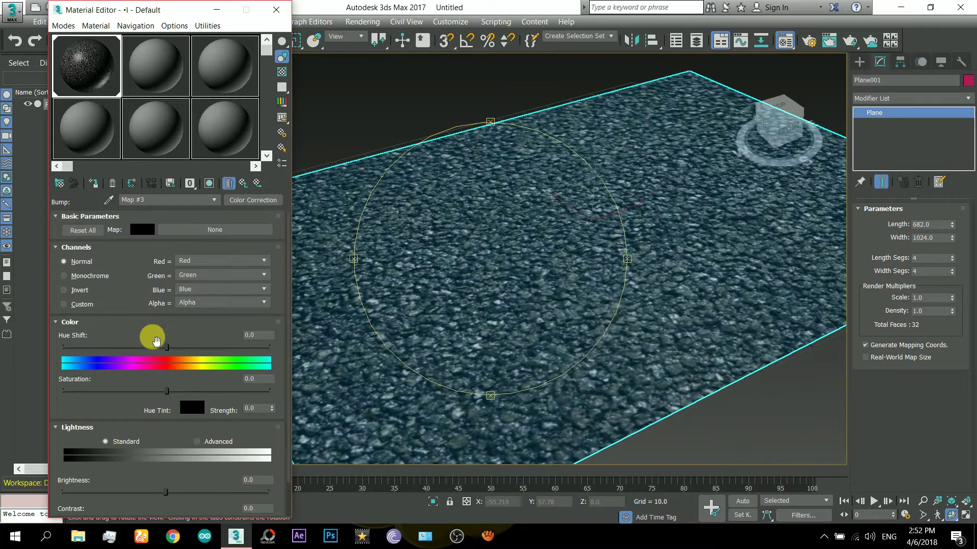
Step: Load Asphalt-Mixing-Plant-1024x682.jpg as a bitmap inside the bump's Color Correction map and preview the image
click(216, 230)
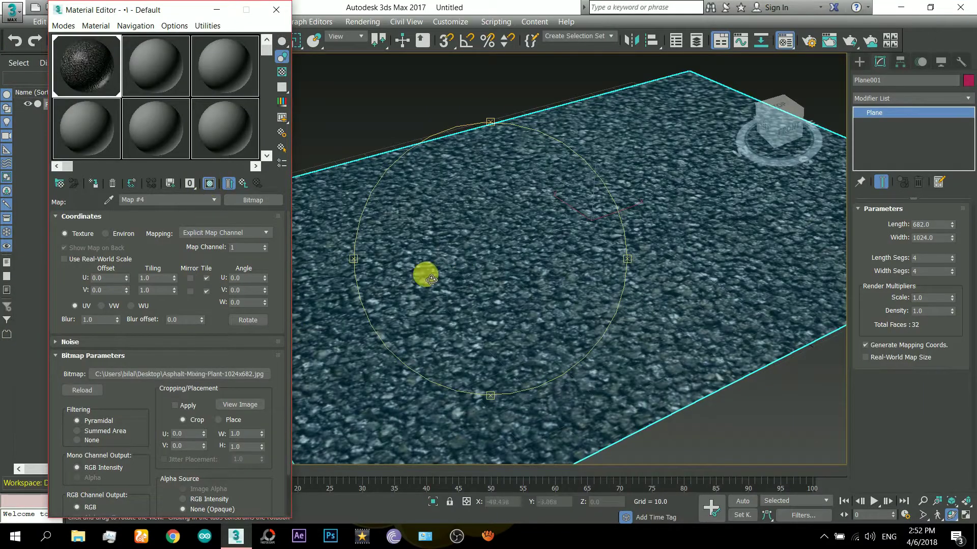
drag(153, 408, 148, 312)
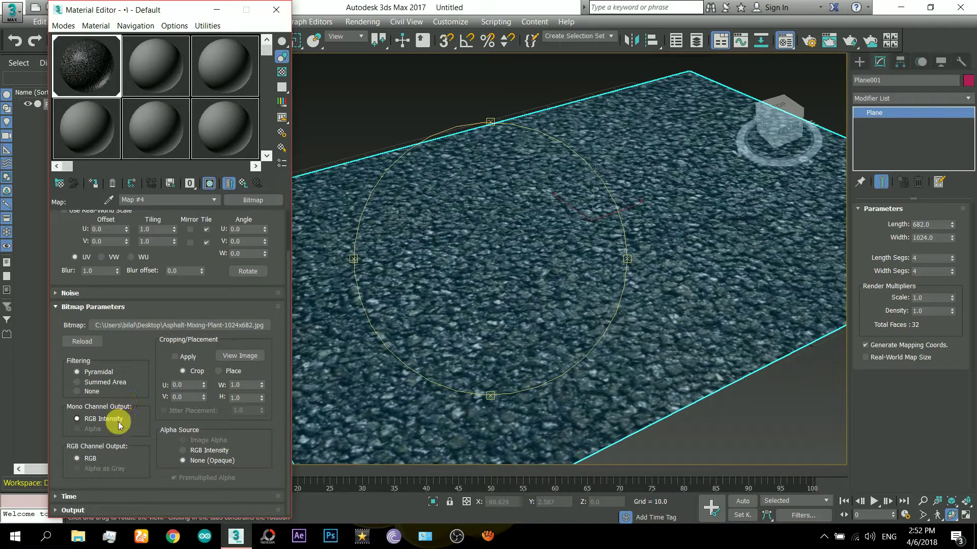
click(220, 358)
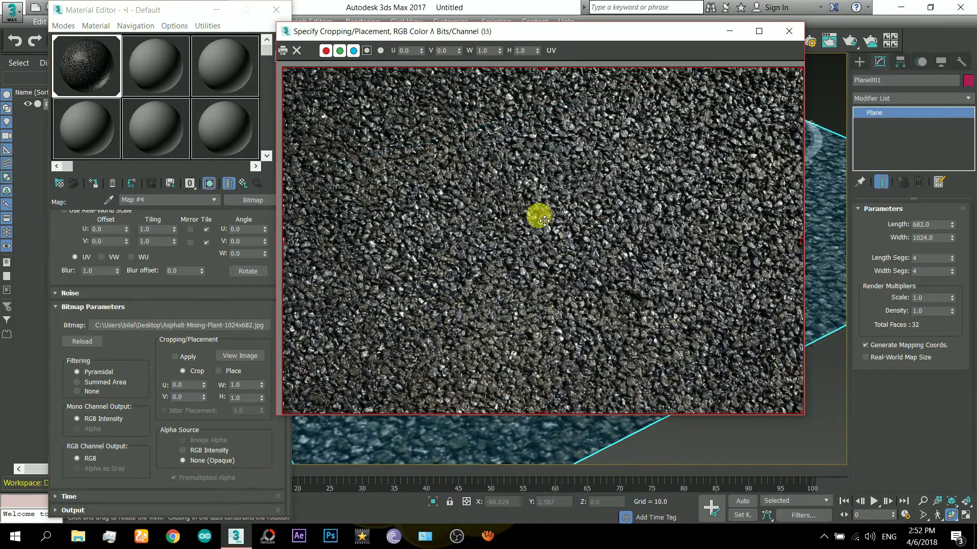
click(794, 35)
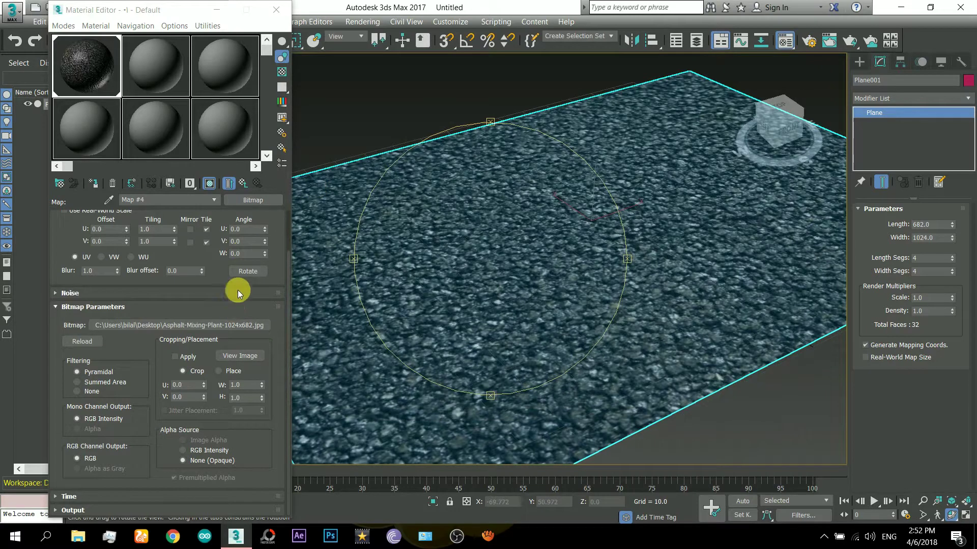
Step: Return to the Color Correction map and switch its channels to Monochrome
click(244, 184)
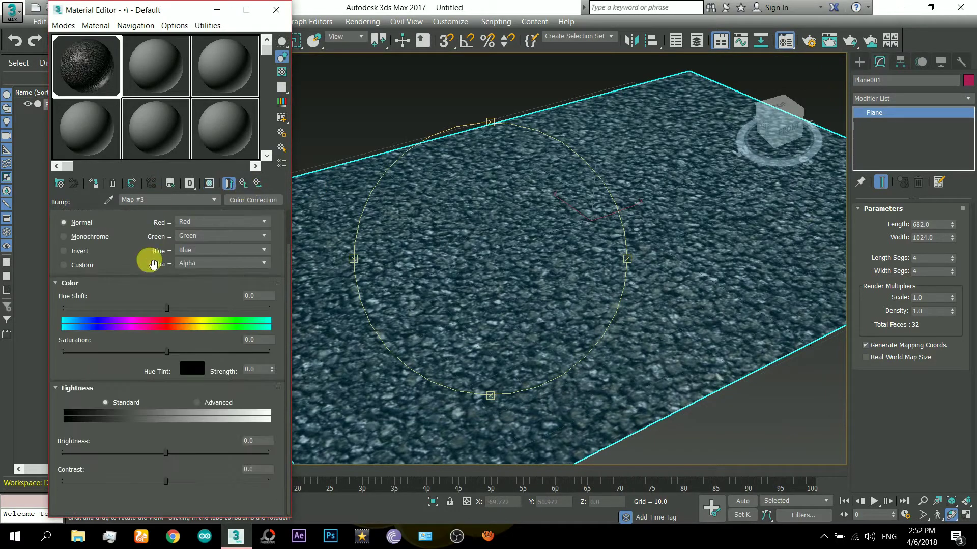
drag(153, 263, 149, 288)
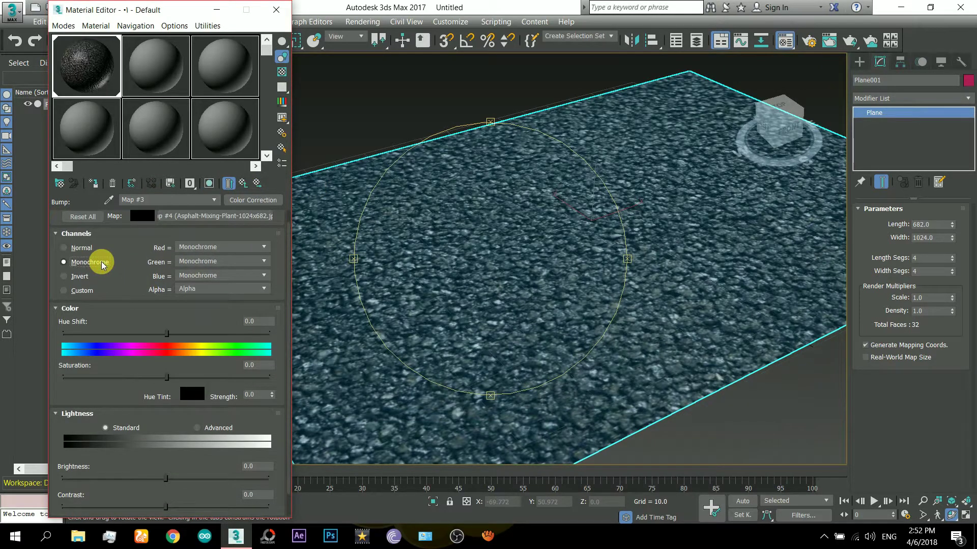
Step: Show the monochrome Color Correction map on its own and examine it in an enlarged, magnified preview window
click(232, 187)
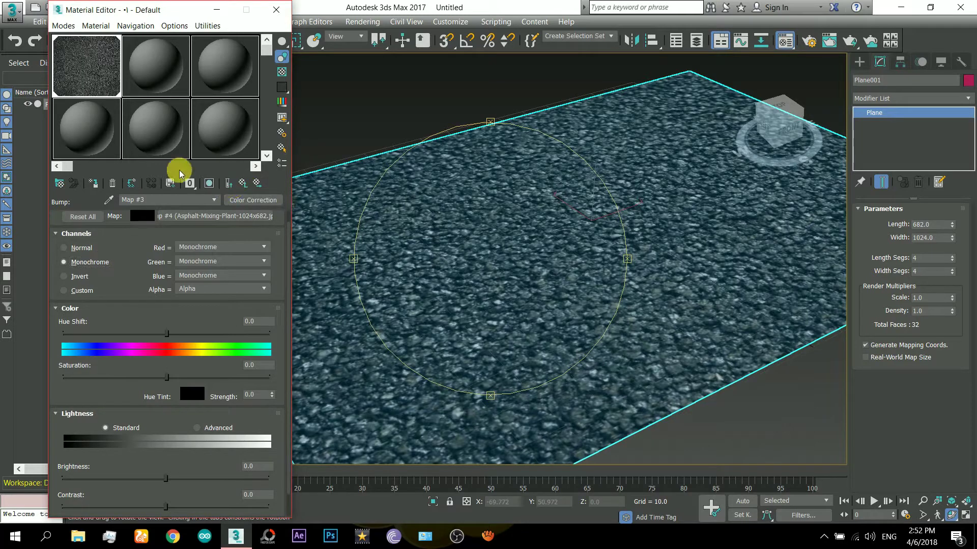
right_click(106, 73)
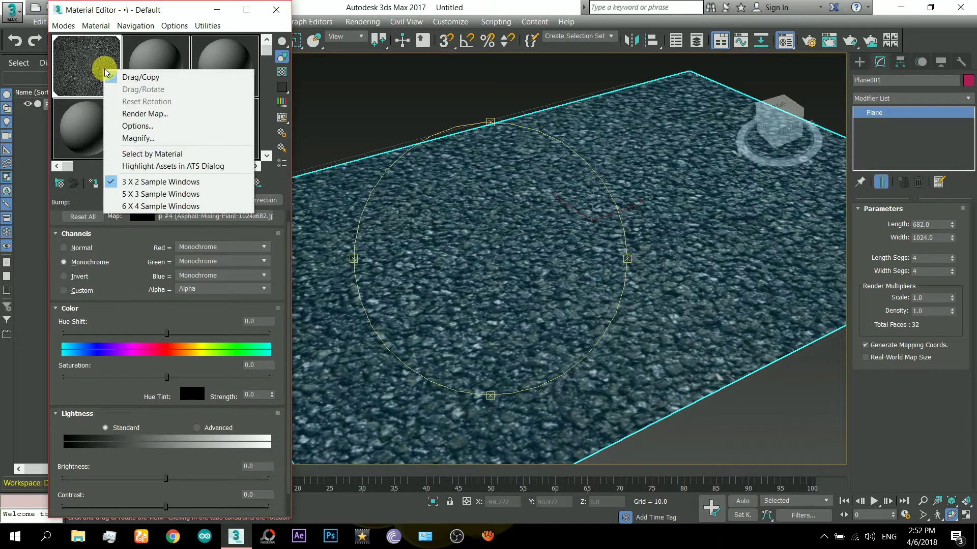
click(127, 138)
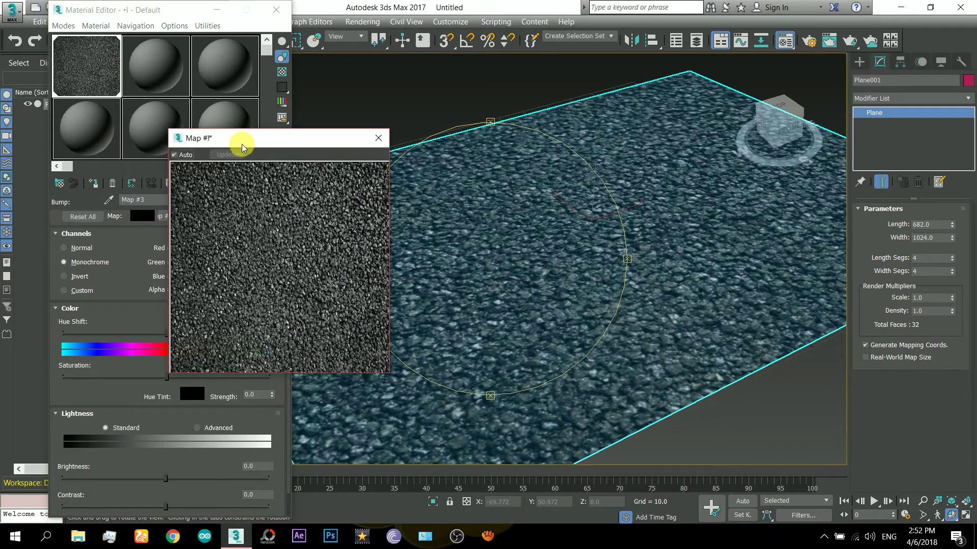
drag(244, 138, 421, 56)
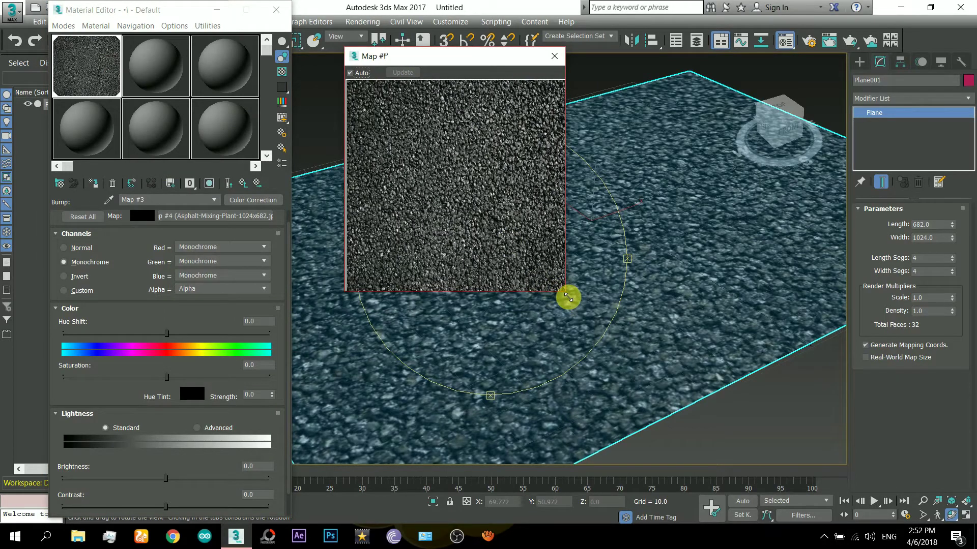
drag(568, 298, 795, 521)
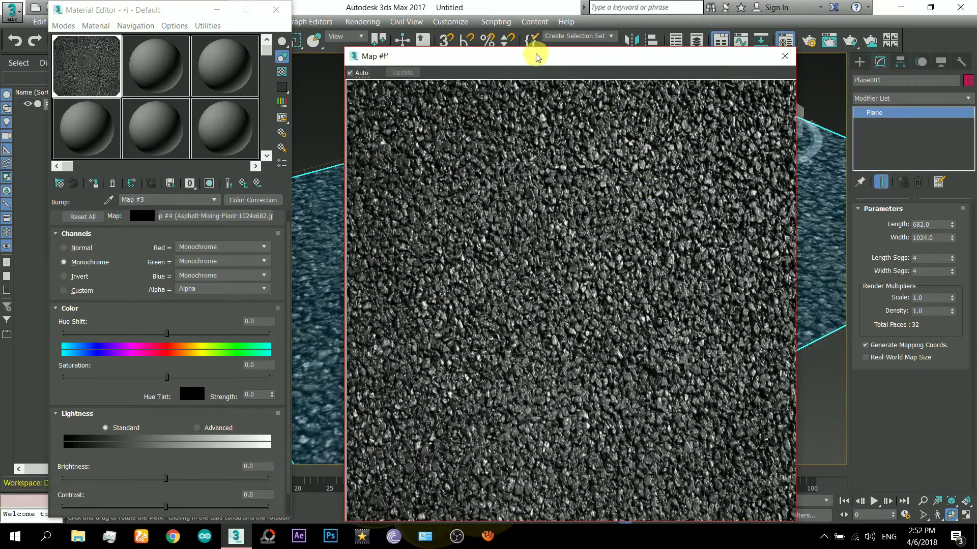
drag(529, 65, 570, 34)
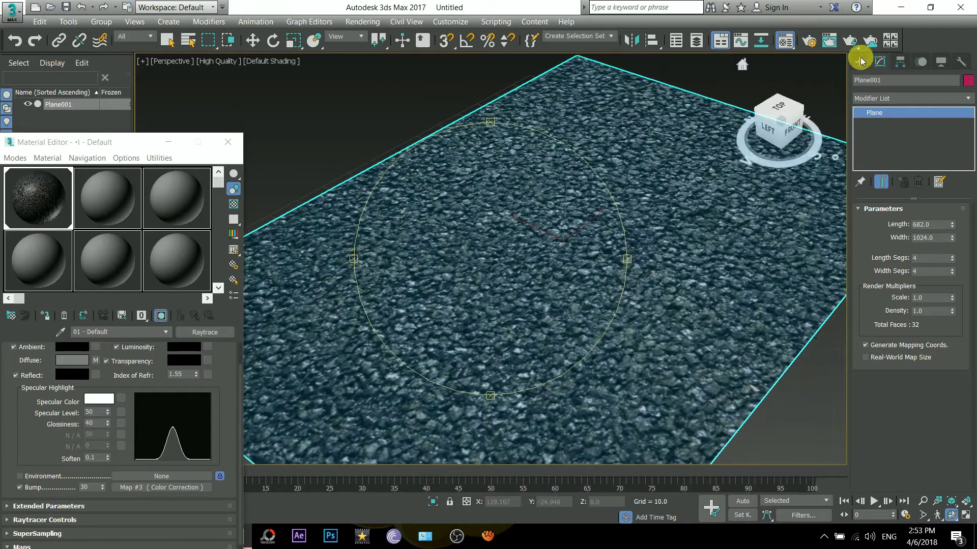
Step: Create a Standard Omni light near the middle of the asphalt plane
click(860, 61)
click(890, 80)
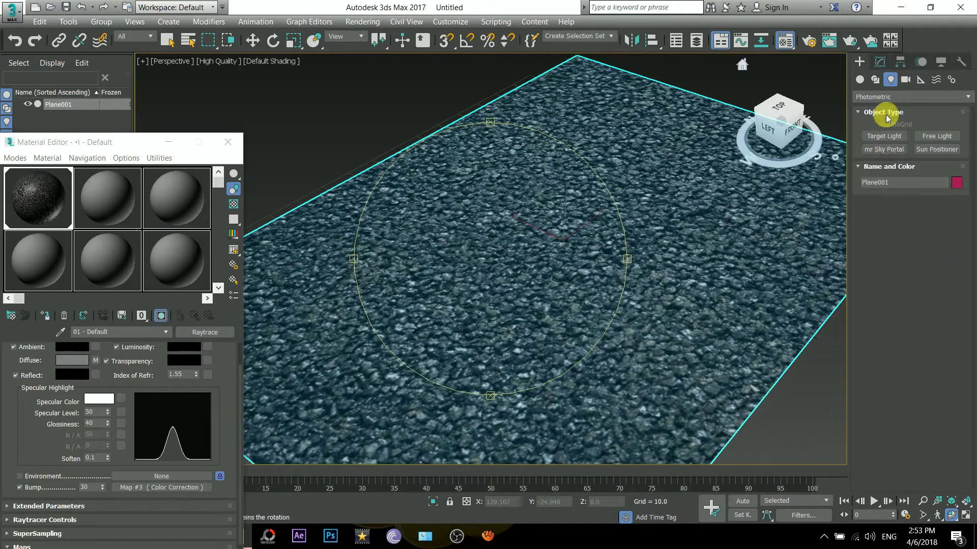
click(887, 97)
click(886, 120)
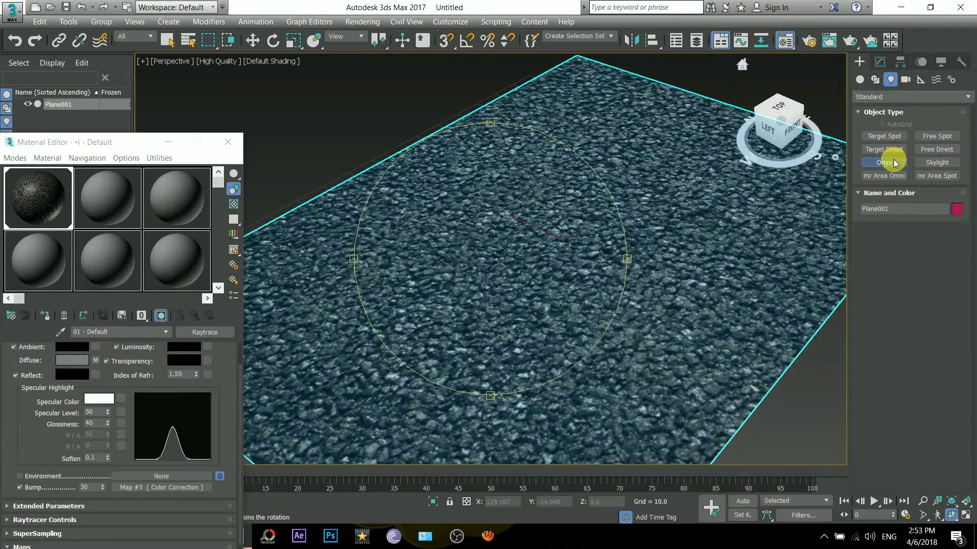
click(894, 161)
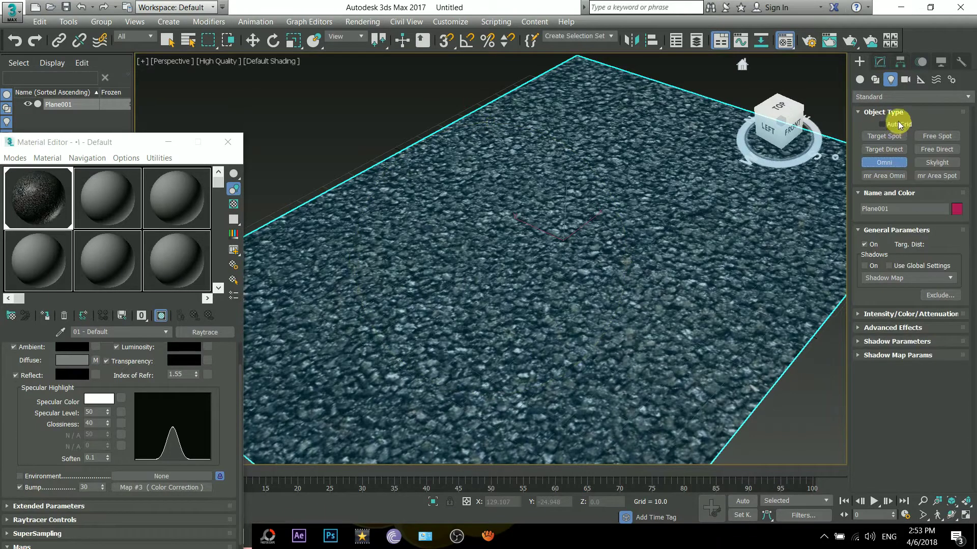
click(578, 222)
Step: Raise the omni light about 19.6 units above the plane and turn on its shadows
key(r)
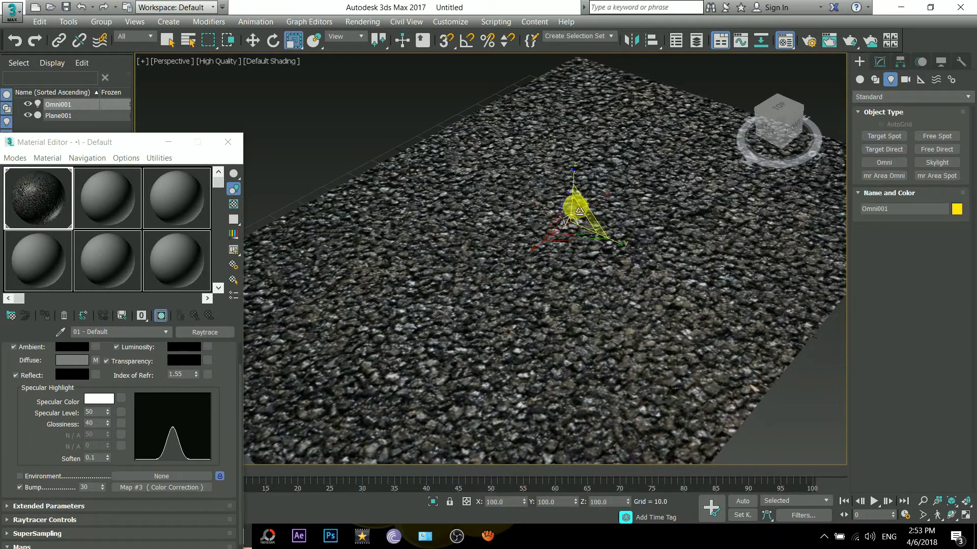
right_click(589, 233)
click(610, 244)
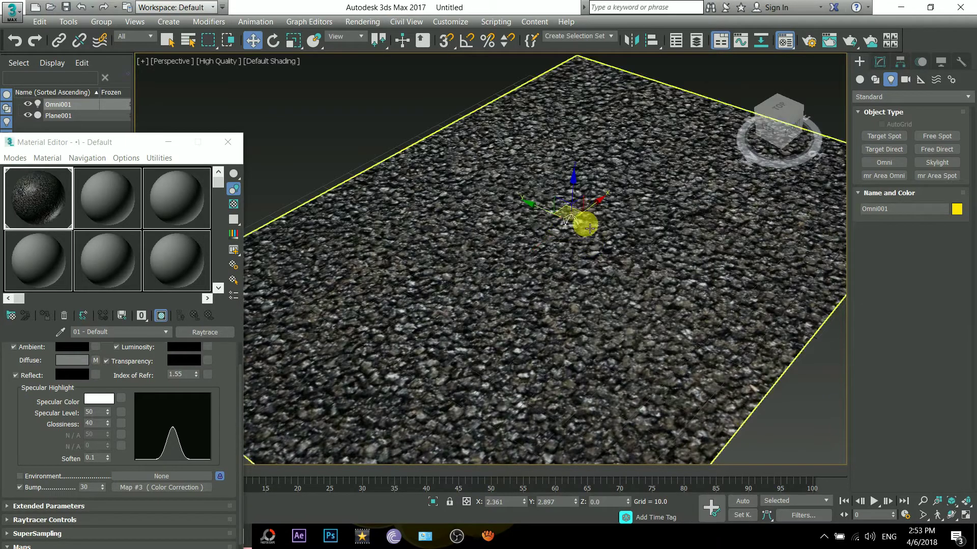
drag(584, 229, 578, 203)
scroll(560, 186, up, 2)
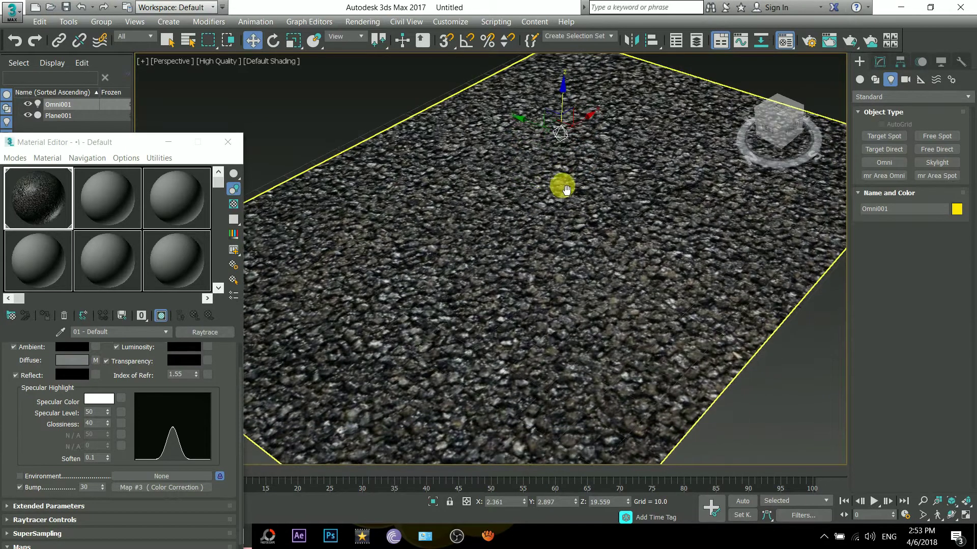
click(876, 63)
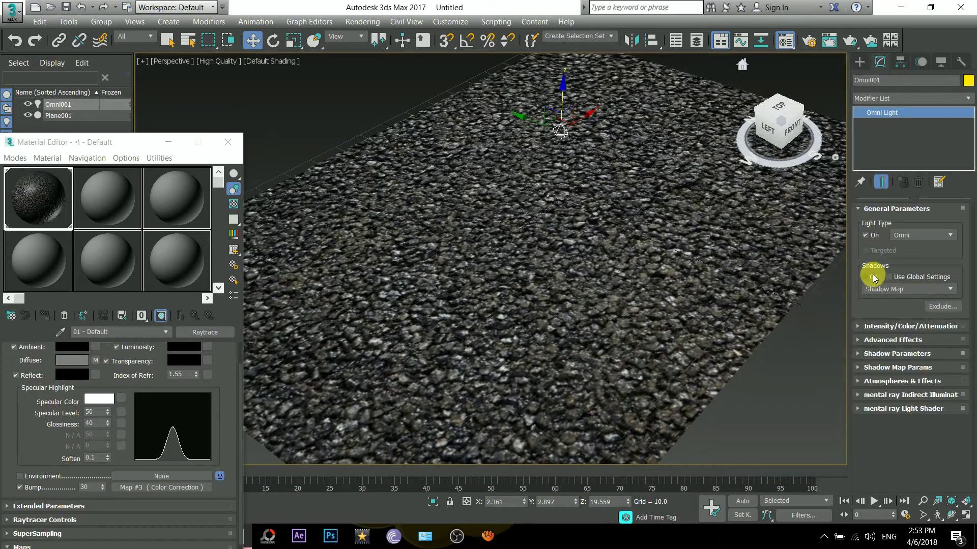
click(874, 278)
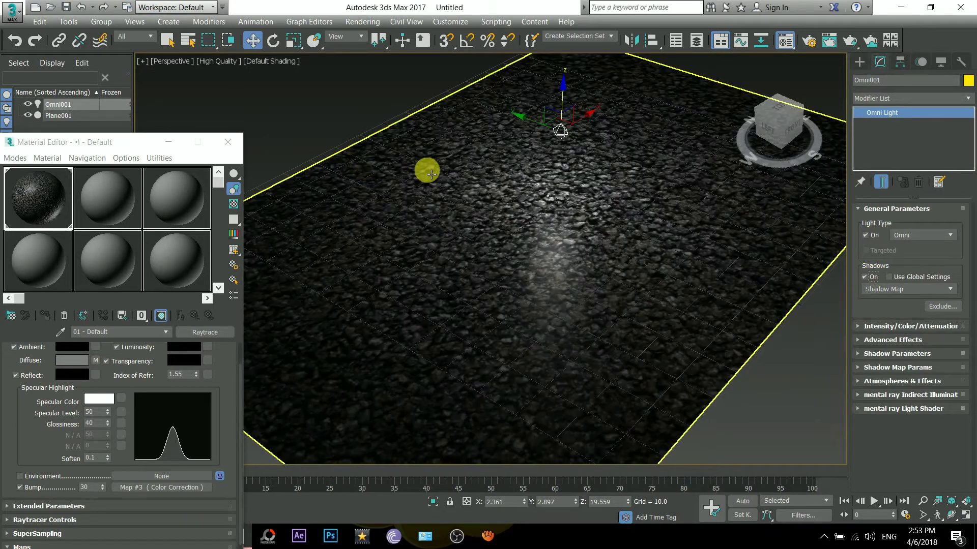
Step: Bring the Raytrace material's settings back into view and render the lit asphalt in perspective
drag(122, 148, 201, 87)
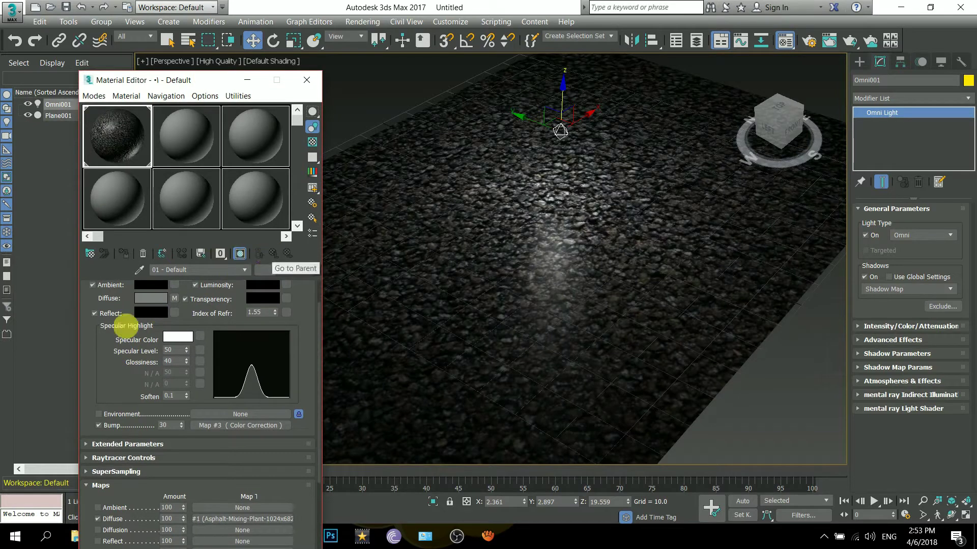
scroll(113, 392, up, 3)
scroll(120, 375, down, 3)
key(shift+q)
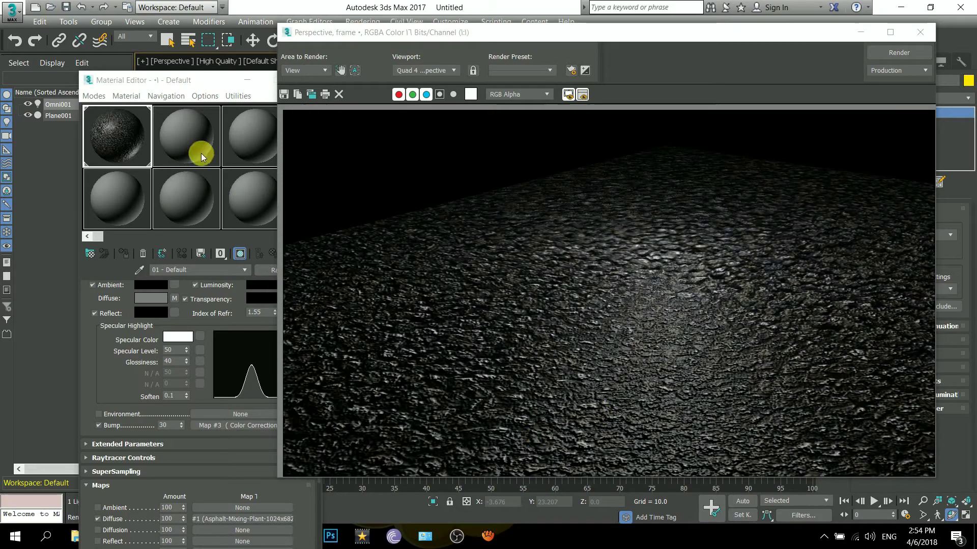
Step: Compare renders of the asphalt with the bump map disabled and with it enabled again
click(99, 425)
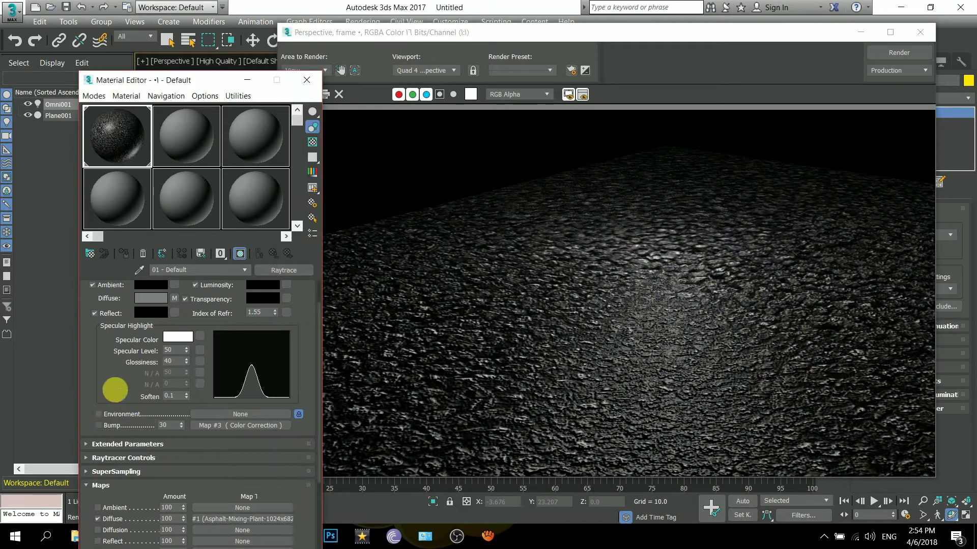
key(shift+q)
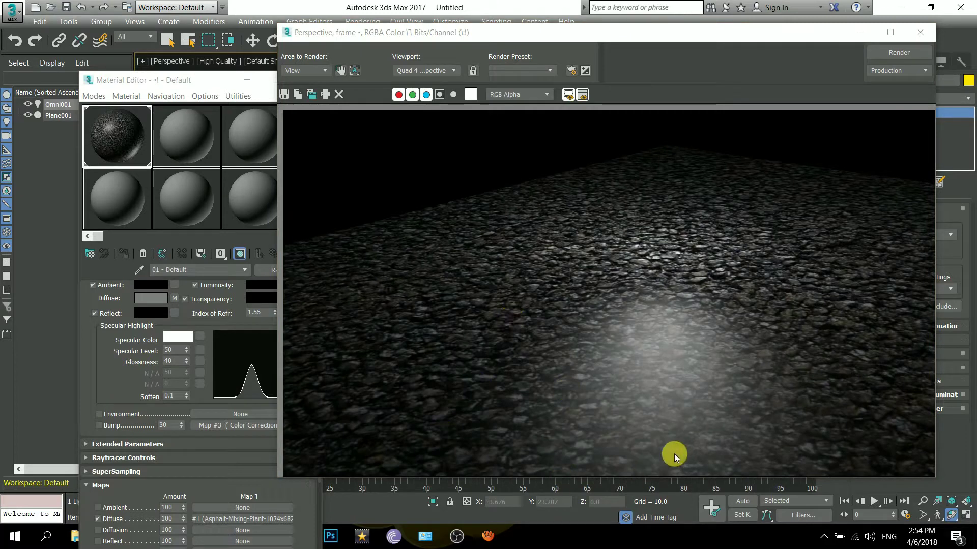
click(99, 425)
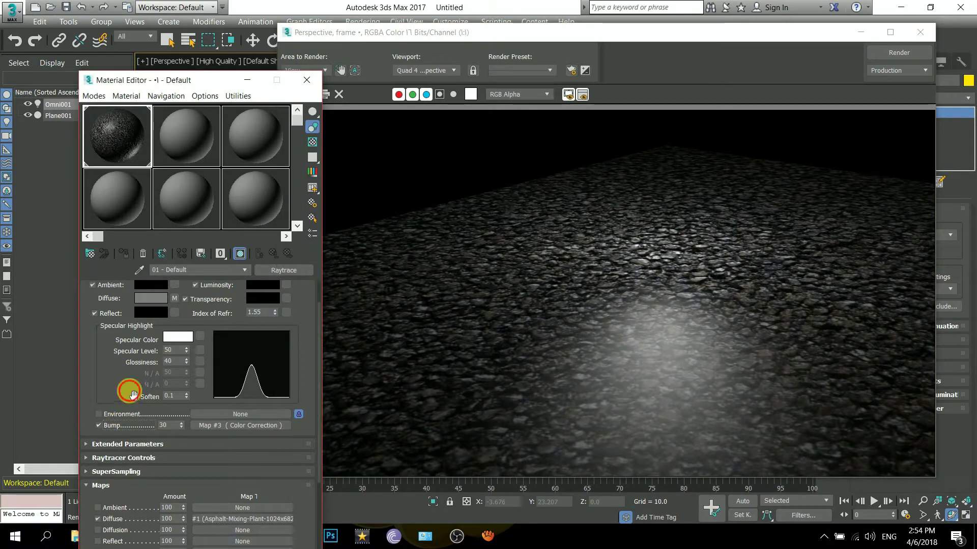
key(shift+q)
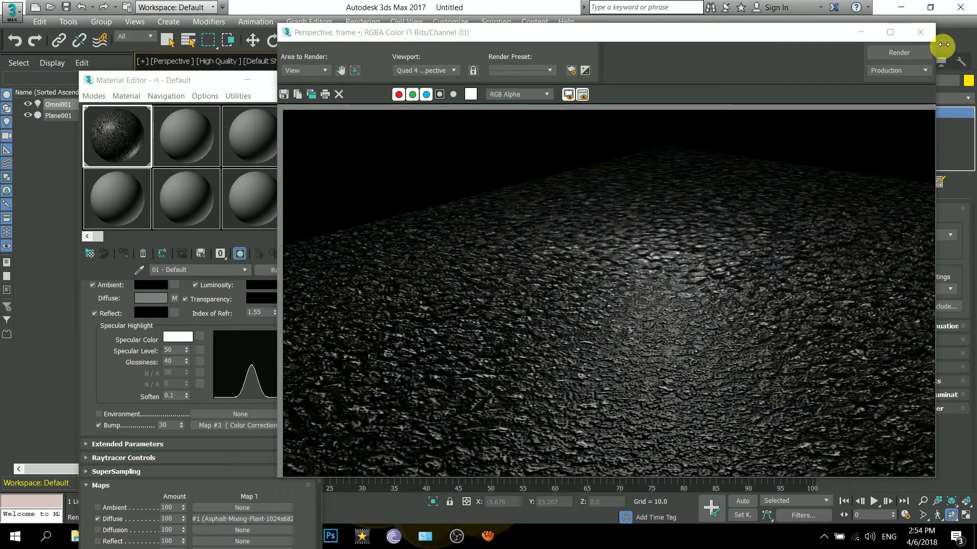
click(920, 32)
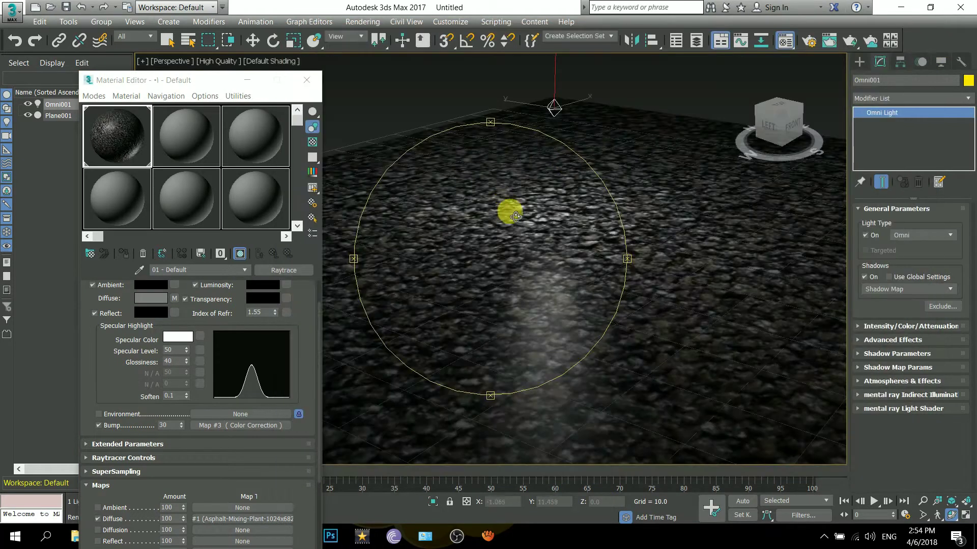
Step: Switch to a shaded front view of the scene and render it
click(796, 127)
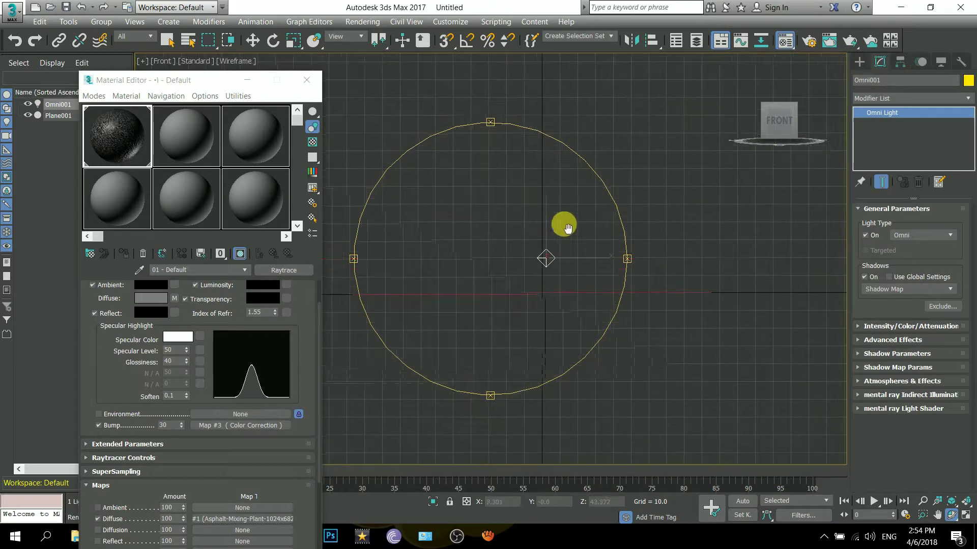
key(F3)
key(shift+q)
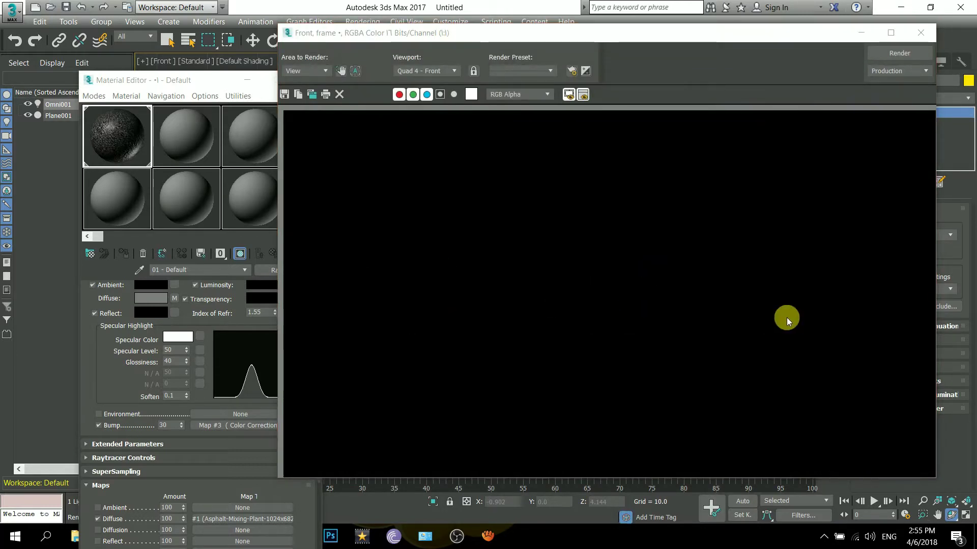
click(920, 33)
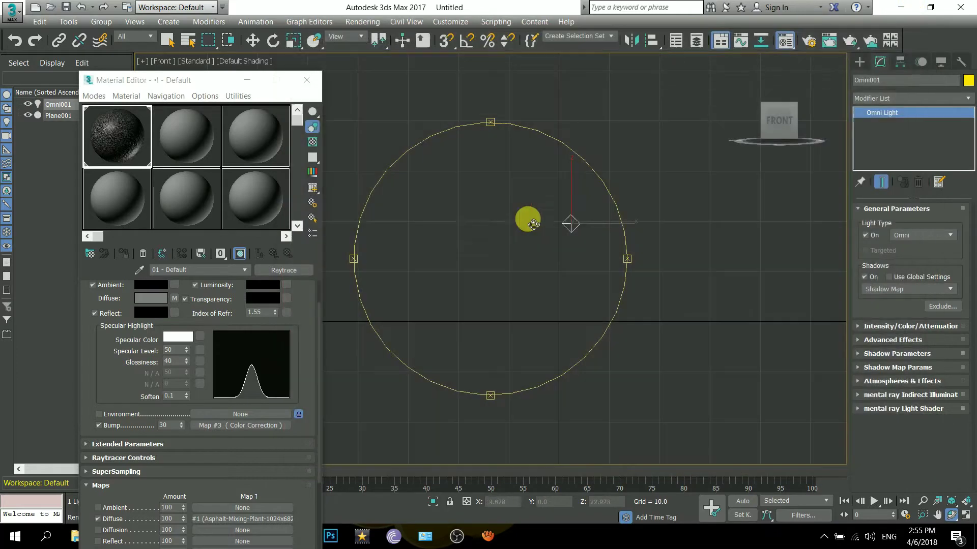
Step: Render the asphalt plane from two tilted orthographic angles, one shallow and one steeper
alt+middle_drag(525, 218, 481, 240)
key(shift+q)
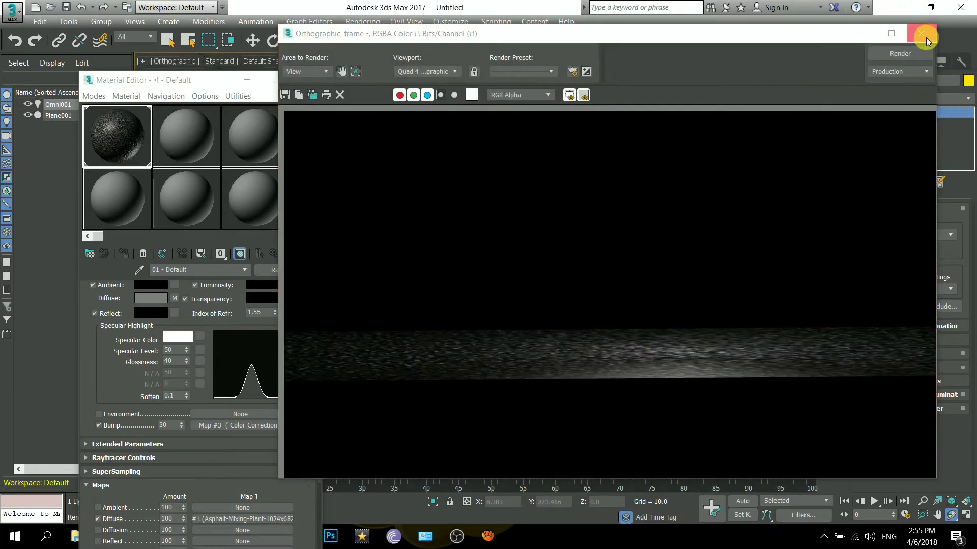
click(926, 37)
alt+middle_drag(589, 221, 575, 272)
key(shift+q)
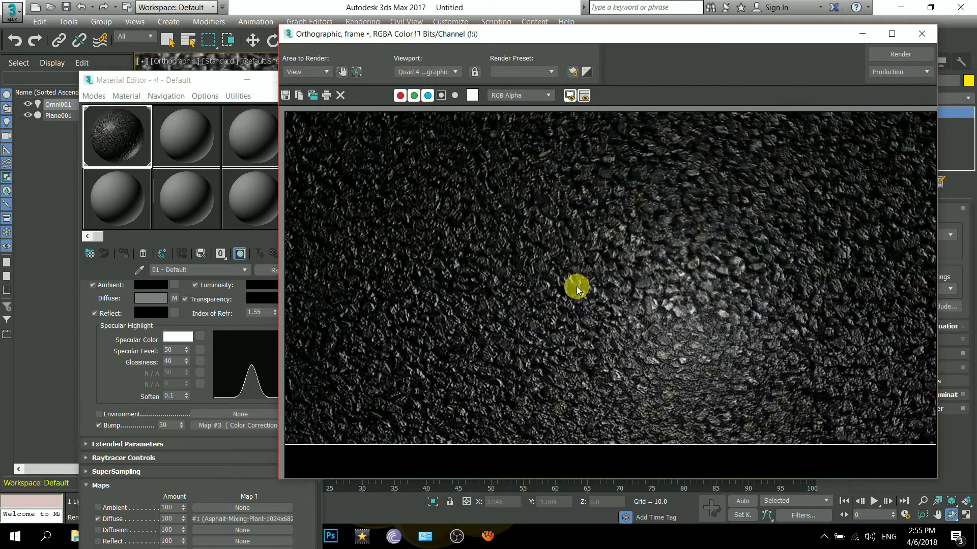
click(922, 34)
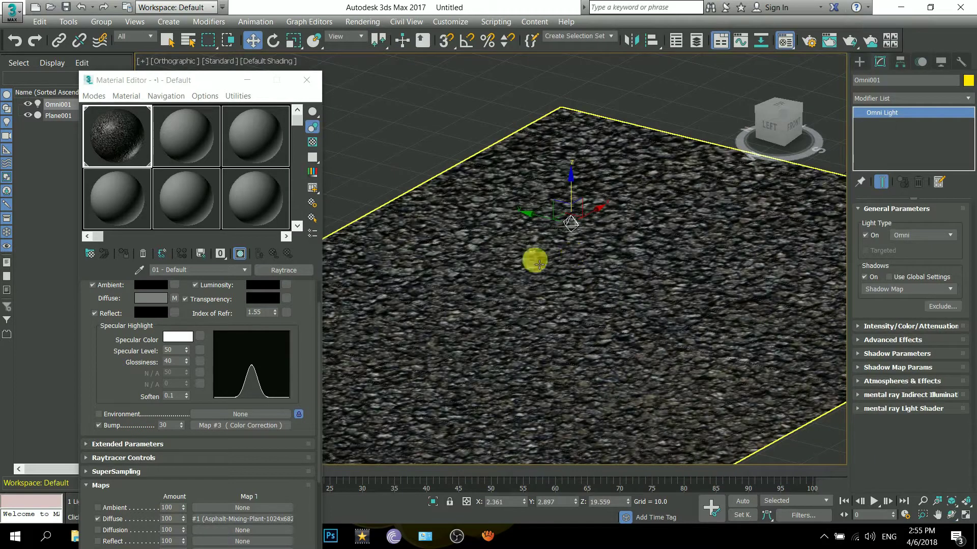
Step: Disable the material's bump map and render the plane in perspective
click(106, 425)
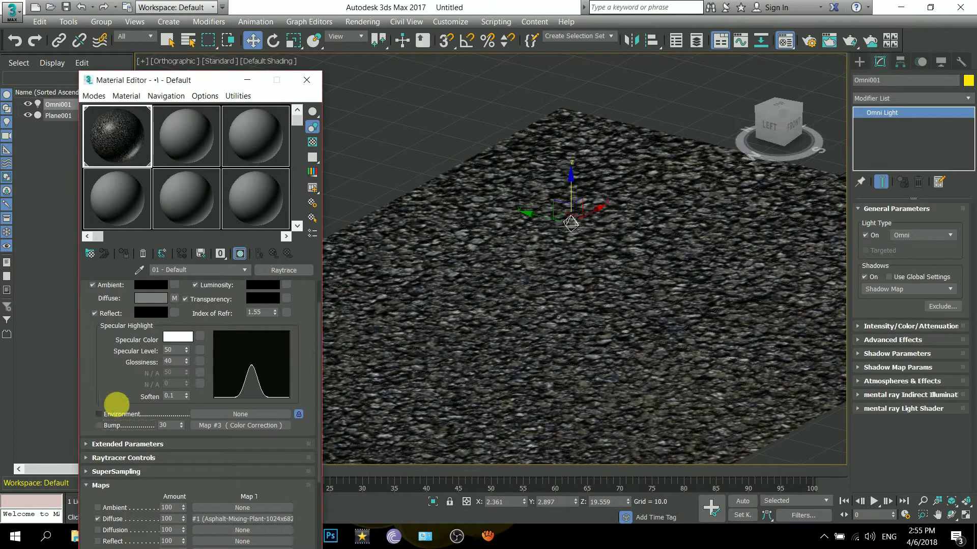
scroll(116, 404, up, 2)
key(shift+q)
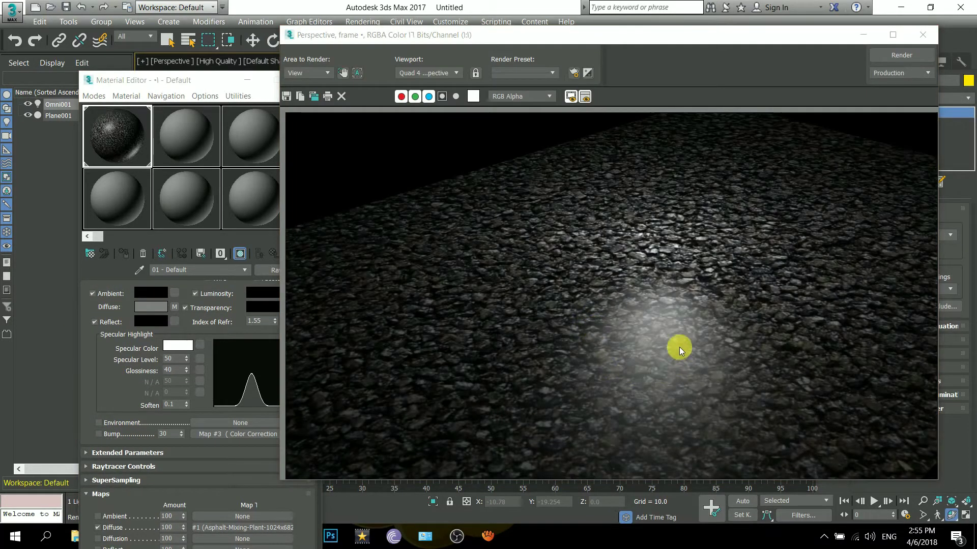
click(922, 34)
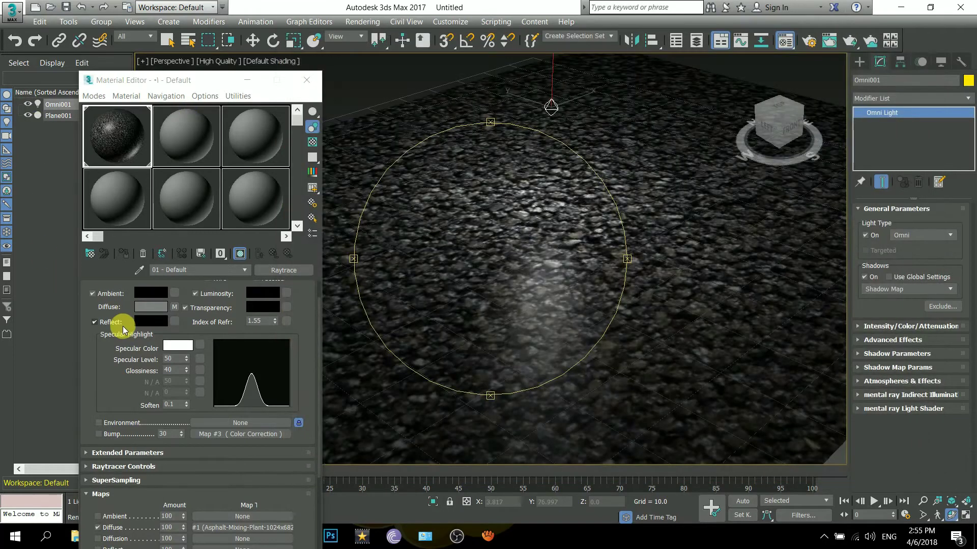
Step: Paste the bump's Color Correction map into the Specular Level slot as an independent copy and open the pasted map
scroll(120, 370, up, 2)
scroll(121, 371, up, 2)
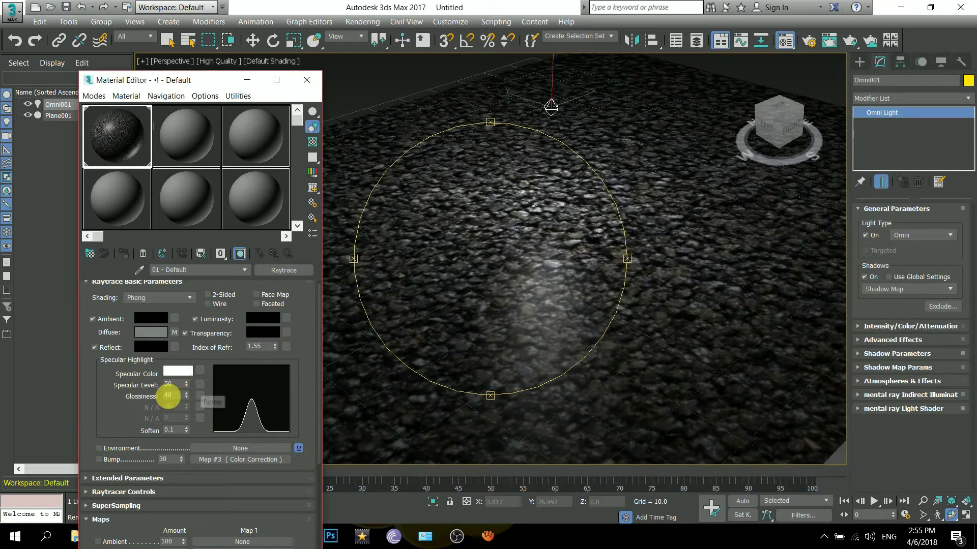
right_click(211, 461)
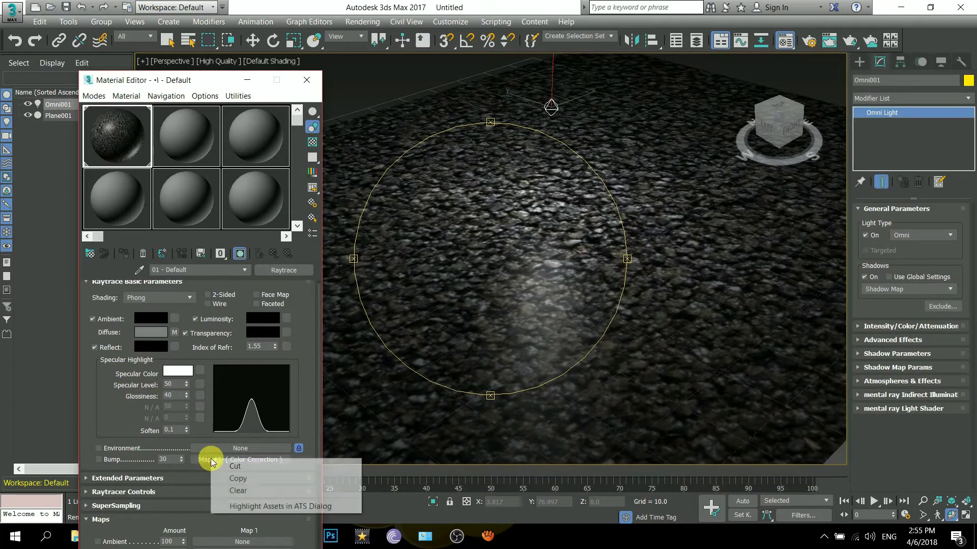
click(219, 478)
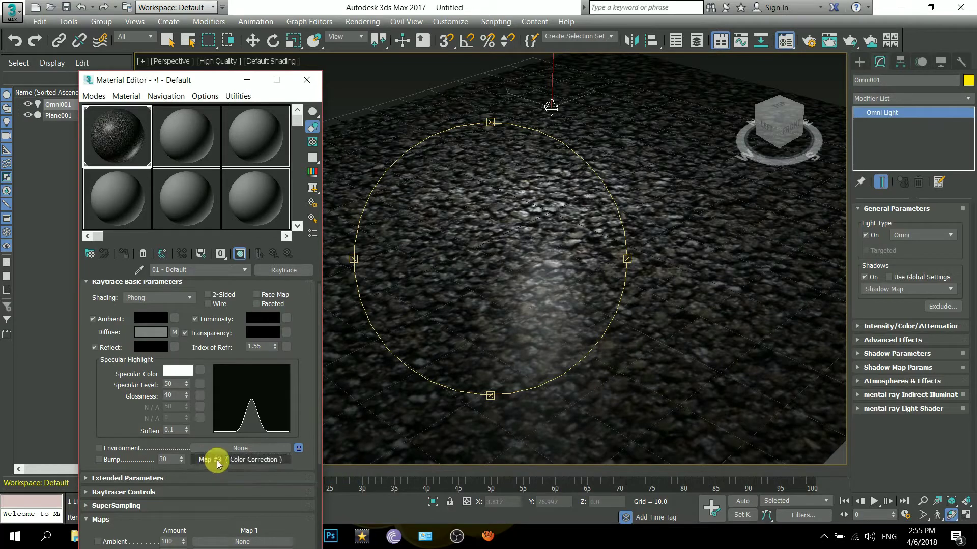
right_click(201, 385)
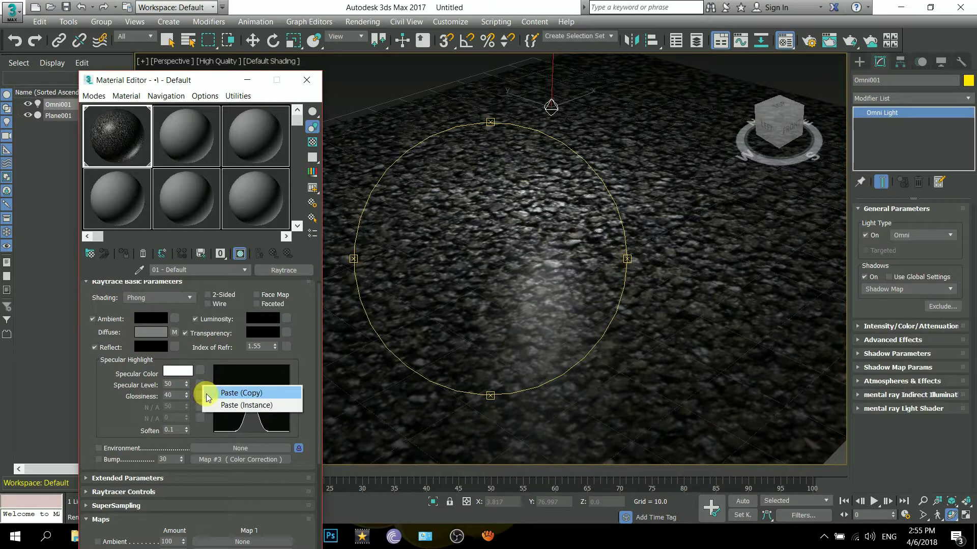
click(209, 394)
click(200, 388)
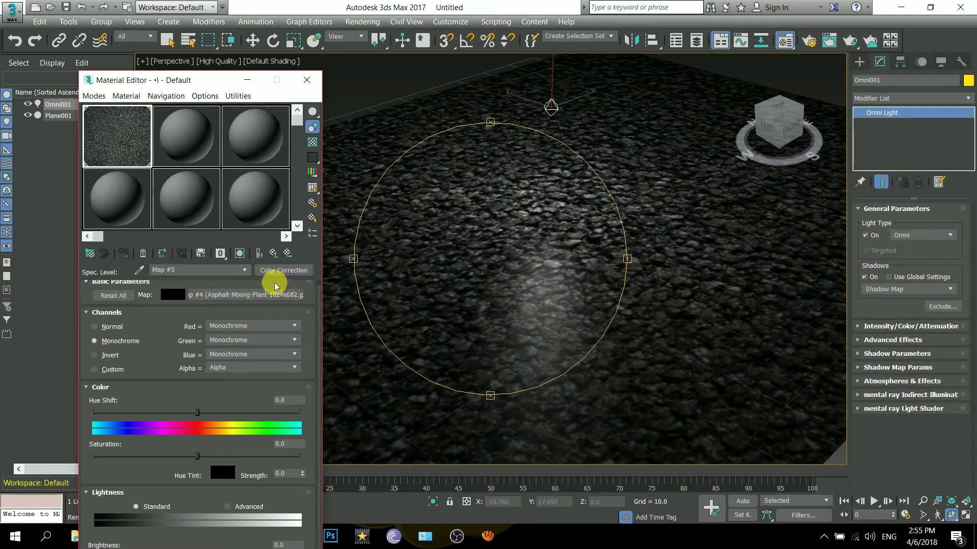
Step: Return from the Specular Level map to the parent Raytrace material and render the perspective view
click(273, 254)
drag(134, 150, 566, 316)
key(shift+q)
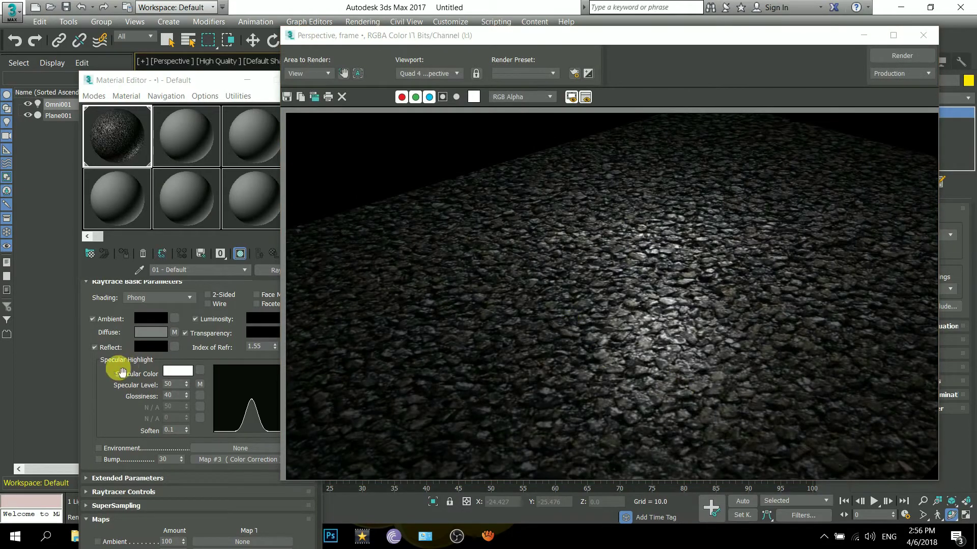
Step: Compare perspective renders of the plane with the Specular Level map disabled and enabled again
click(120, 399)
drag(120, 400, 152, 205)
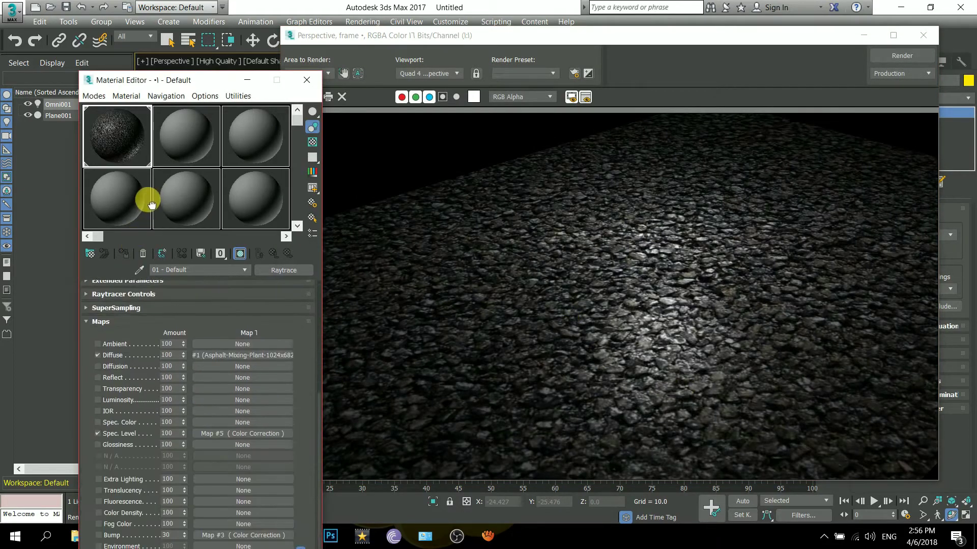
click(97, 433)
key(shift+q)
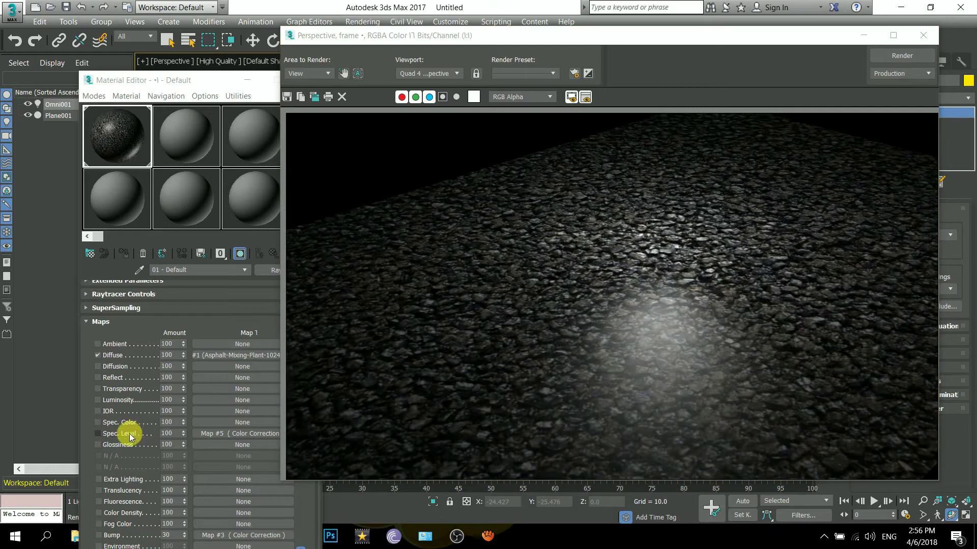
click(130, 437)
key(shift+q)
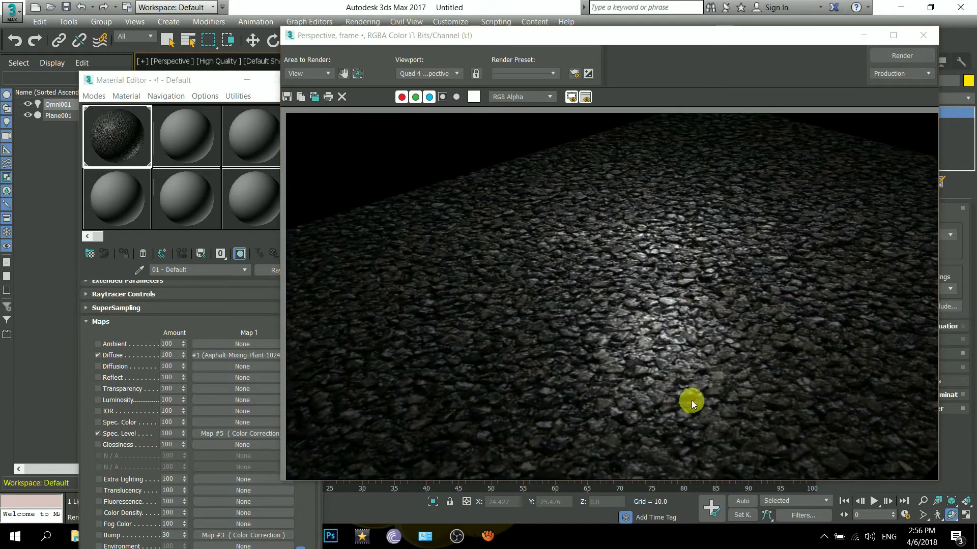
Step: Open the Color Correction map in the Specular Level slot and magnify its sample preview in a separate window
click(97, 413)
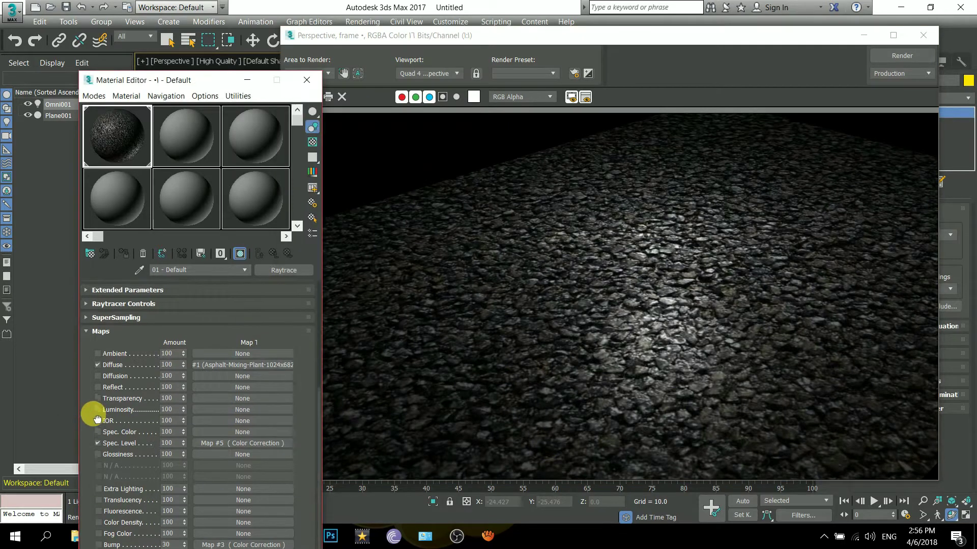
drag(96, 413, 92, 506)
drag(109, 338, 130, 265)
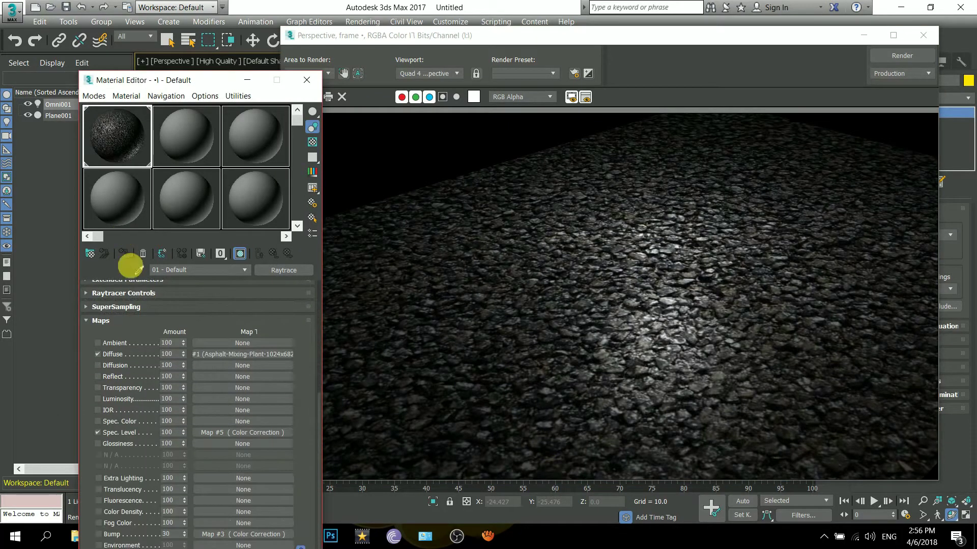
click(217, 435)
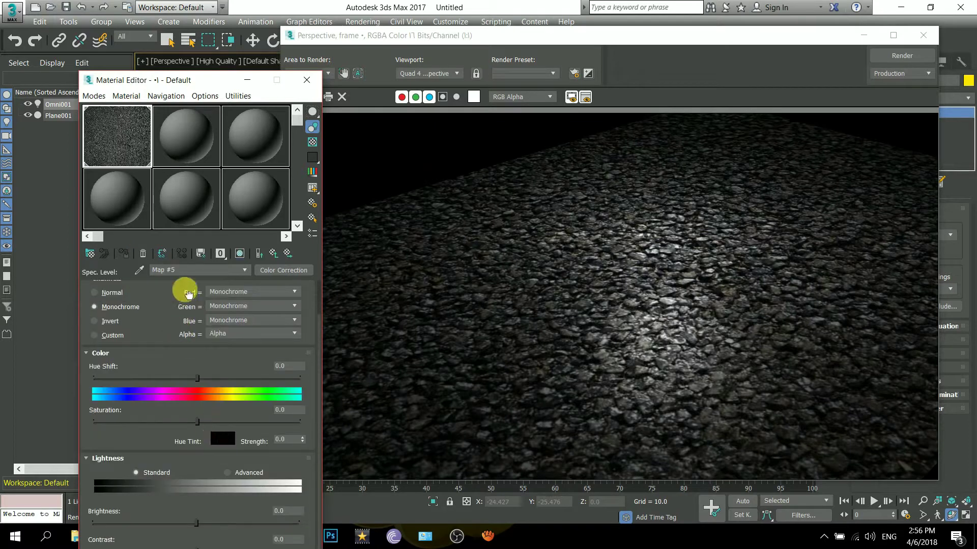
right_click(135, 140)
click(127, 203)
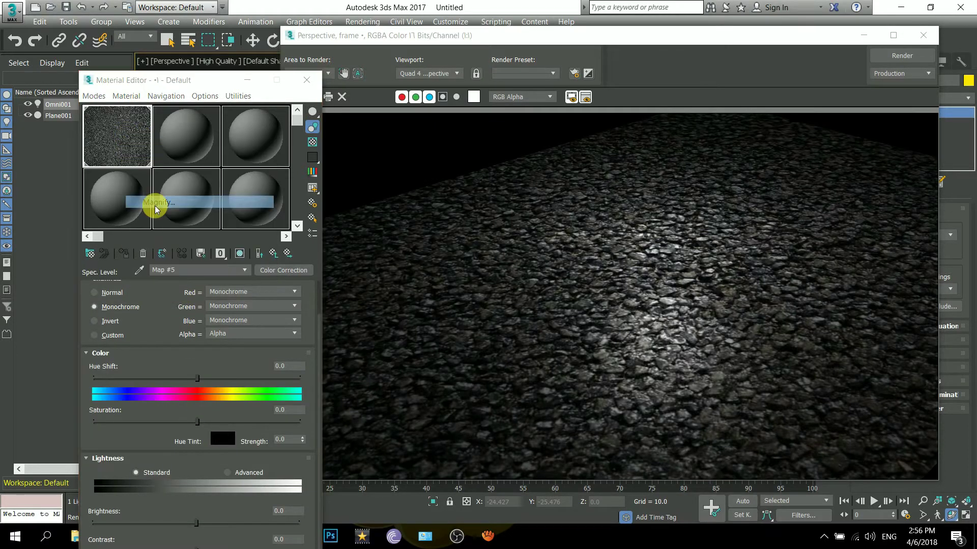
Step: Shrink the magnified map preview and arrange it beside the Material Editor so both the preview and the lightness settings are visible
drag(606, 32, 444, 34)
drag(164, 79, 636, 63)
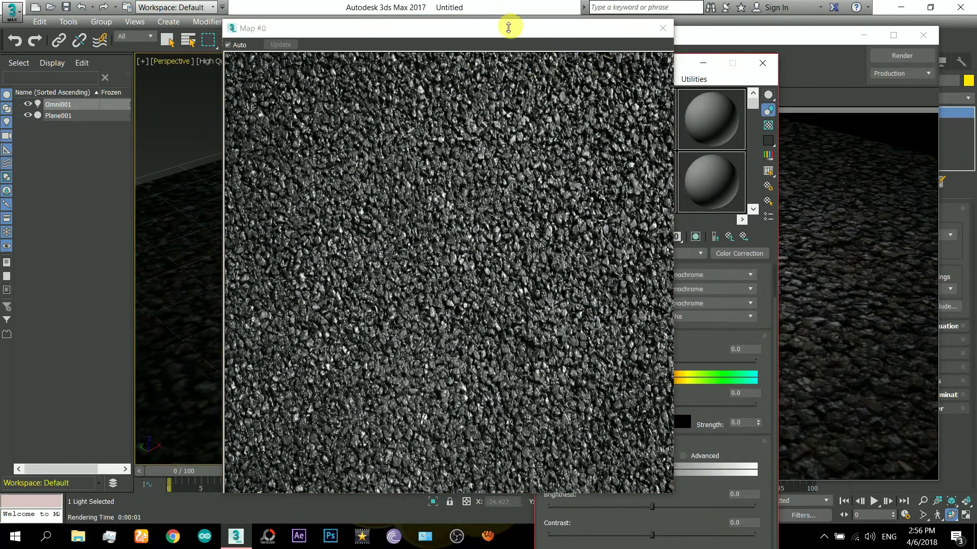
drag(512, 28, 293, 30)
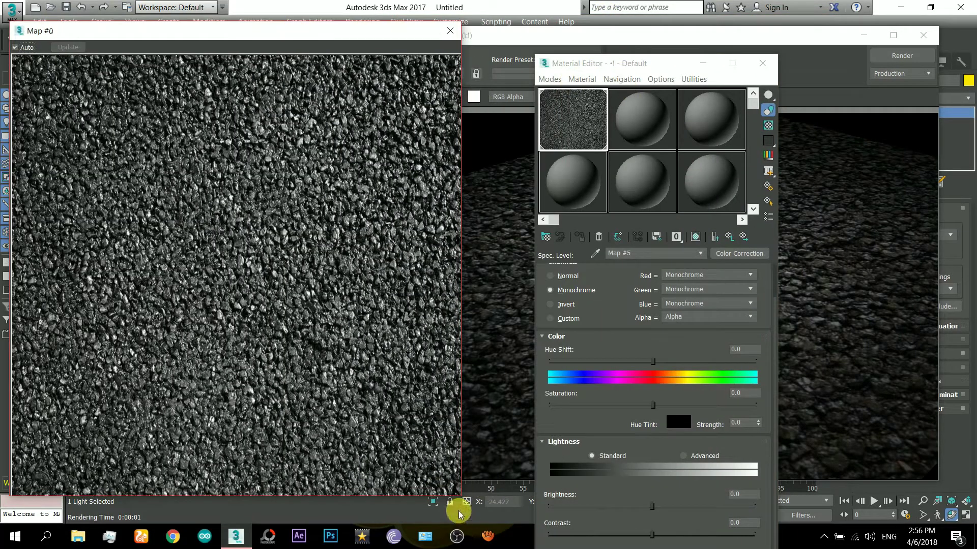
drag(461, 501, 333, 368)
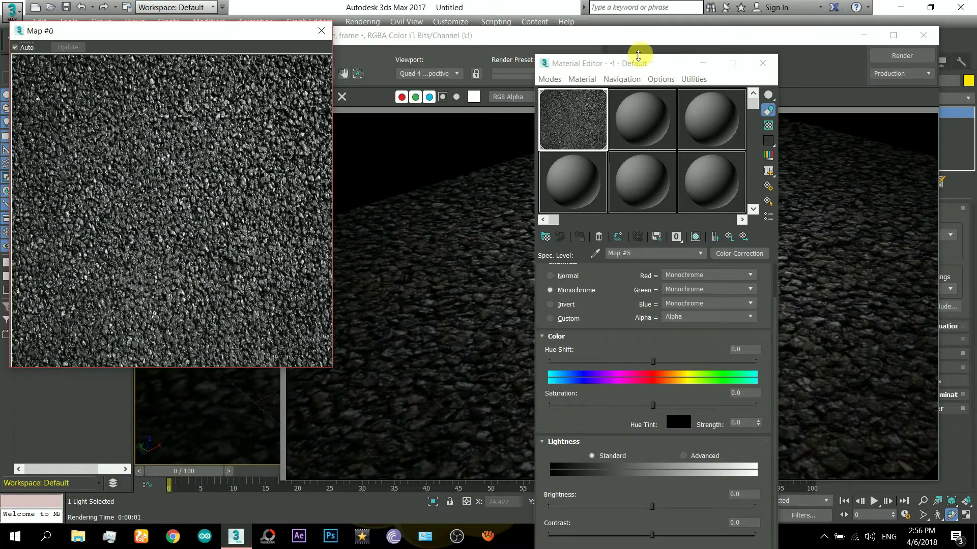
drag(592, 65, 368, 47)
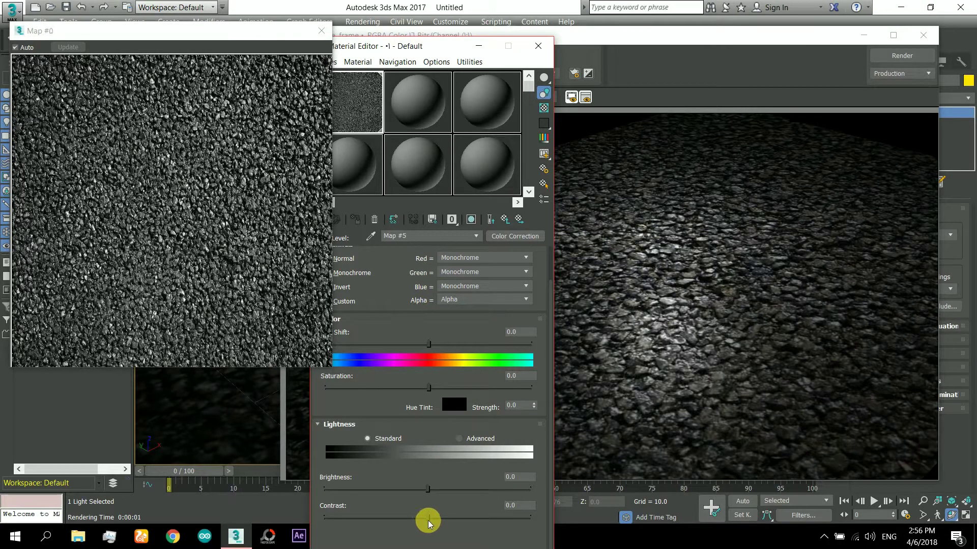
Step: Adjust the Specular Level map's lightness to a brightness of about 4.7 and a contrast of about 36.3
drag(427, 523, 496, 517)
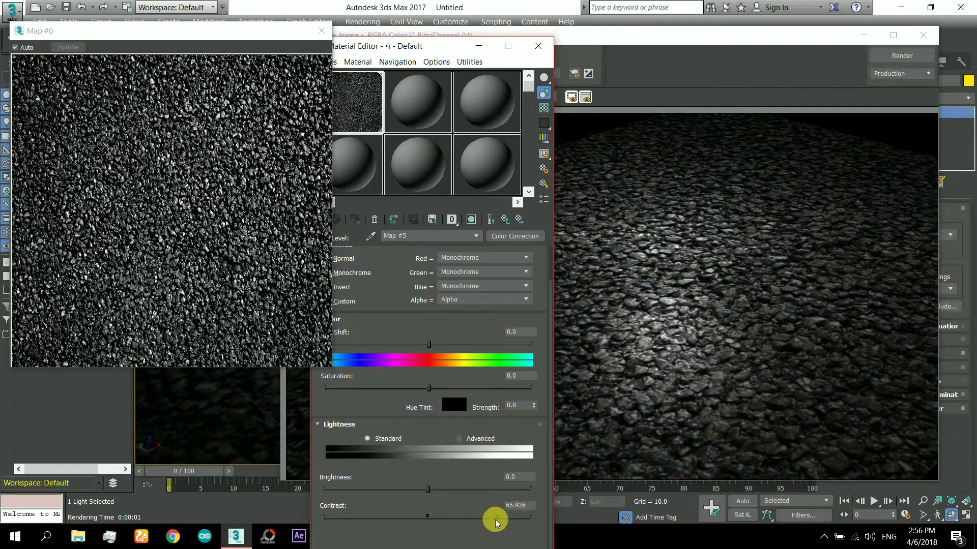
drag(427, 490, 461, 490)
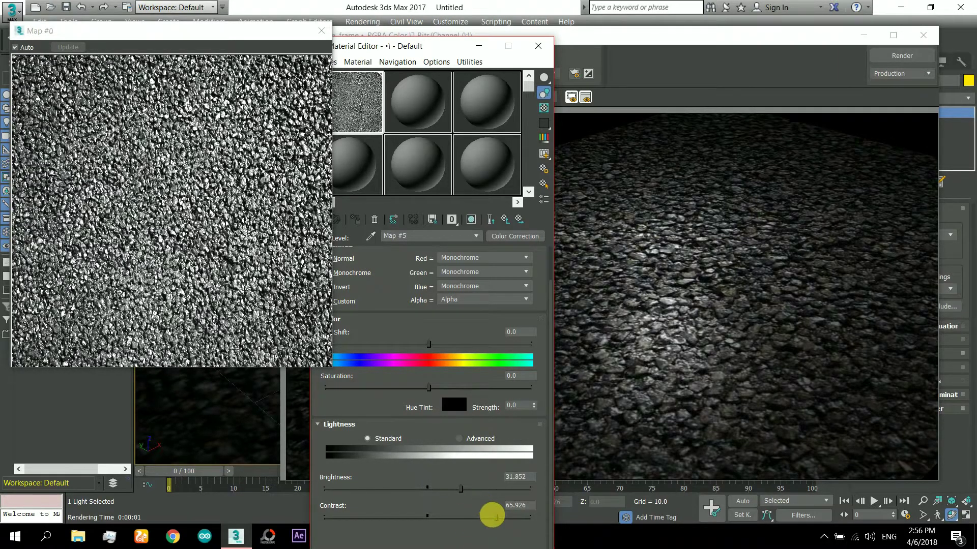
drag(496, 517, 523, 517)
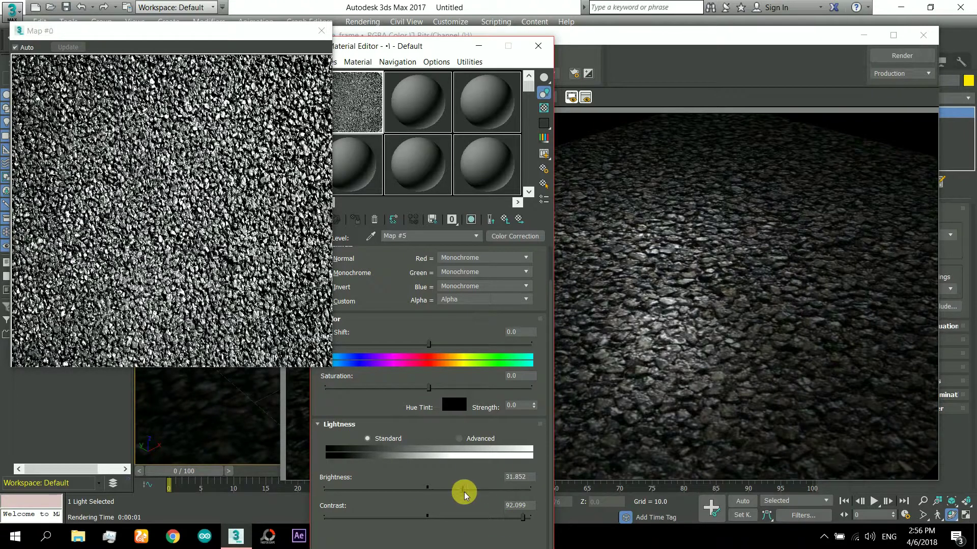
drag(462, 495, 417, 496)
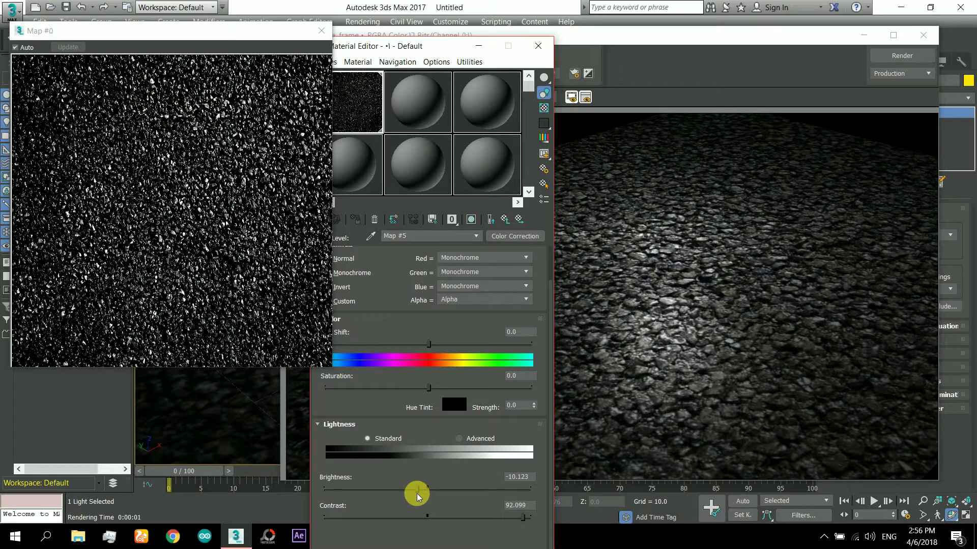
drag(521, 522, 466, 523)
drag(421, 320, 434, 301)
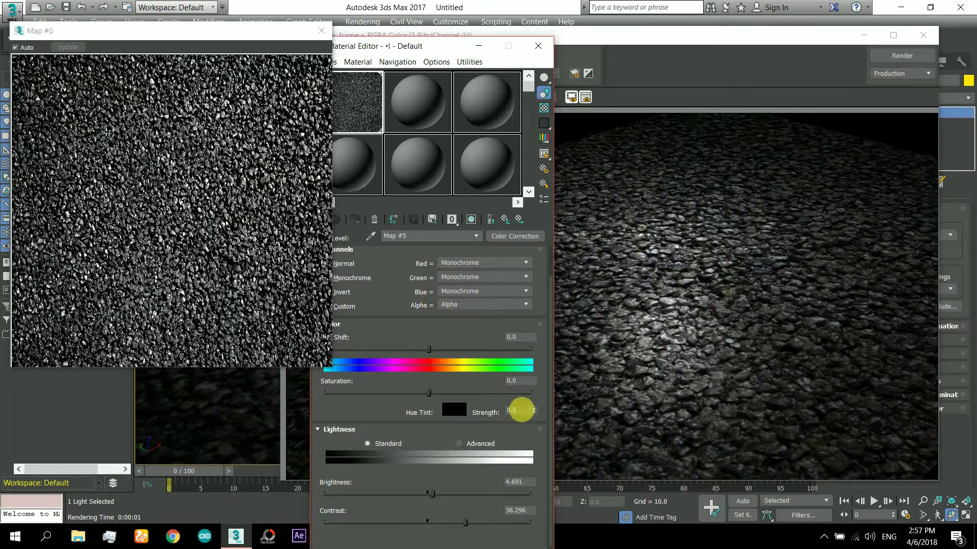
Step: Wrap the Specular Level map in a new Color Correction map, keeping the old map as a sub-map
click(524, 238)
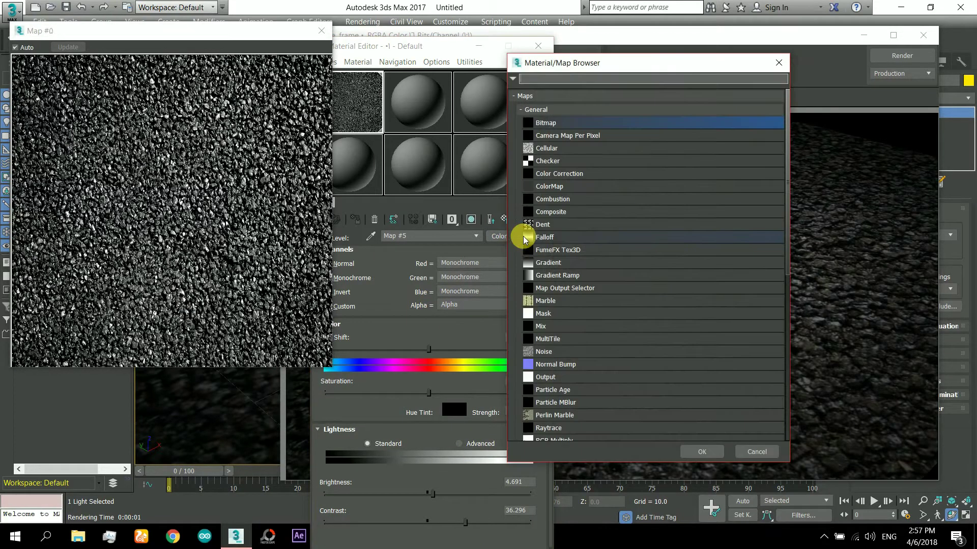
double_click(564, 174)
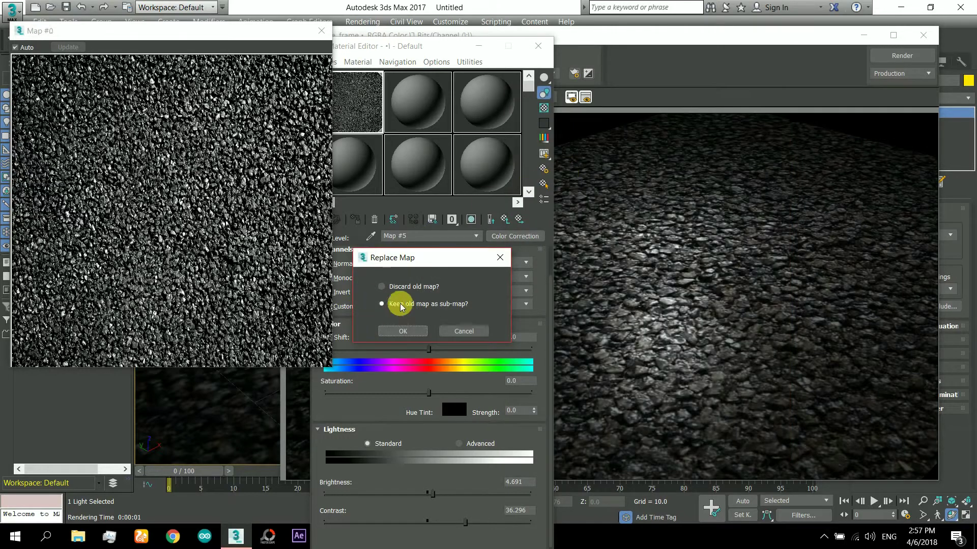
click(402, 331)
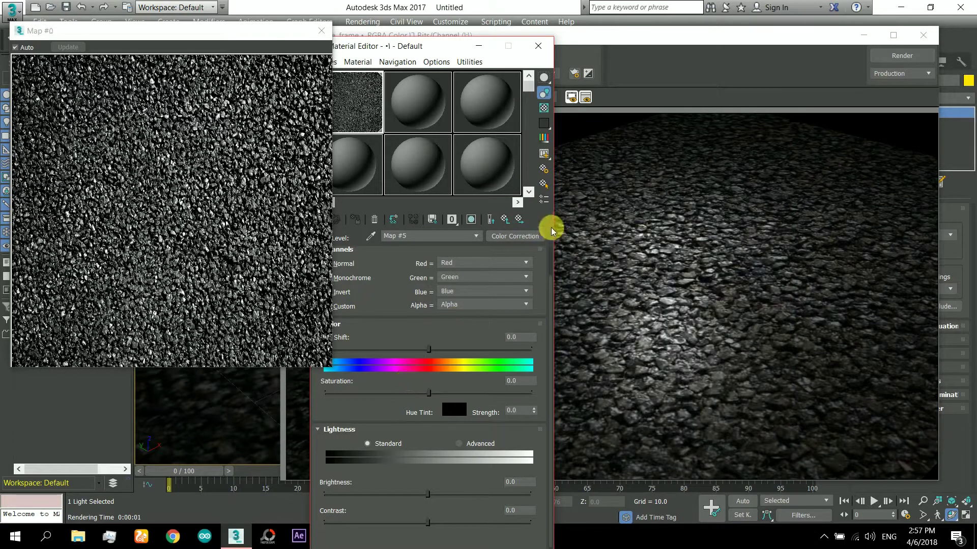
Step: Check the nested Color Correction sub-map, return to the outer one and set its channels to Invert
drag(416, 339, 419, 373)
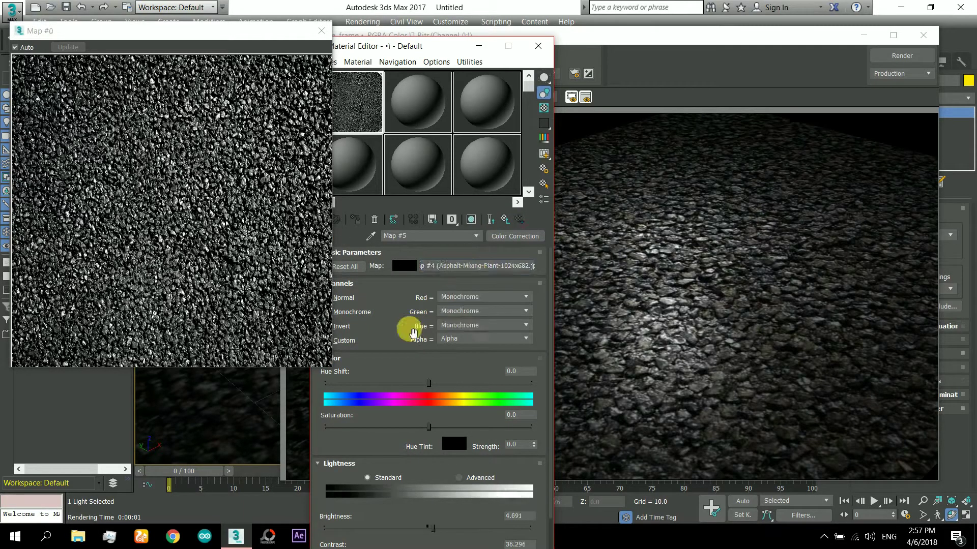
drag(413, 333, 429, 321)
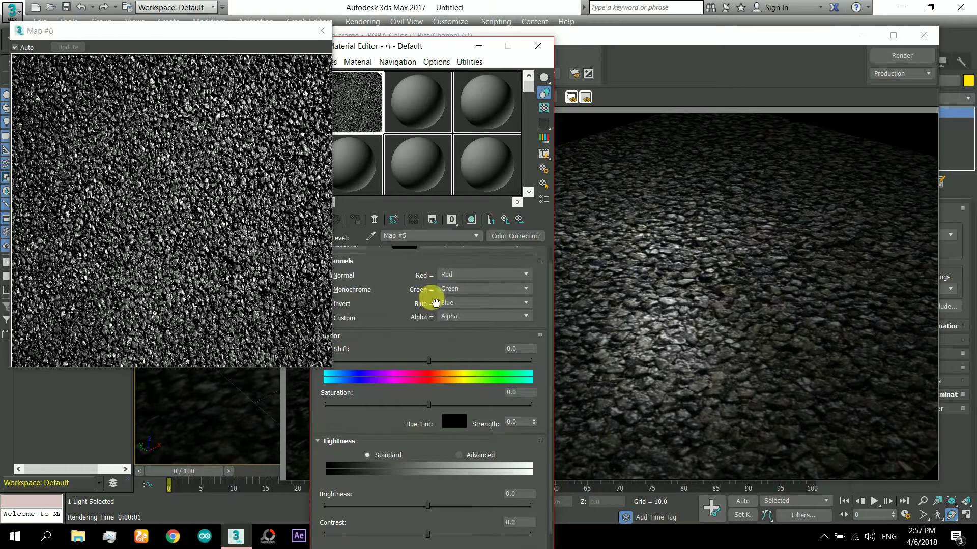
drag(436, 304, 436, 286)
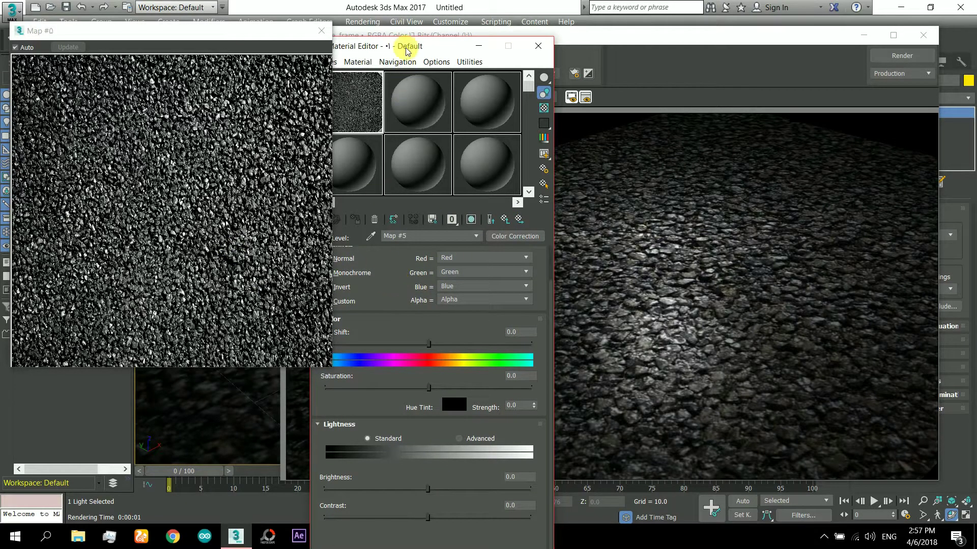
drag(407, 47, 439, 42)
click(372, 284)
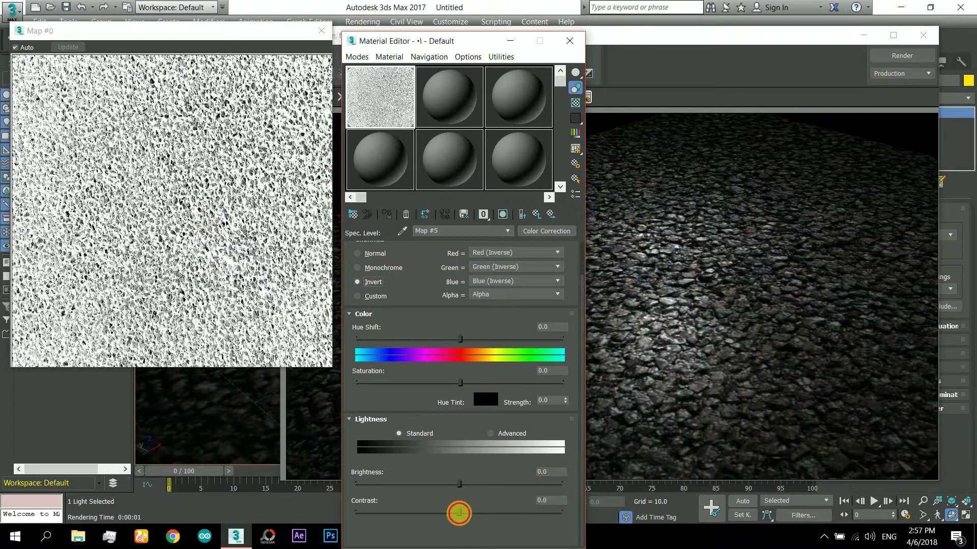
Step: Set the inverted Color Correction map's brightness to about -6.7 and its contrast to about 0.7
drag(459, 513, 536, 514)
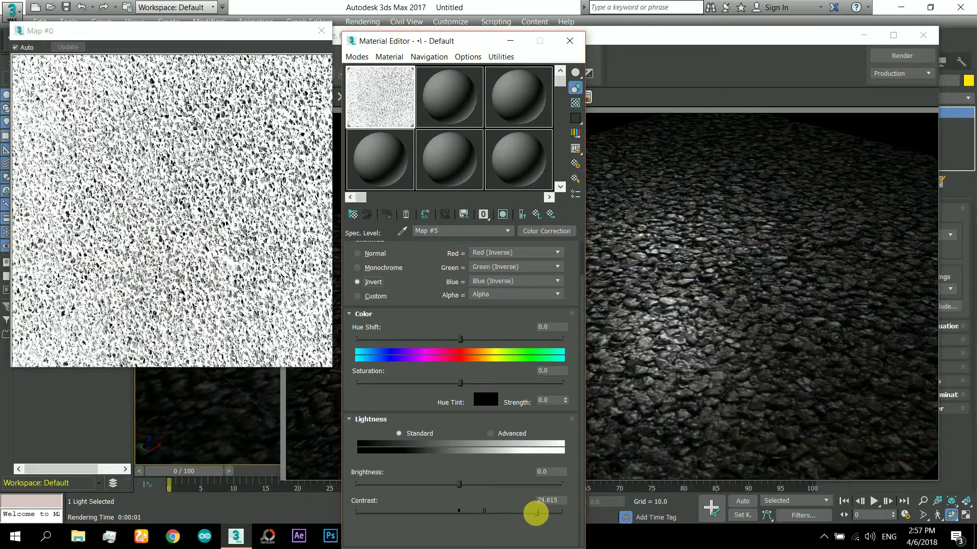
mouse_move(460, 484)
mouse_down()
mouse_move(415, 485)
mouse_move(453, 484)
mouse_up()
drag(536, 512, 461, 513)
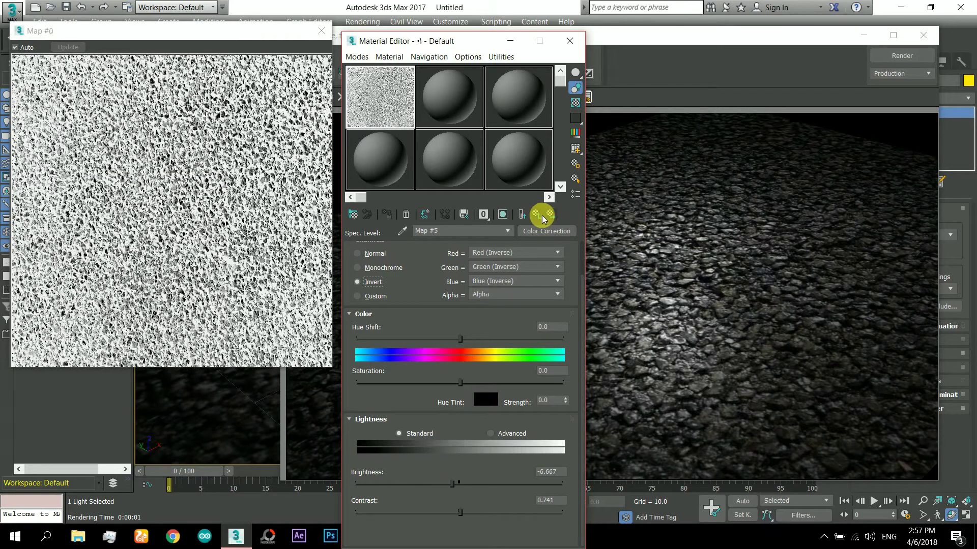
Step: Return to the Raytrace material, render the perspective view and examine the specular highlight up close
click(538, 215)
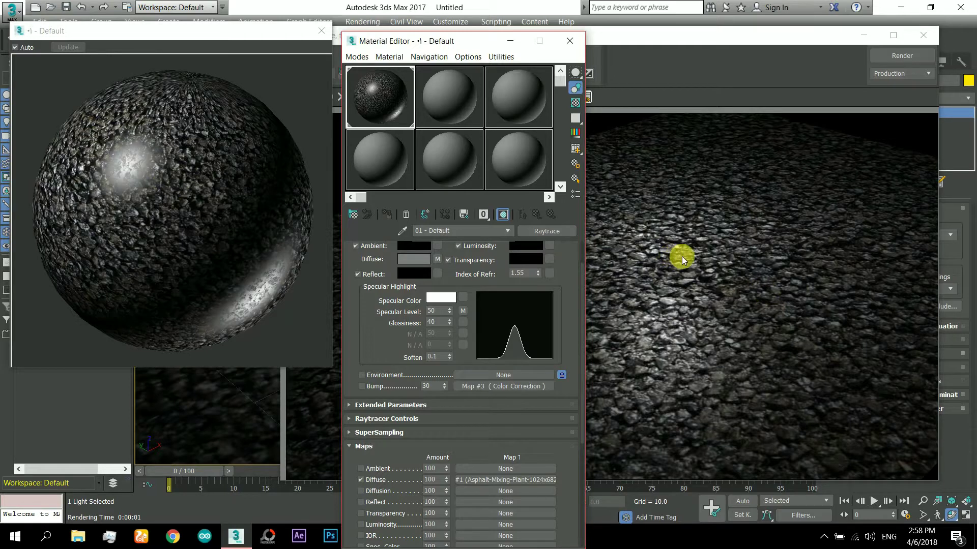
key(shift+q)
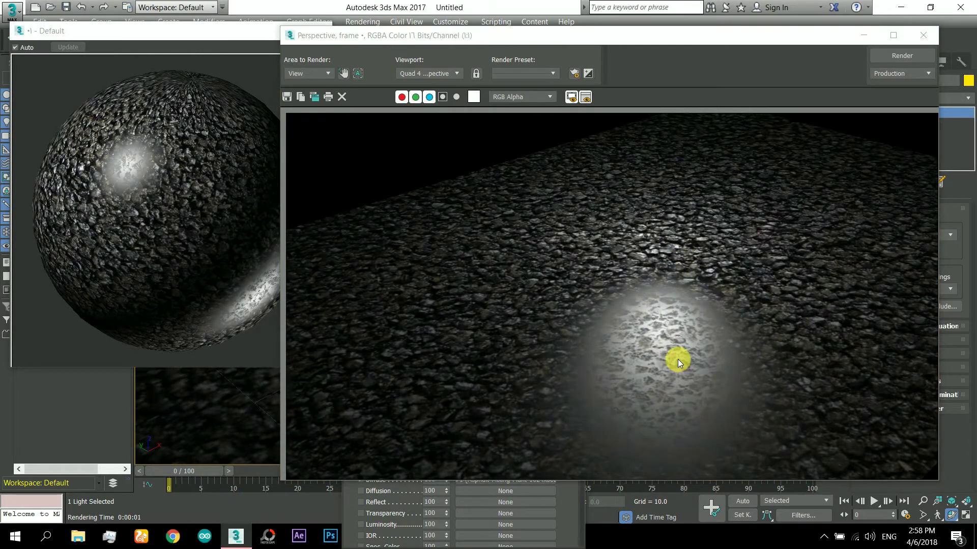
scroll(679, 370, up, 2)
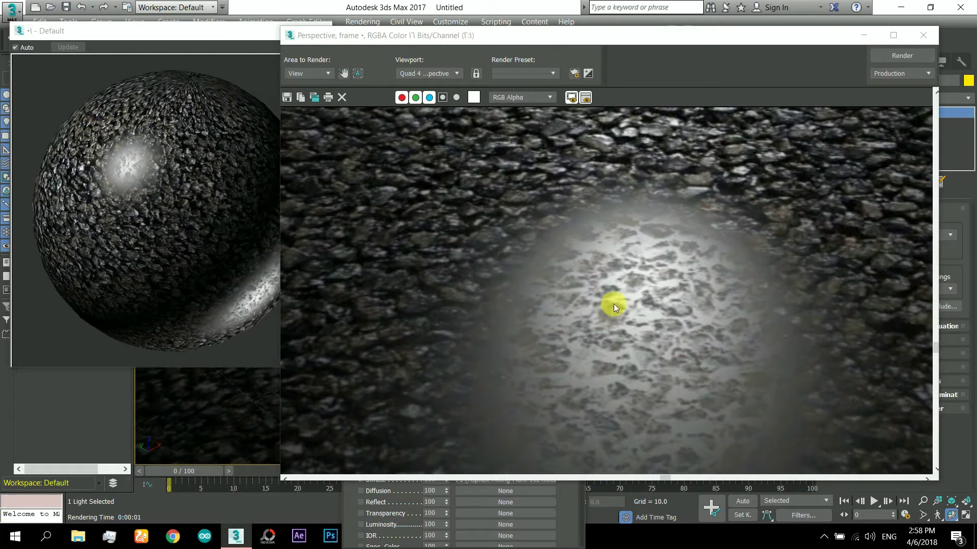
scroll(613, 305, down, 2)
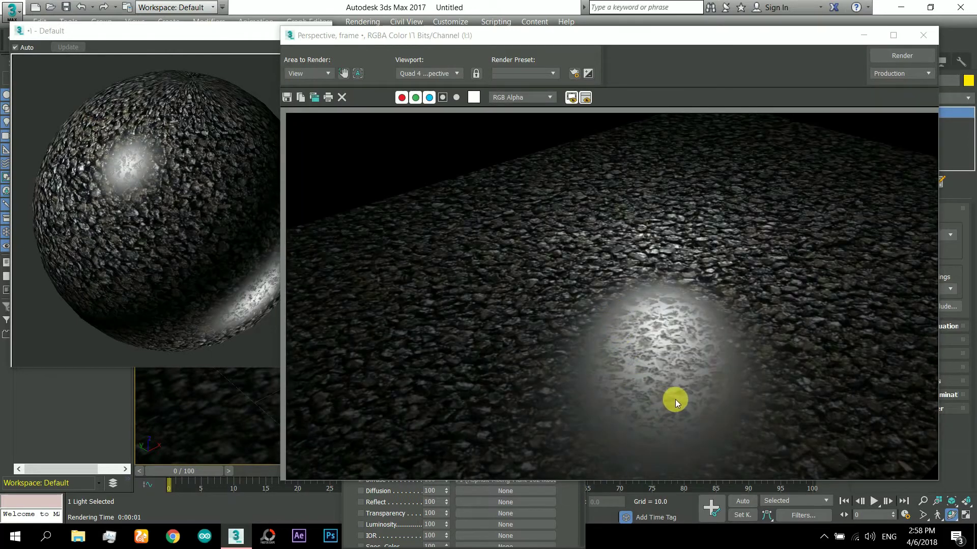
scroll(676, 400, up, 2)
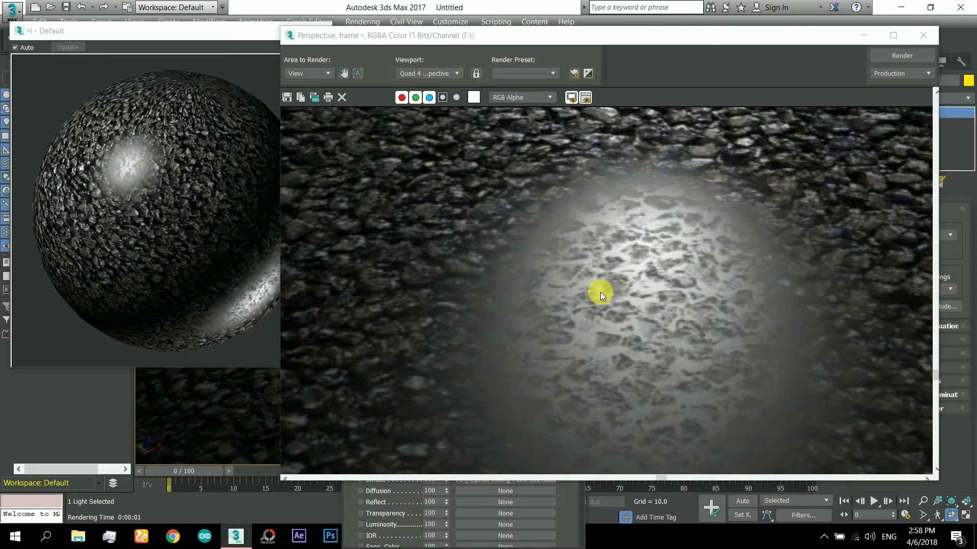
scroll(651, 332, down, 2)
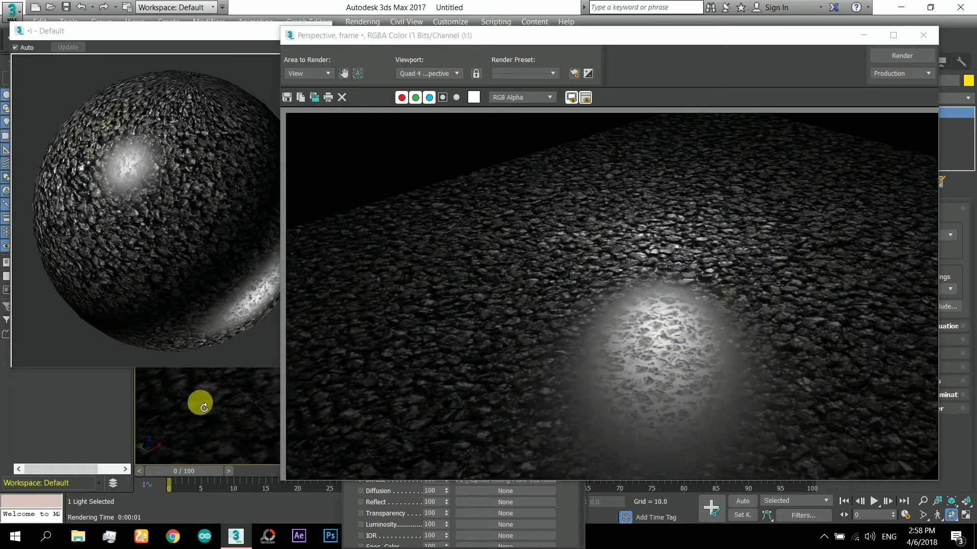
Step: Enable the material's bump map at amount 30 again and render the perspective view
click(359, 509)
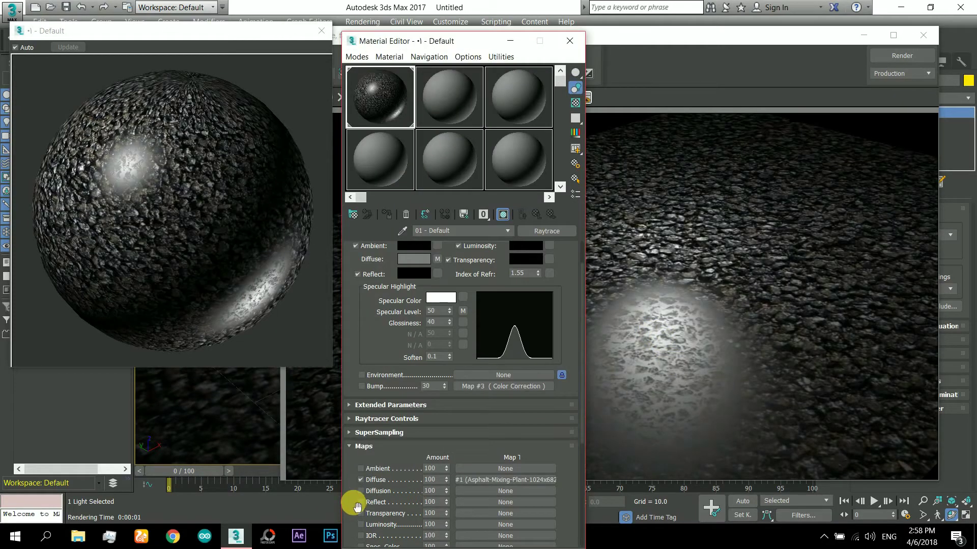
click(375, 347)
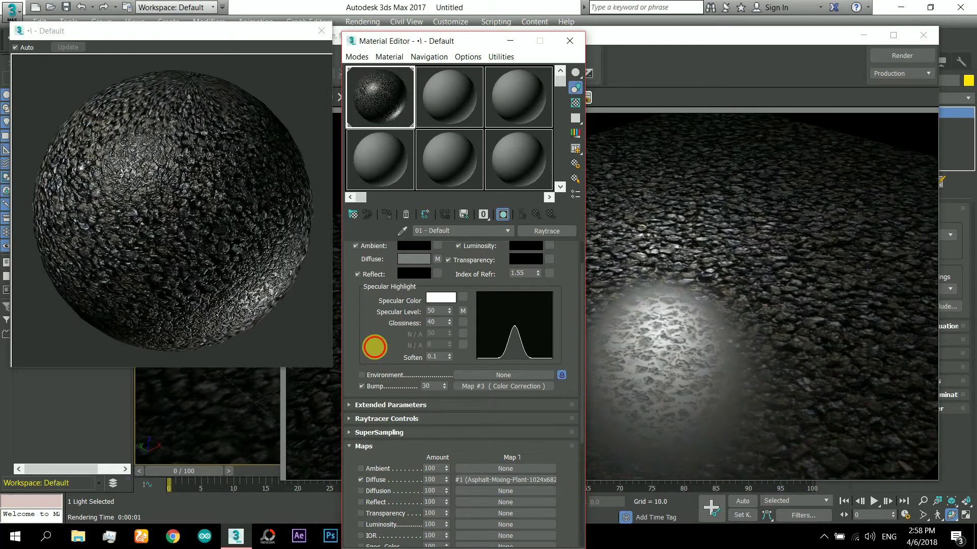
key(shift+q)
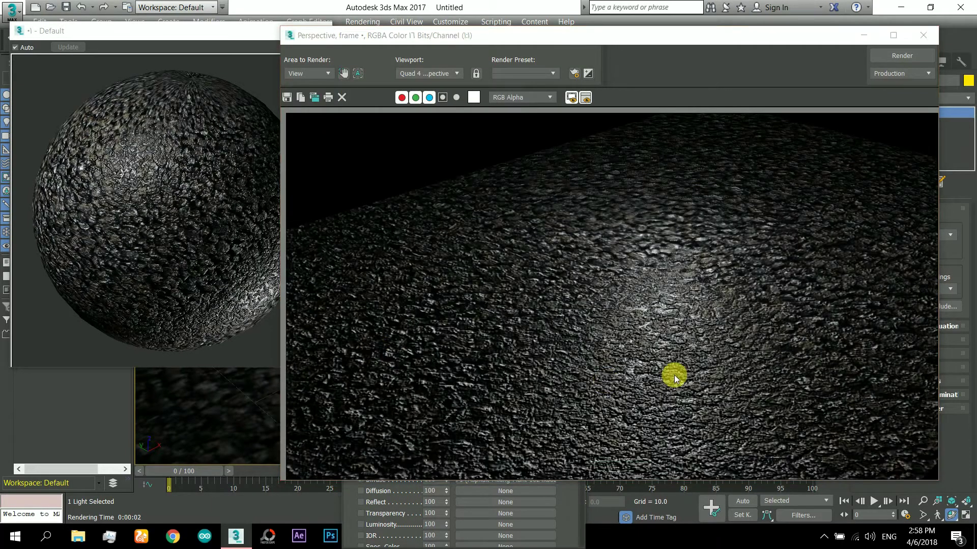
Step: Set the Raytrace material's bump amount to 10 and render the perspective view
scroll(673, 374, up, 2)
scroll(643, 324, down, 2)
click(140, 286)
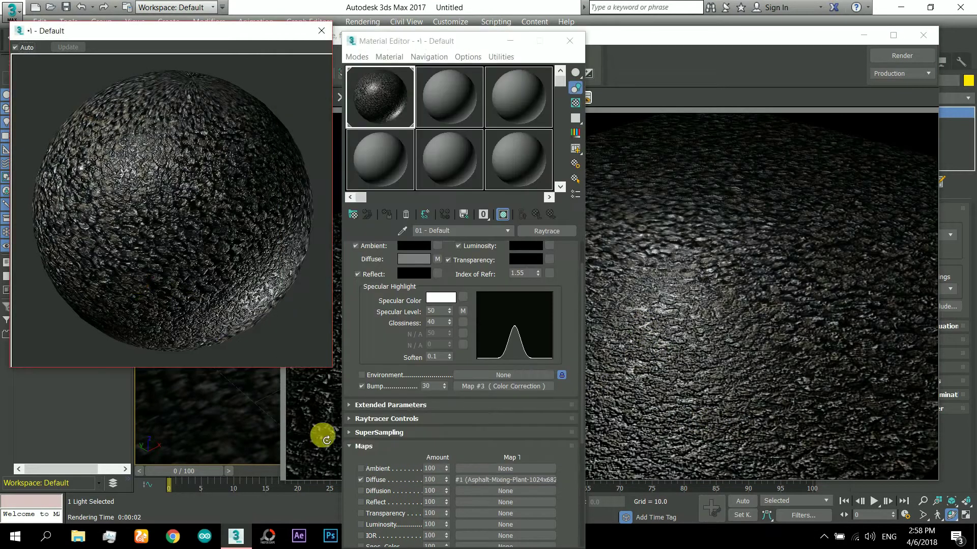
double_click(436, 391)
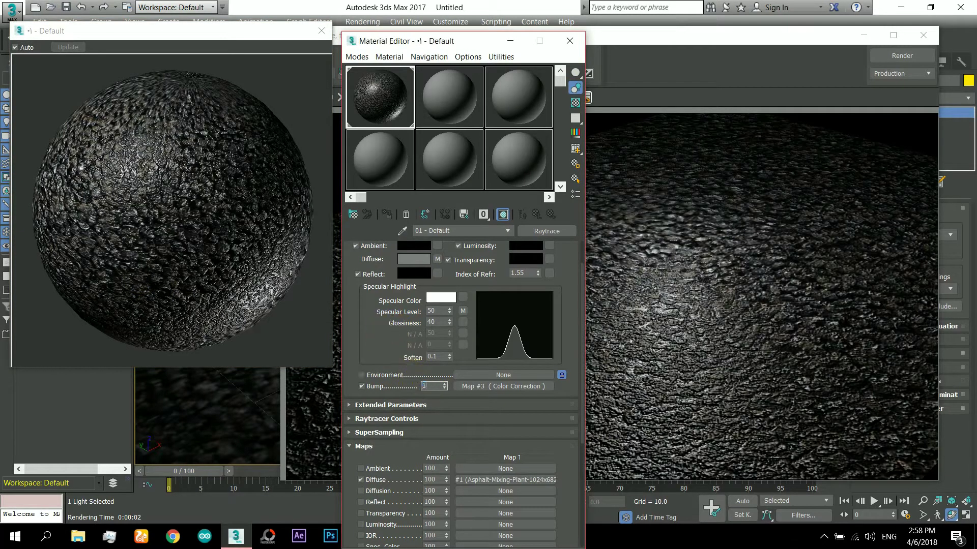
key(shift+q)
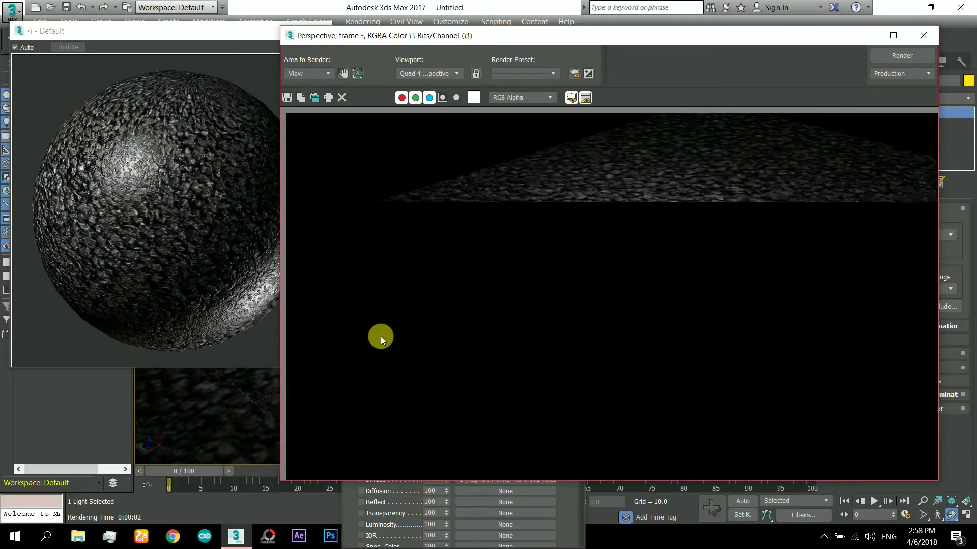
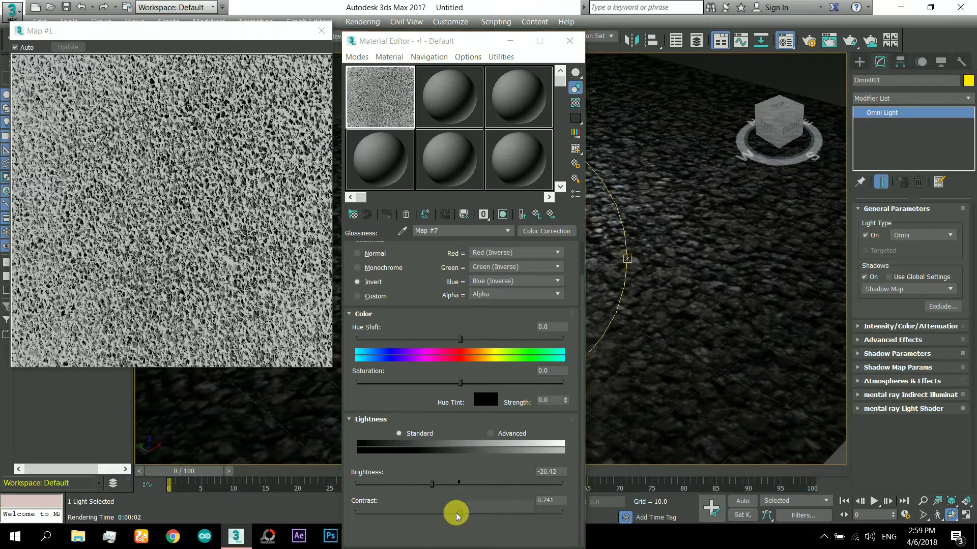
Step: Set the contrast of the glossiness Color Correction map to about -19.5 and render the perspective view from the parent material
drag(461, 516, 445, 515)
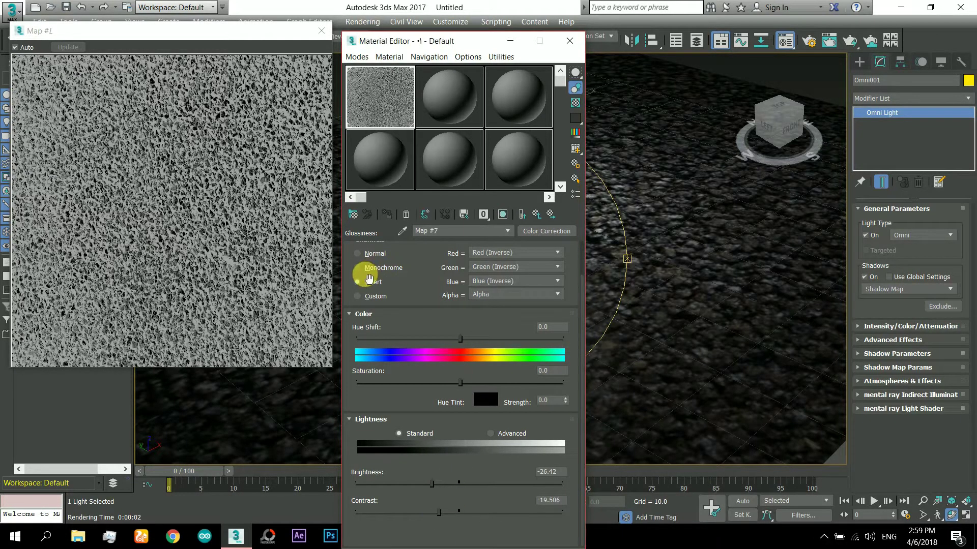
click(540, 218)
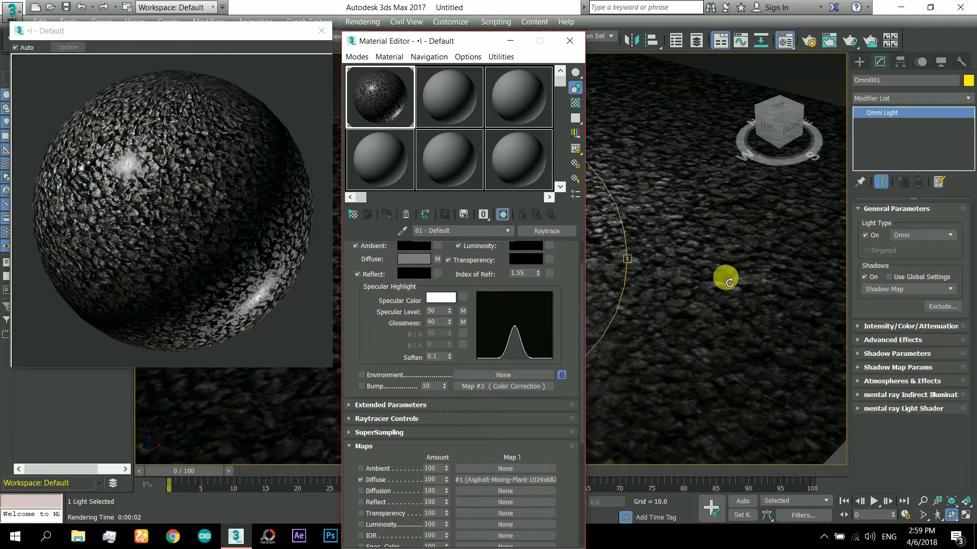
key(shift+q)
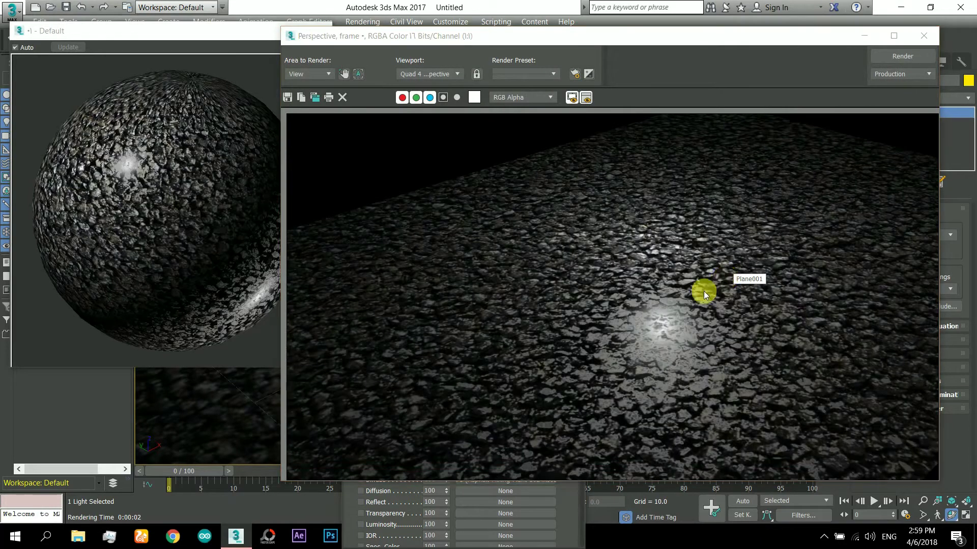
scroll(664, 389, up, 2)
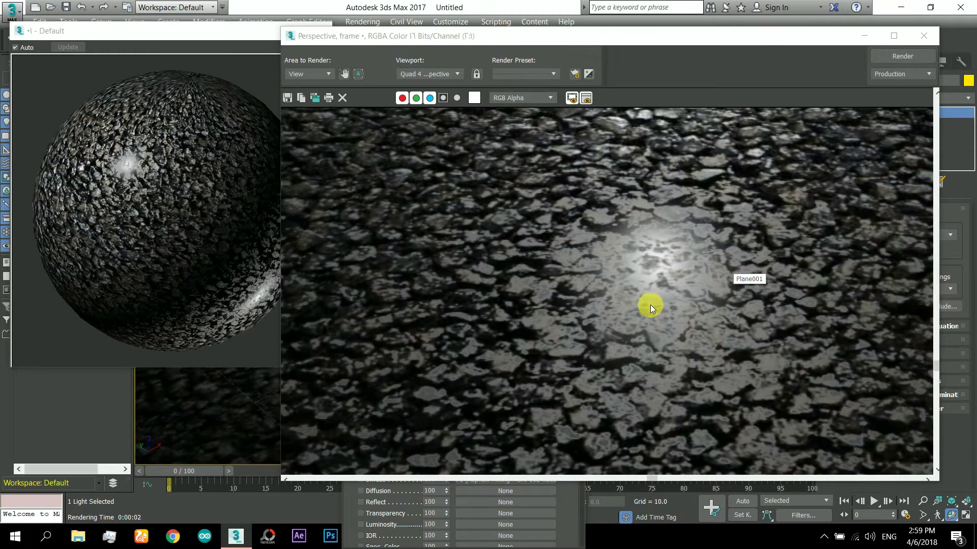
scroll(650, 304, down, 2)
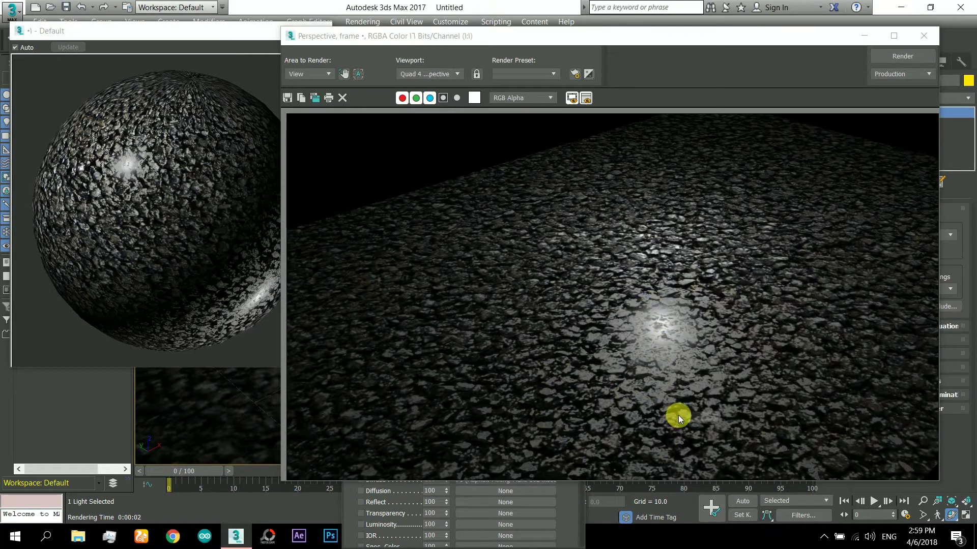
scroll(671, 432, up, 2)
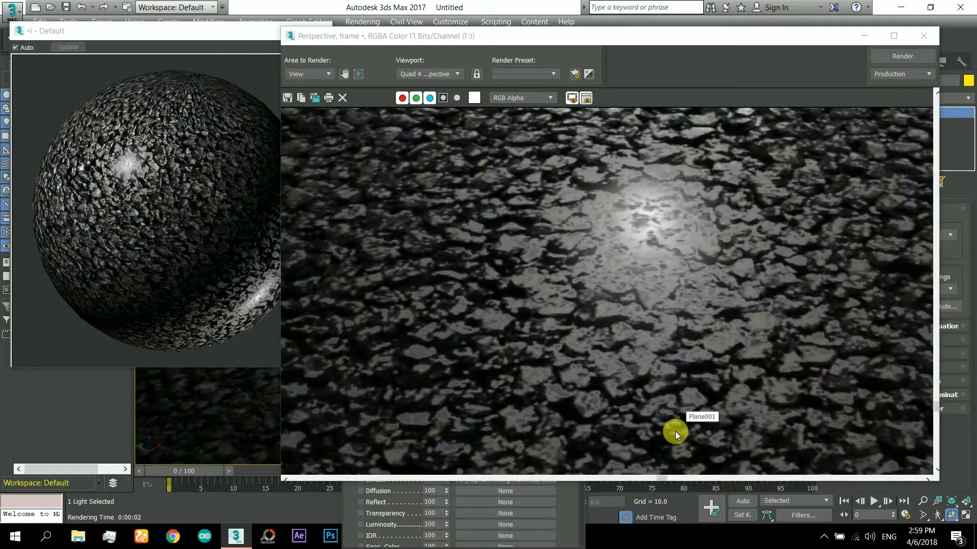
scroll(706, 383, down, 2)
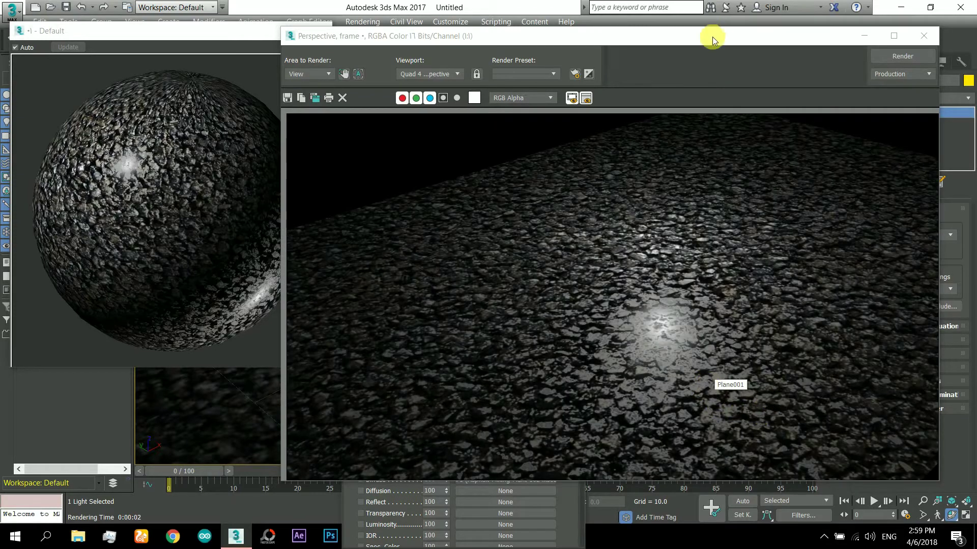
Step: Turn off the omni light's Diffuse effect on surfaces, leaving Specular on
drag(713, 44, 602, 20)
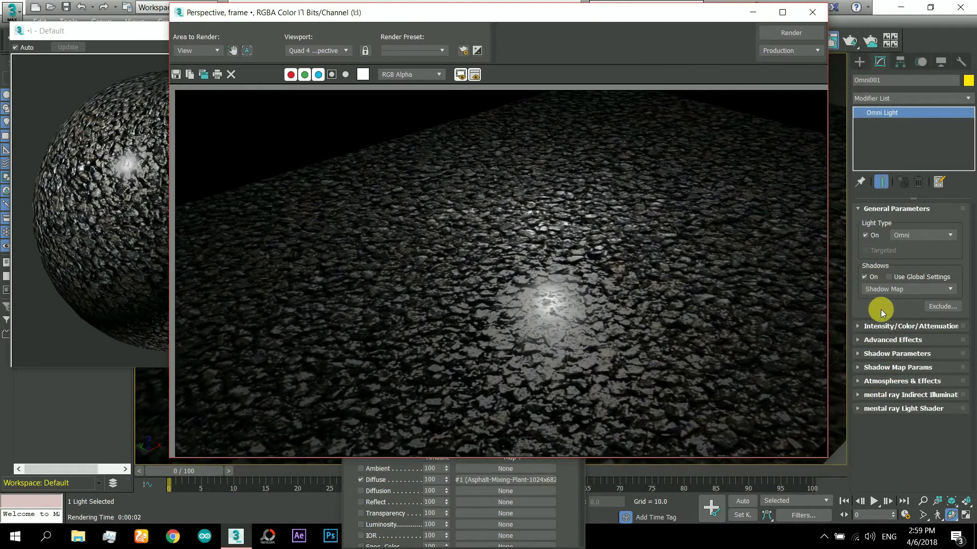
click(814, 16)
drag(456, 42, 266, 147)
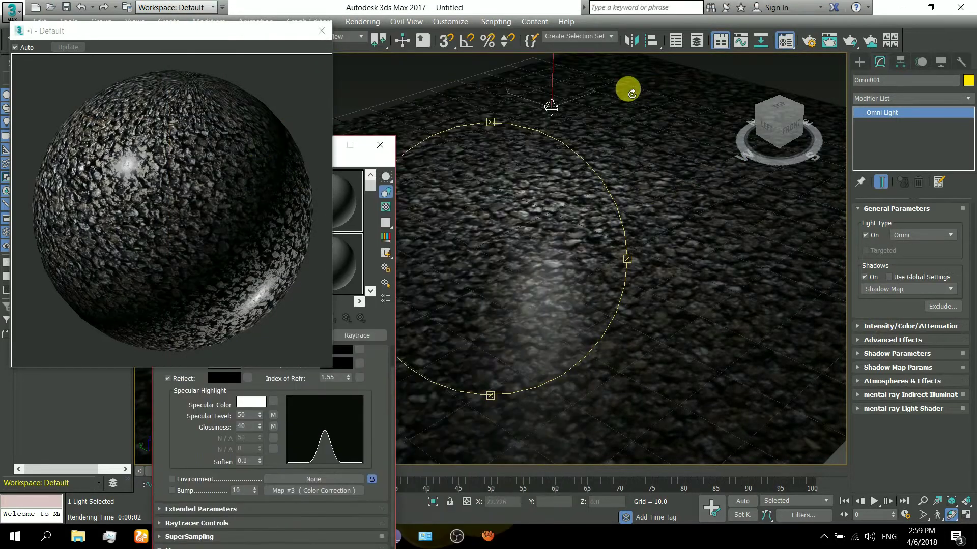
click(919, 328)
scroll(883, 343, down, 2)
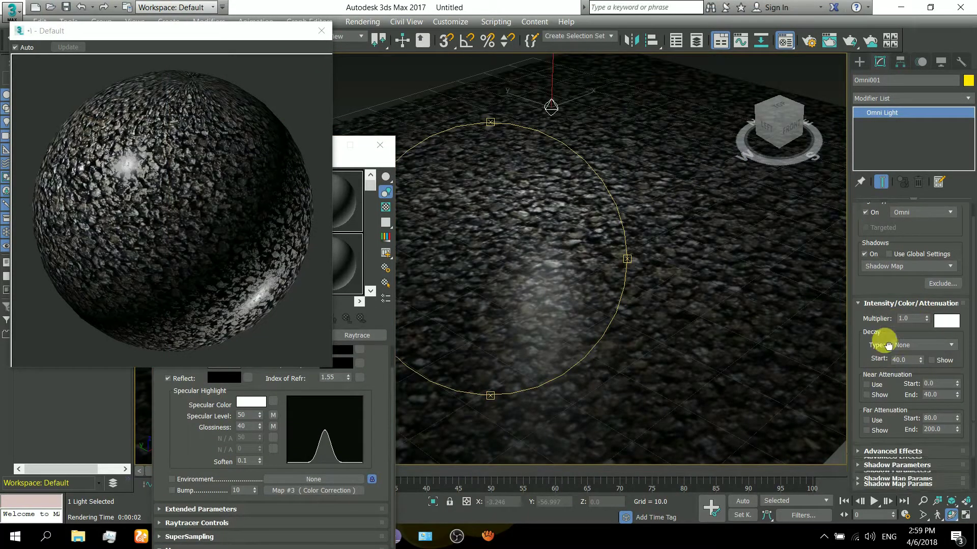
click(895, 420)
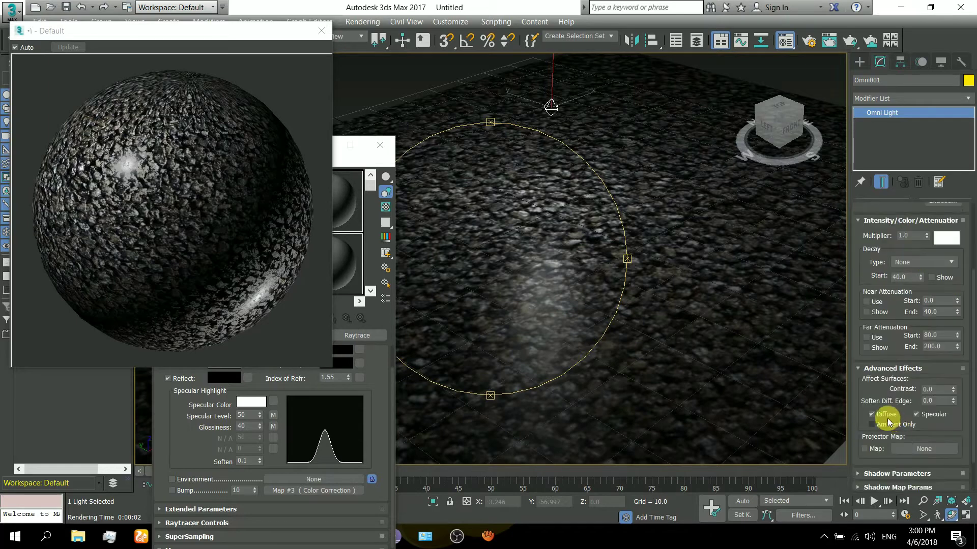
click(887, 416)
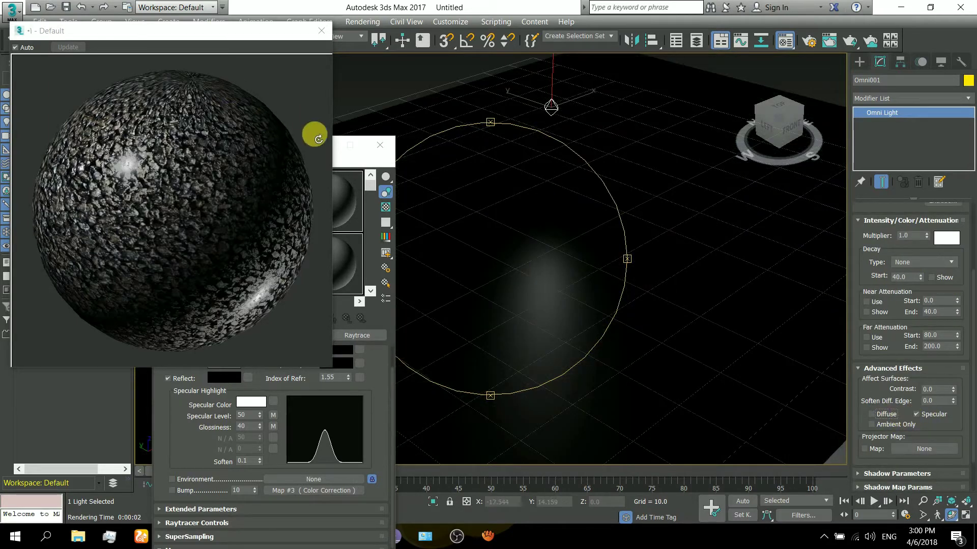
Step: Render the perspective view with specular lighting only and examine the highlight pattern up close
click(357, 163)
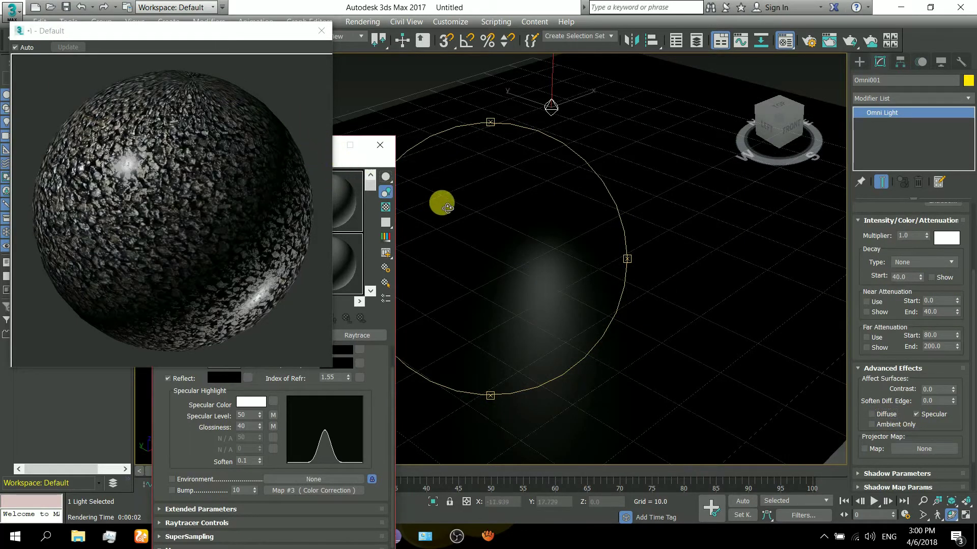
key(shift+q)
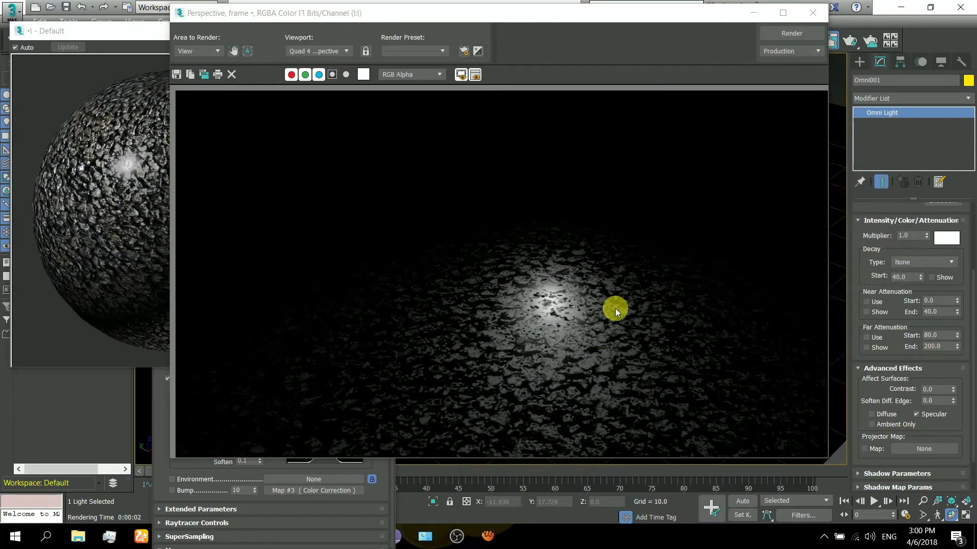
scroll(615, 308, up, 2)
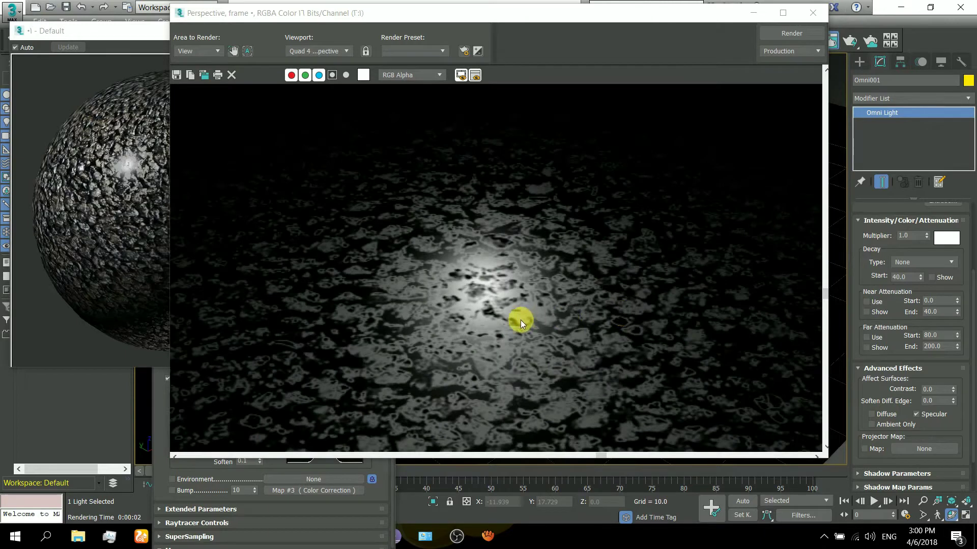
scroll(521, 322, down, 2)
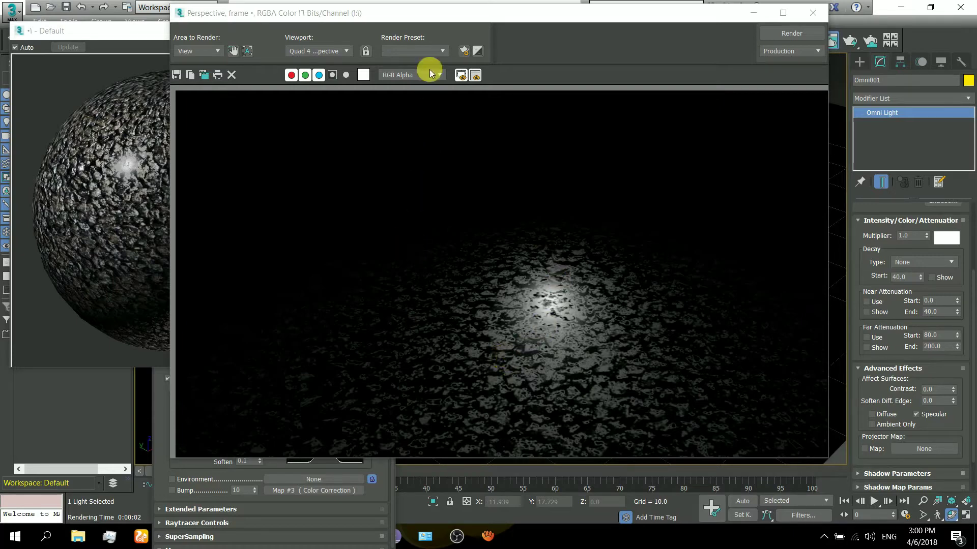
Step: Return to the Raytrace material's specular highlight settings and open the glossiness map
drag(453, 19, 553, 30)
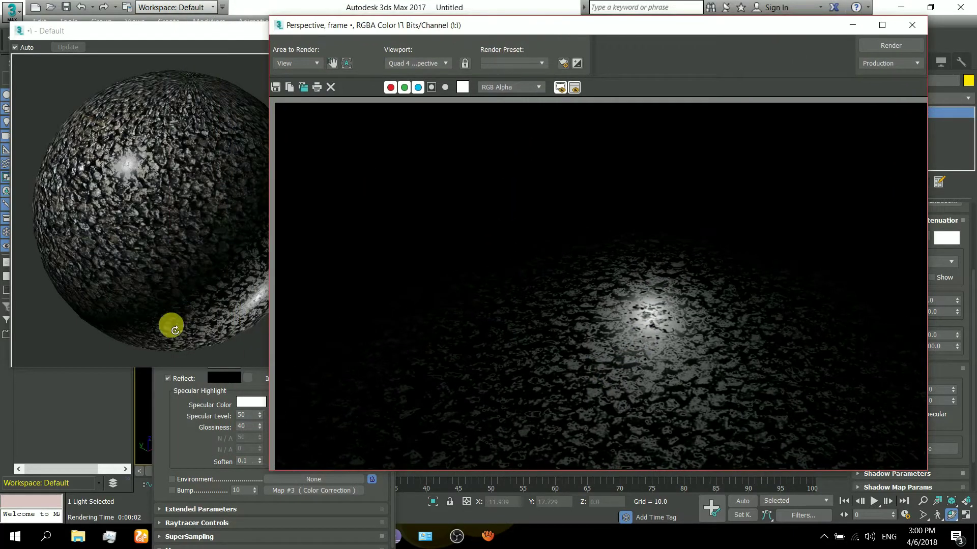
click(197, 412)
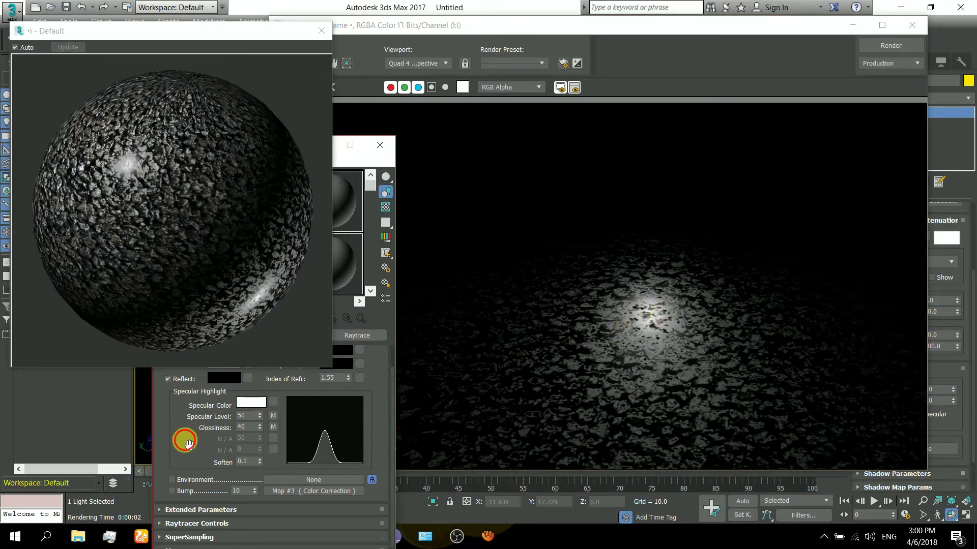
click(273, 427)
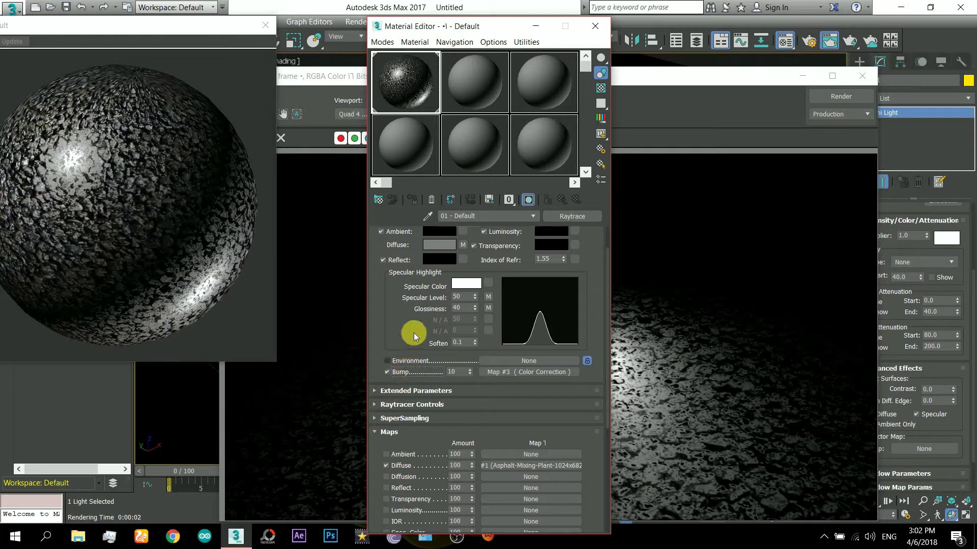
Step: Render the specular-only view with the bump map enabled at amount 10 and inspect the highlight
key(shift+q)
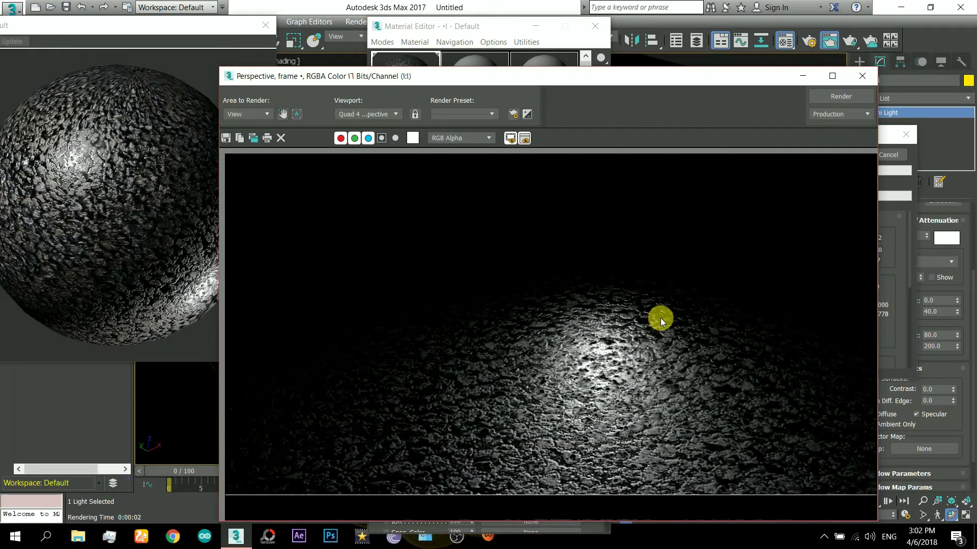
scroll(633, 391, up, 2)
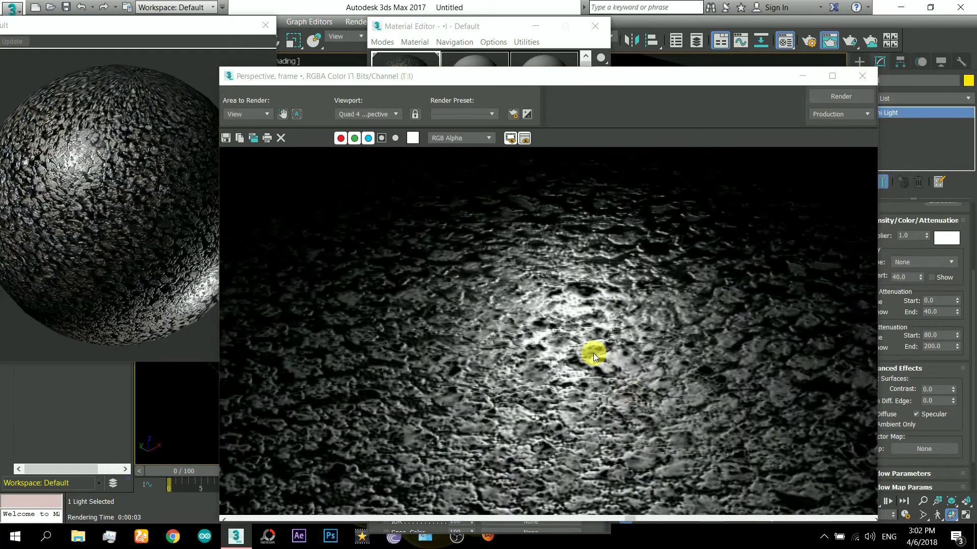
scroll(593, 353, down, 2)
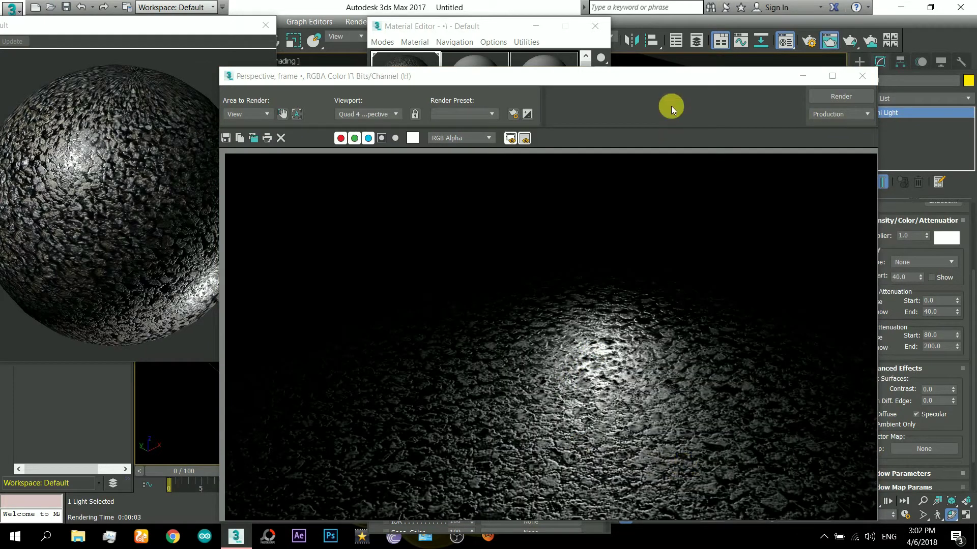
Step: Turn the omni light's Diffuse effect on again and render the perspective view
drag(675, 83, 691, 42)
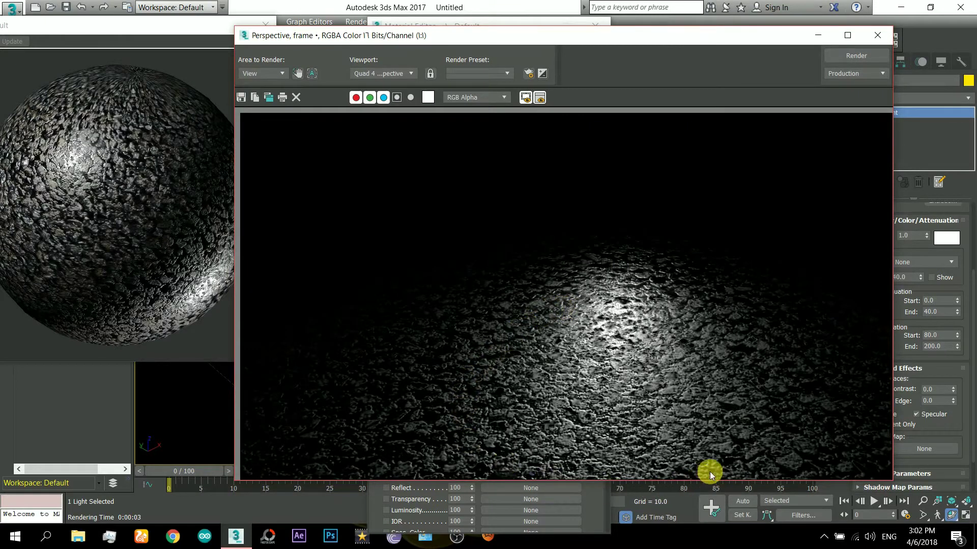
drag(729, 42, 615, 50)
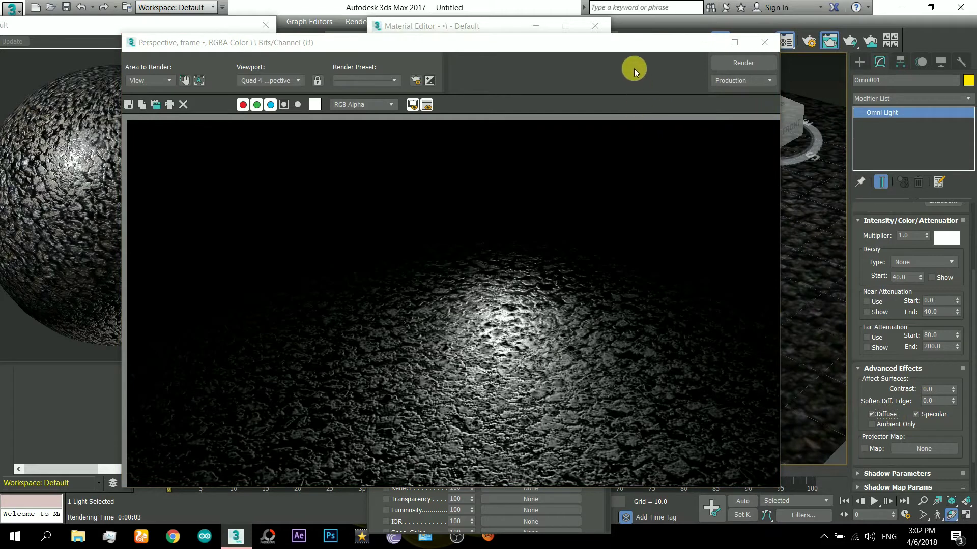
key(shift+q)
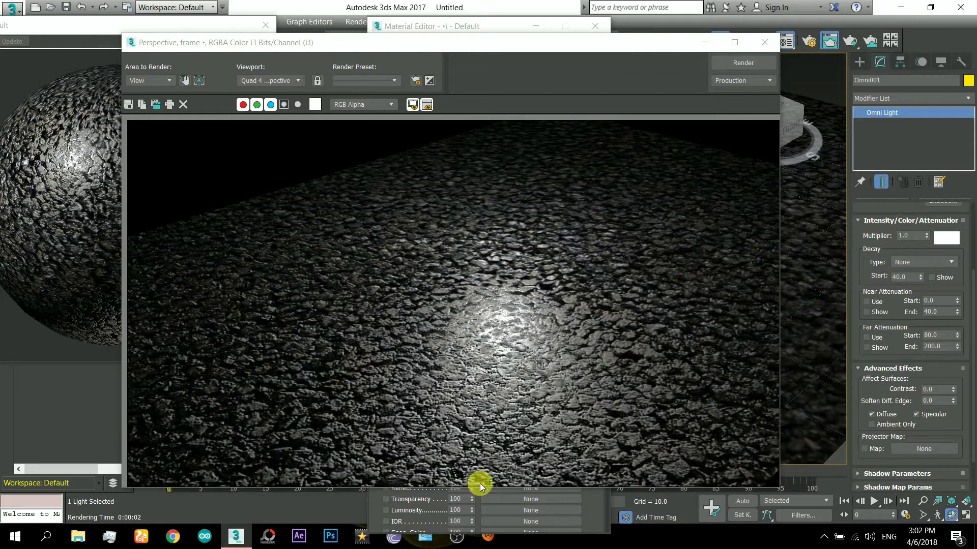
Step: Set the omni light's colour to warm yellow (255, 217, 87) and render the perspective view
scroll(857, 316, up, 3)
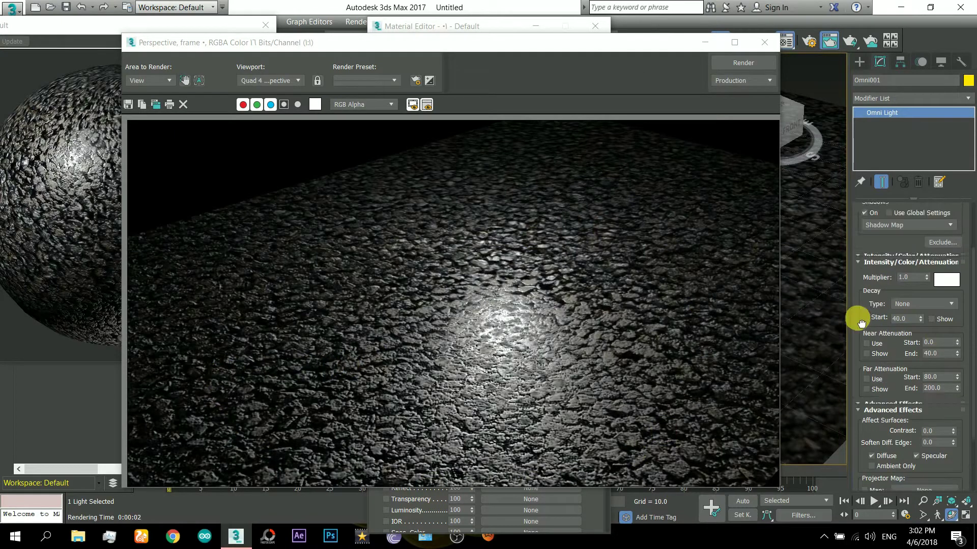
click(941, 348)
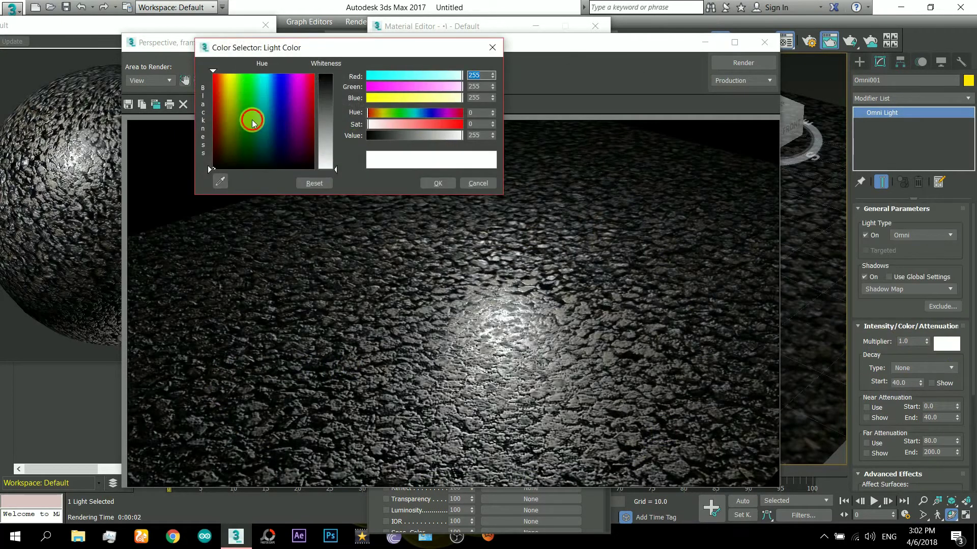
drag(253, 122, 228, 72)
drag(333, 147, 334, 106)
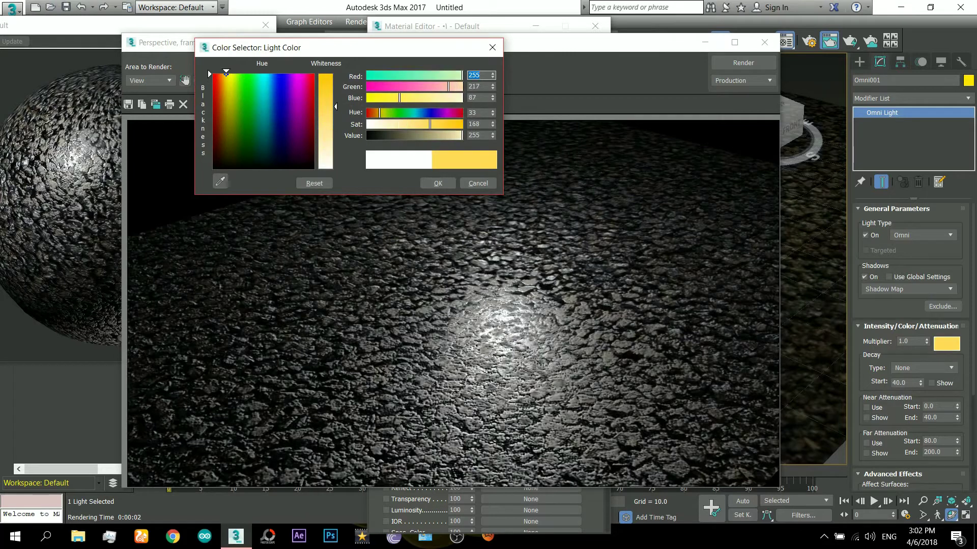
click(437, 183)
key(shift+q)
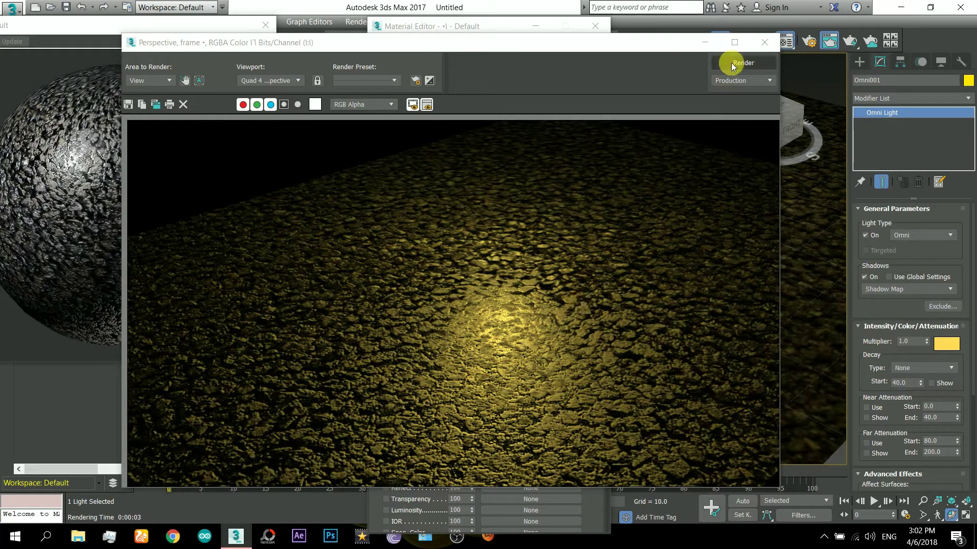
Step: Close the rendered frame and set the omni light's colour back to white (255, 255, 255)
click(765, 43)
mouse_move(414, 321)
mouse_down()
mouse_move(426, 347)
mouse_move(419, 312)
mouse_up()
click(947, 346)
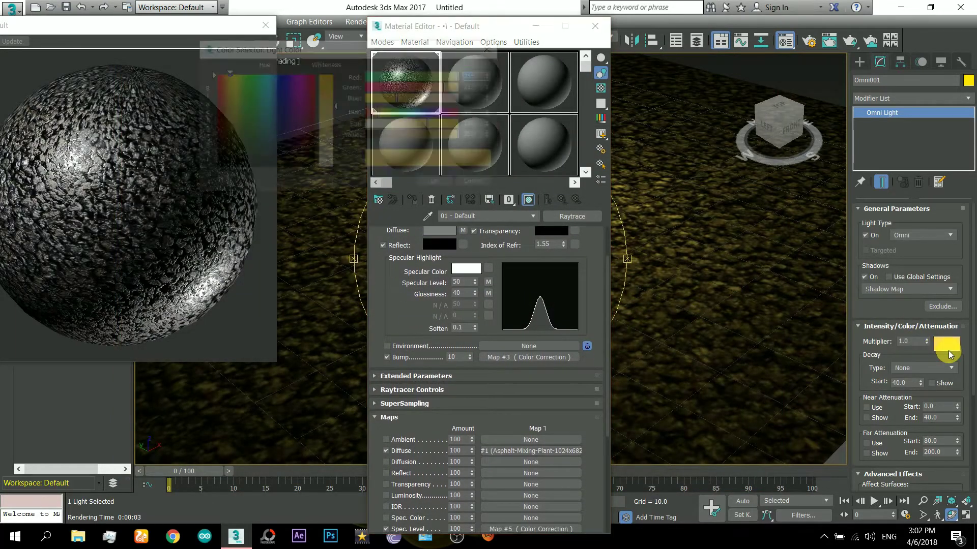
click(326, 158)
click(436, 182)
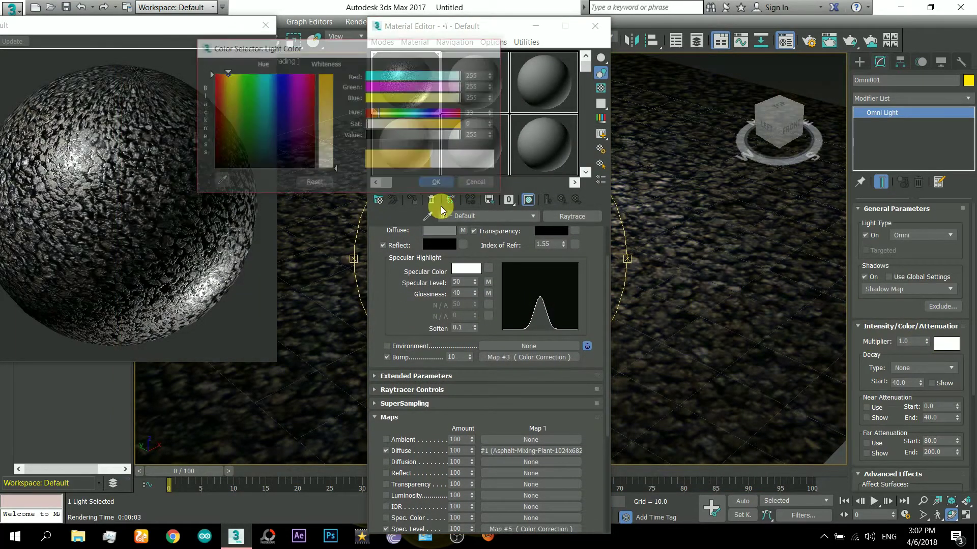
Step: Close the Material Editor and the rendered frame to return to the perspective view
scroll(434, 323, down, 6)
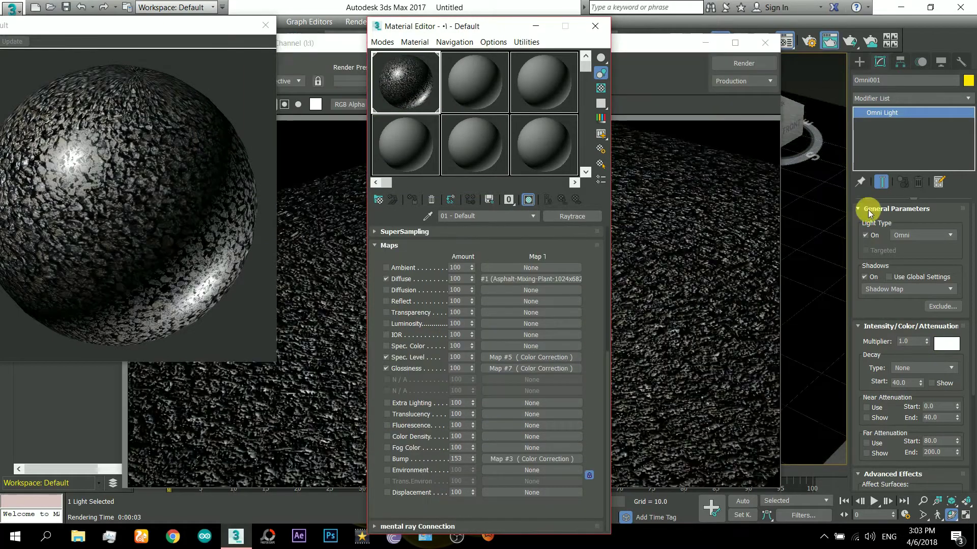
click(601, 31)
click(768, 42)
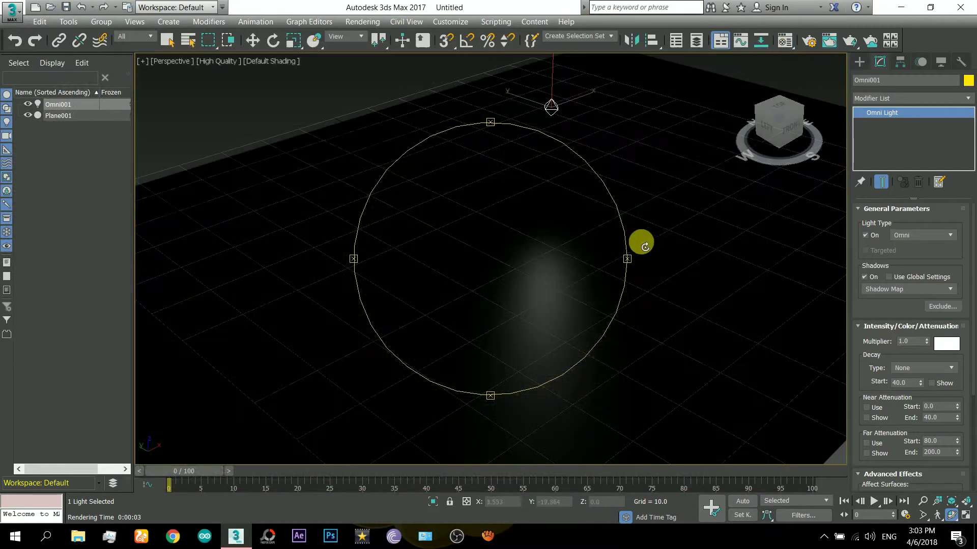
Step: Select the ground plane and add a Displace modifier to it
click(534, 196)
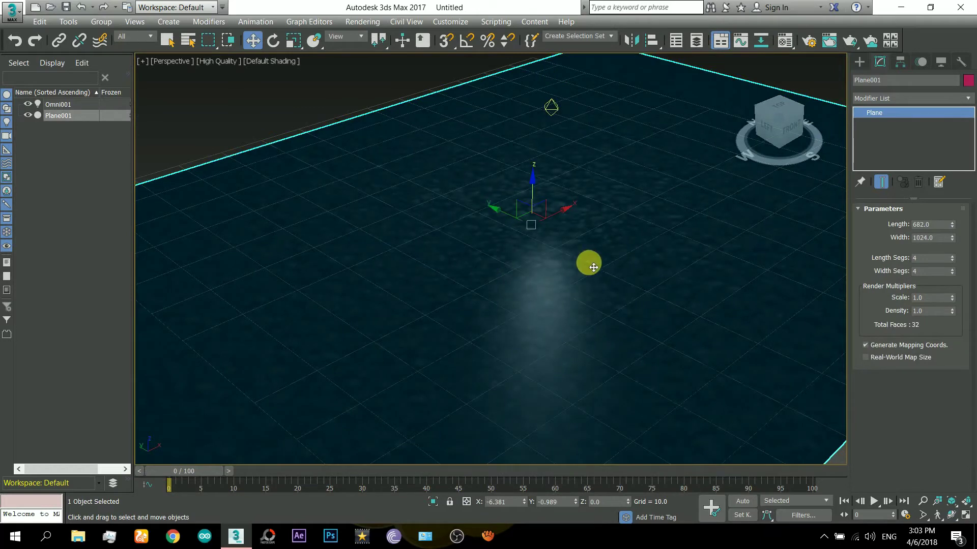
click(928, 100)
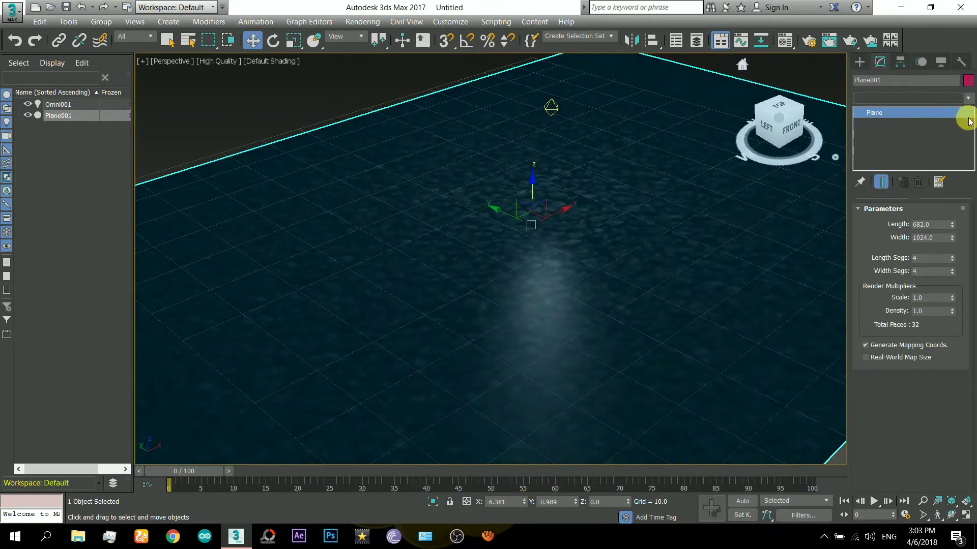
scroll(972, 204, down, 1)
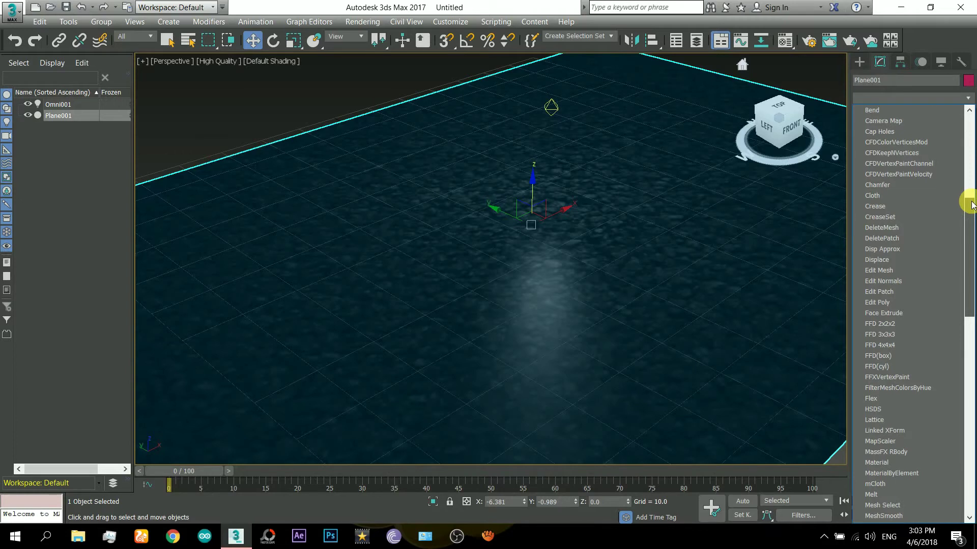
click(877, 260)
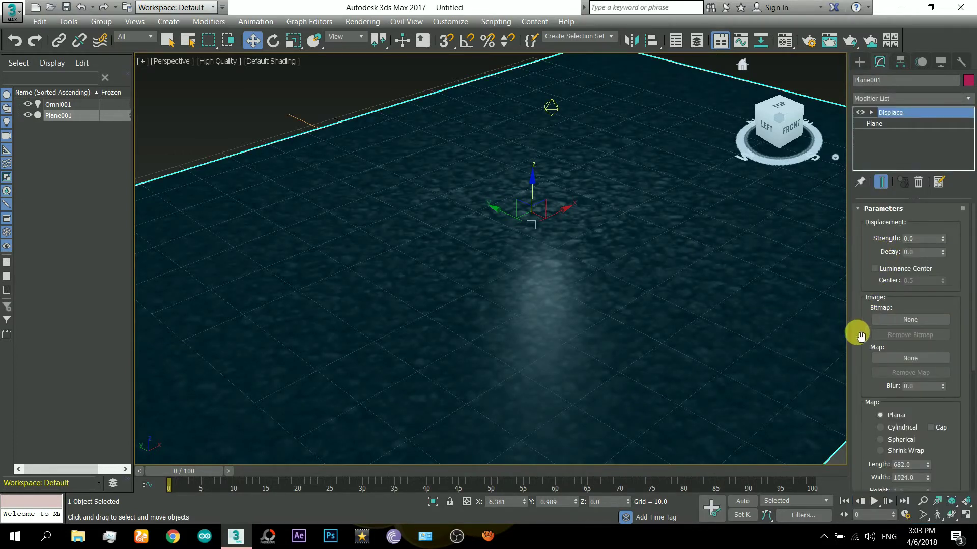
Step: Set the base plane's length and width segments to 1000 each, beneath the Displace modifier
click(878, 124)
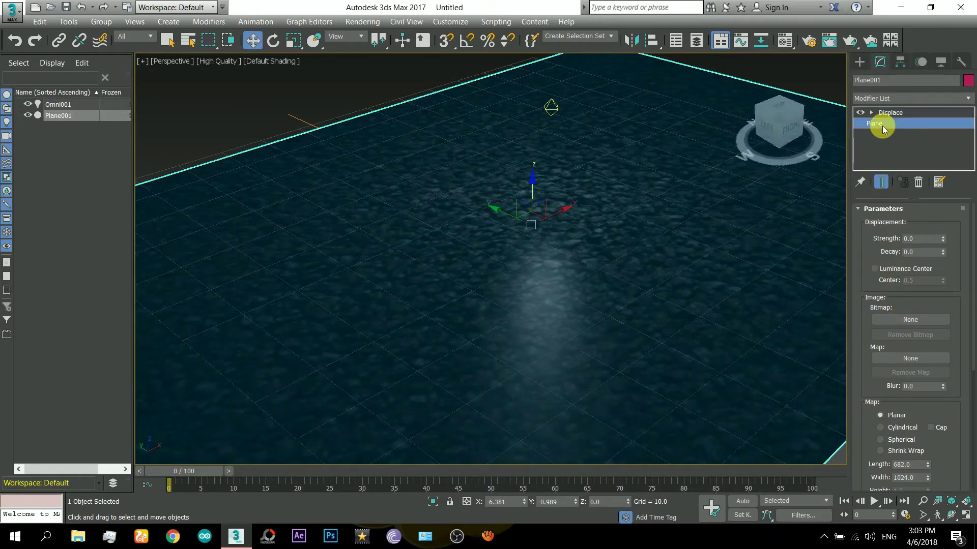
double_click(927, 258)
text(1000)
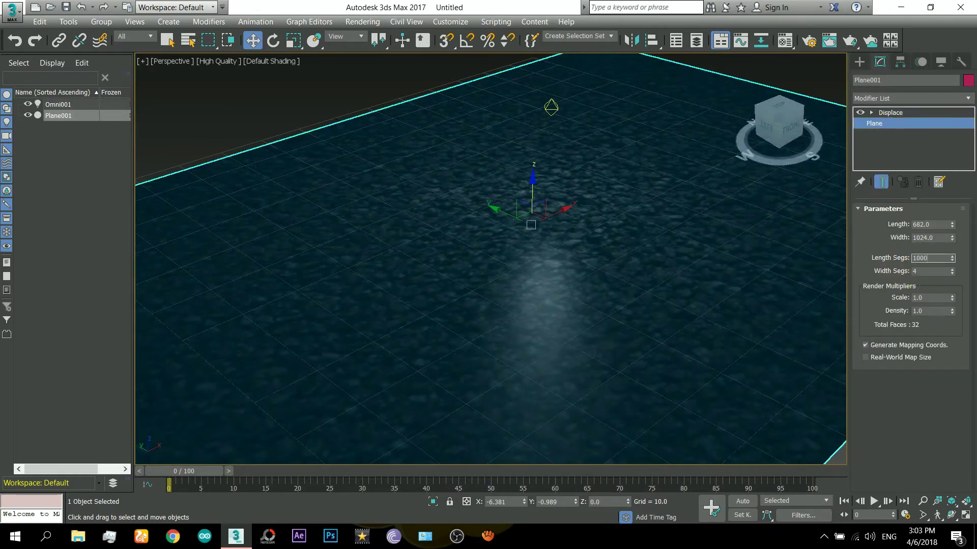
key(Tab)
text(1)
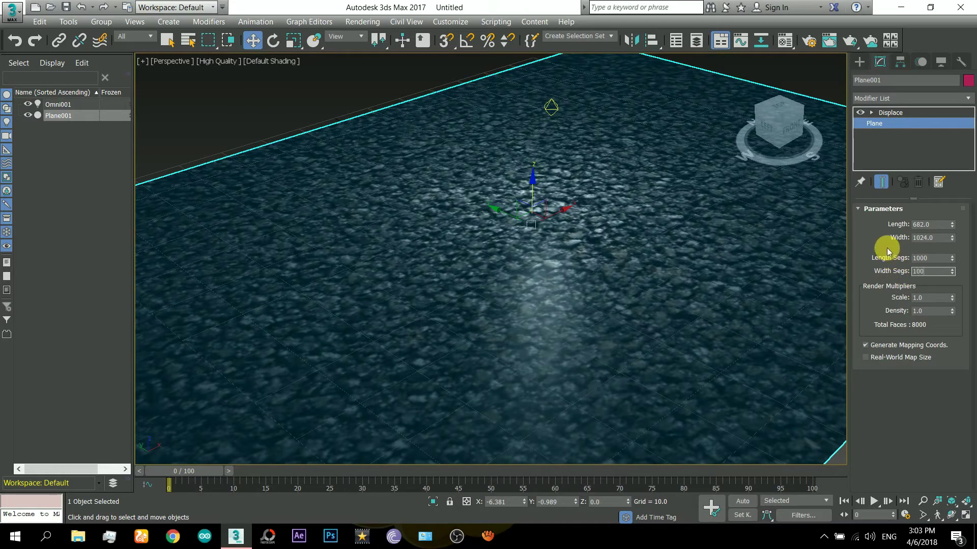
text(000)
key(Return)
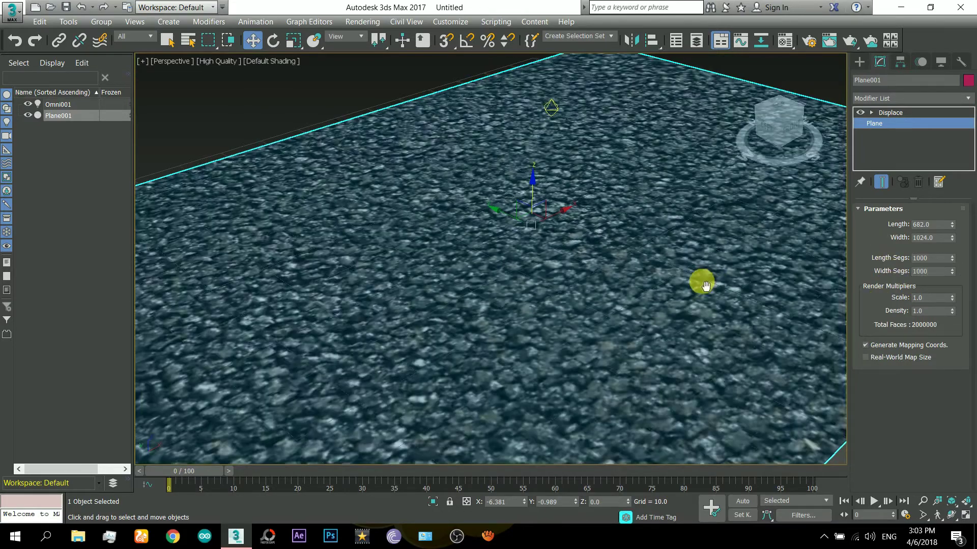
Step: Show the plane's edged faces to examine the mesh density up close, and hide them again
key(F4)
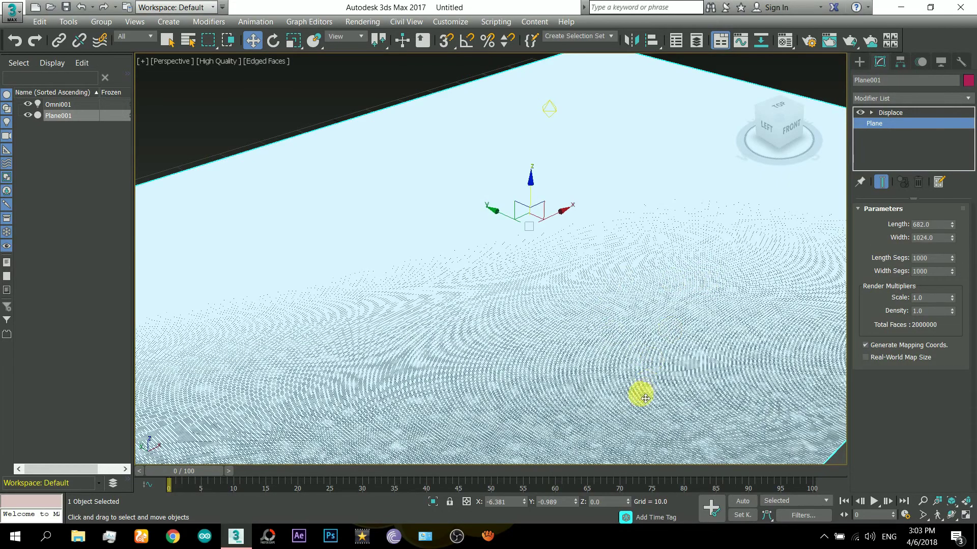
scroll(632, 399, up, 6)
scroll(639, 403, down, 8)
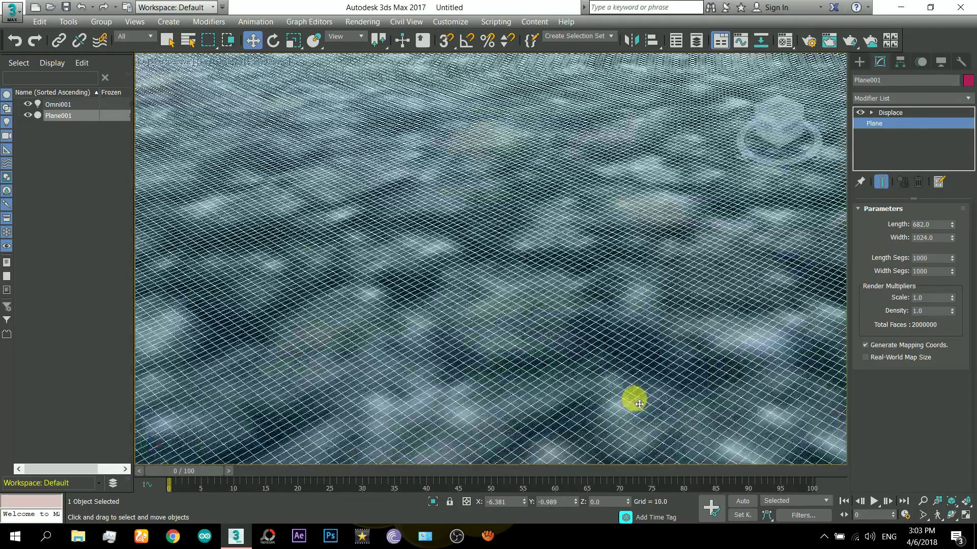
key(F4)
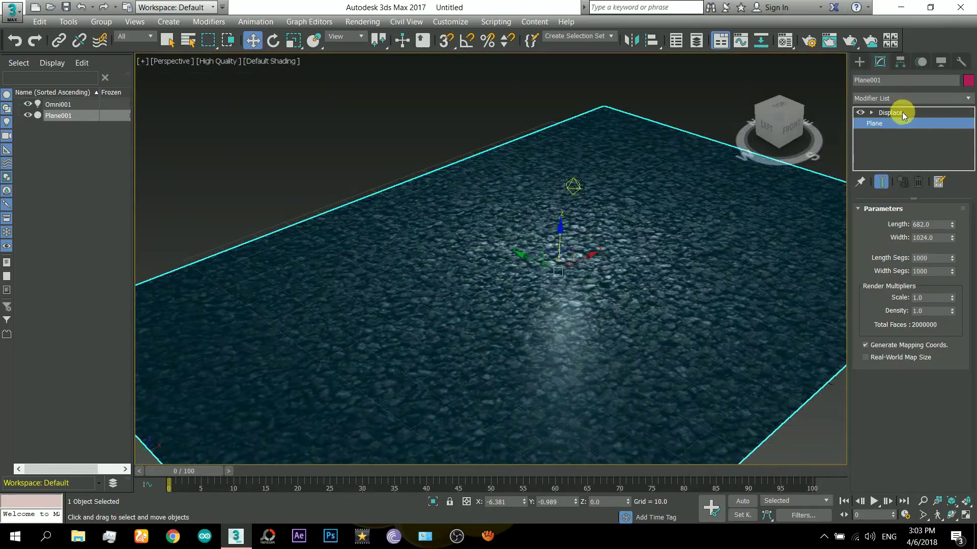
Step: Copy the material's bump Color Correction map into the Displace modifier's Map slot as an instance and close the Material Editor
click(901, 113)
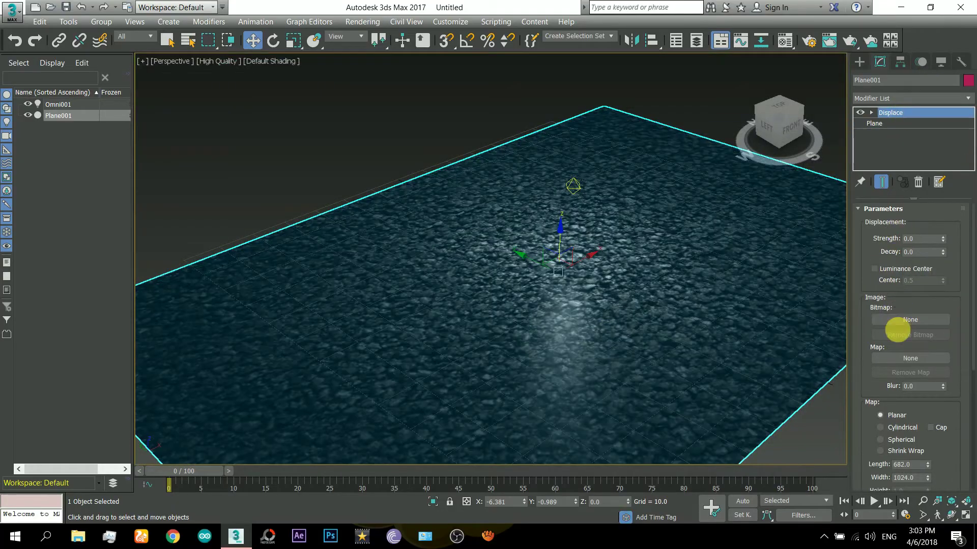
key(m)
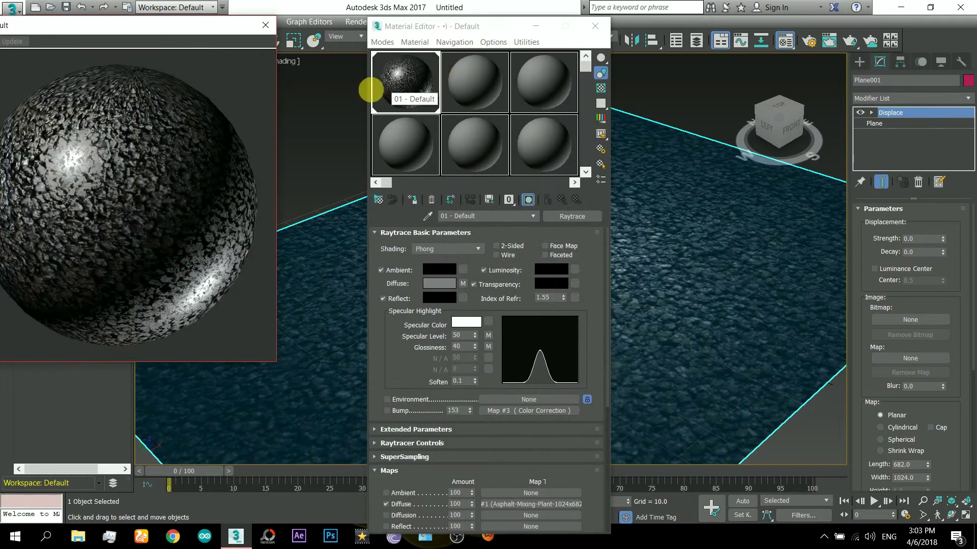
right_click(497, 412)
click(508, 427)
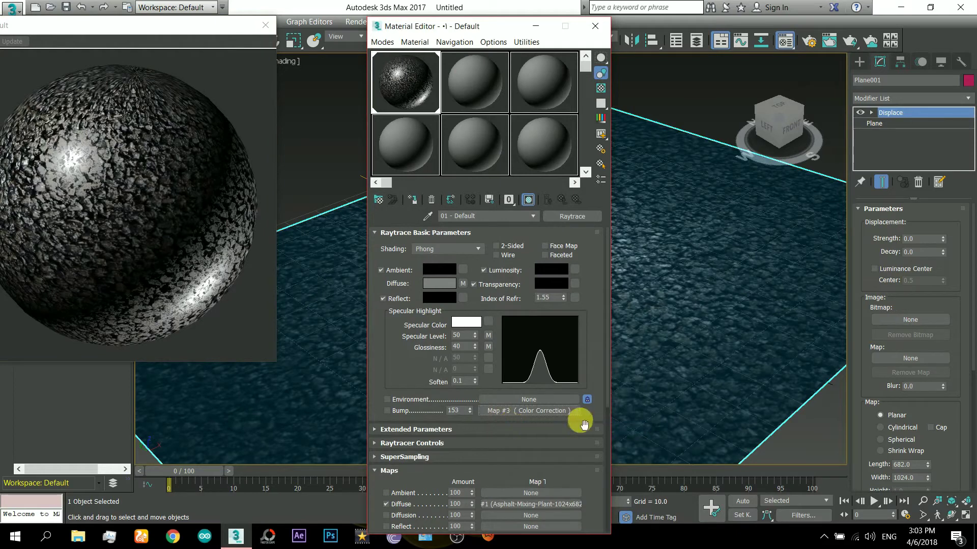
right_click(913, 358)
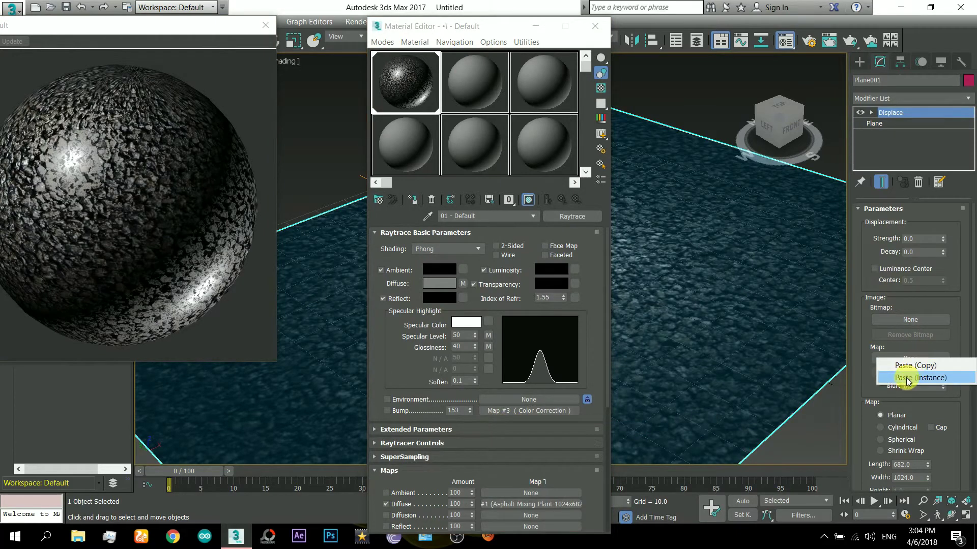
click(907, 379)
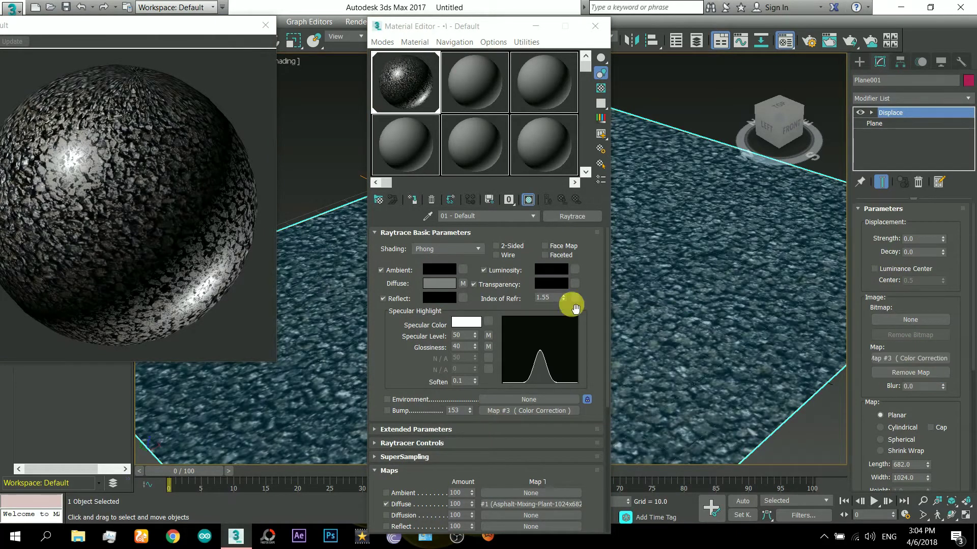
click(596, 27)
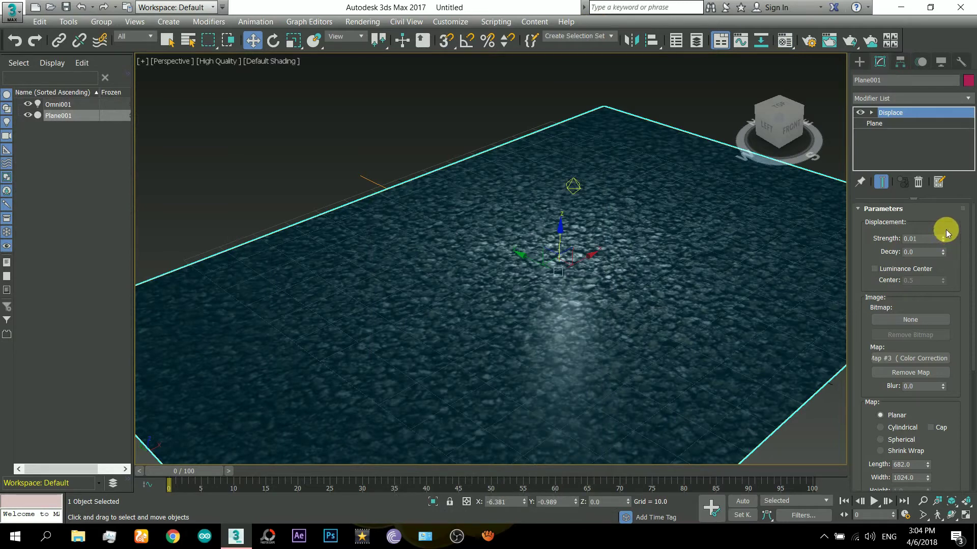
Step: Set the Displace modifier's strength to 0.5, checking the asphalt relief up close from several angles
drag(947, 234, 954, 237)
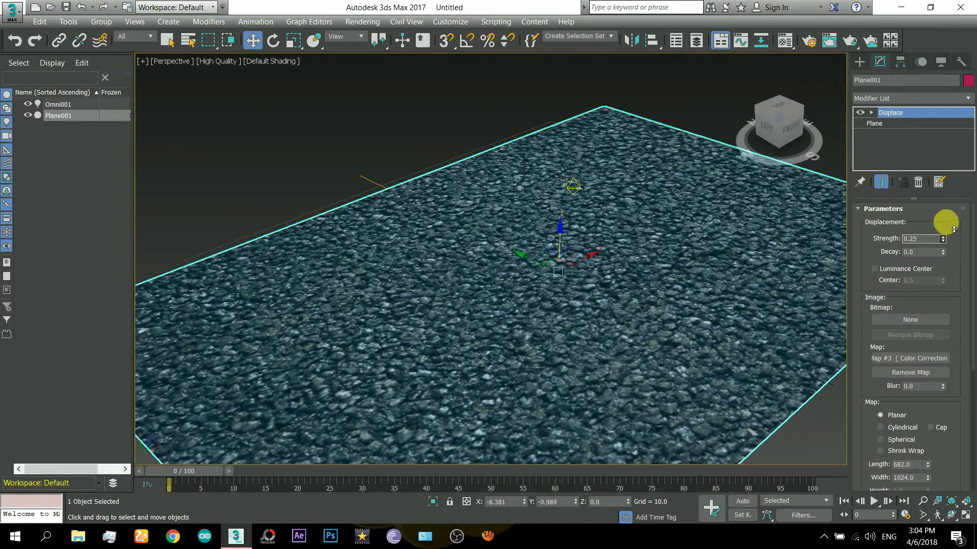
drag(954, 220, 926, 249)
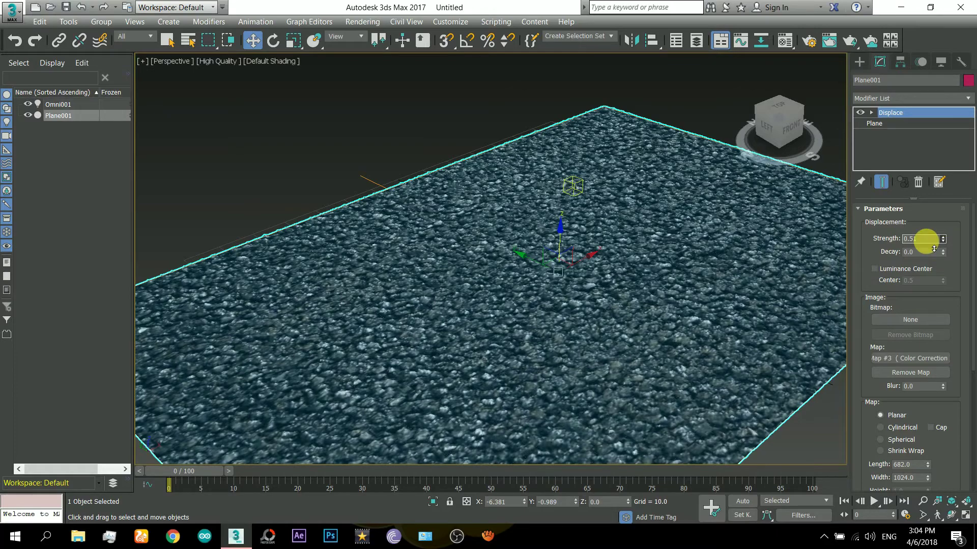
scroll(632, 304, up, 8)
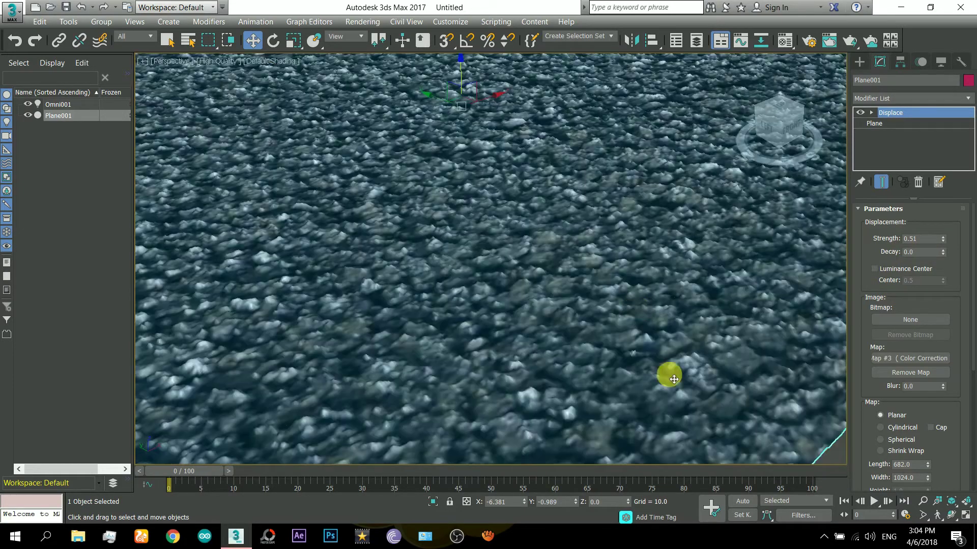
click(952, 515)
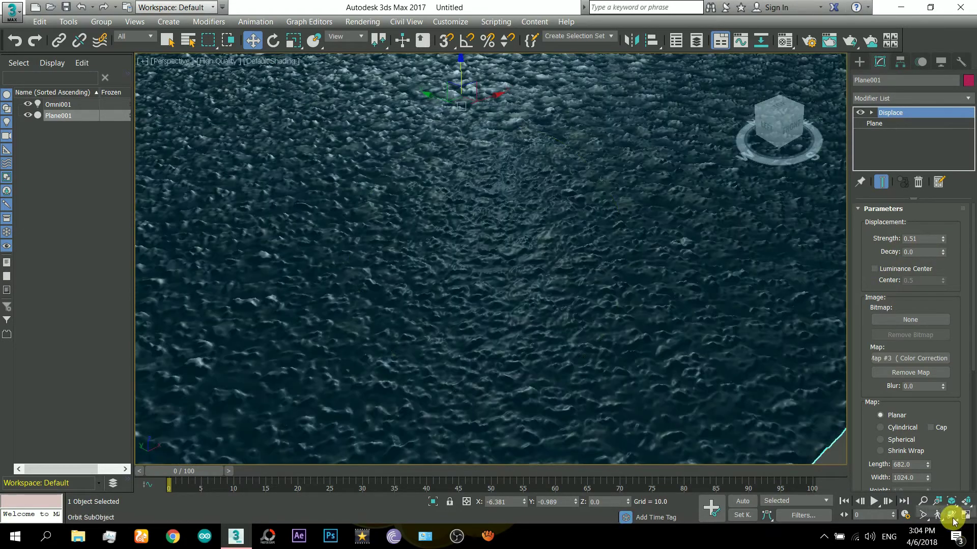
mouse_move(585, 266)
mouse_down()
mouse_move(517, 258)
mouse_move(510, 245)
mouse_move(615, 277)
mouse_move(604, 258)
mouse_move(521, 236)
mouse_move(541, 247)
mouse_move(534, 280)
mouse_move(543, 261)
mouse_up()
scroll(574, 222, up, 3)
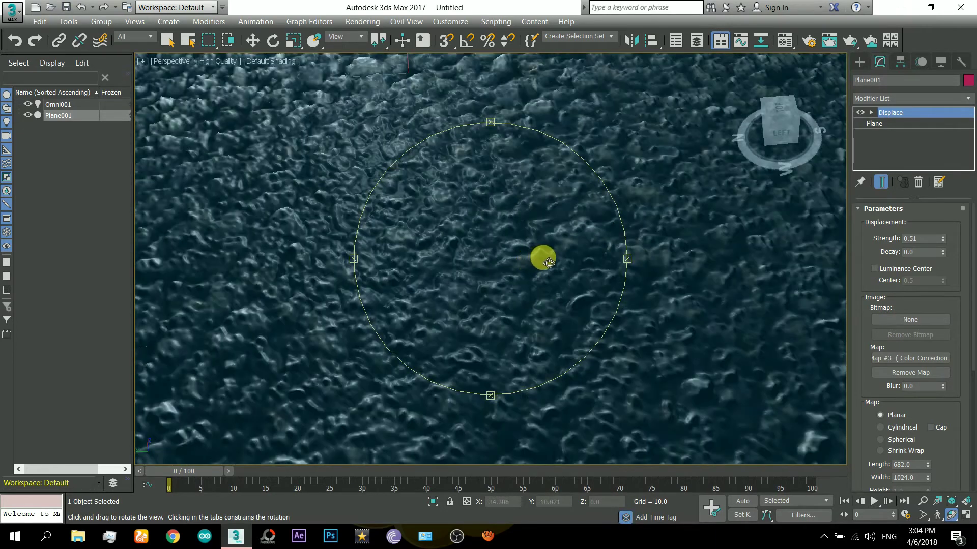
mouse_move(497, 224)
mouse_down()
mouse_move(617, 301)
mouse_move(597, 285)
mouse_up()
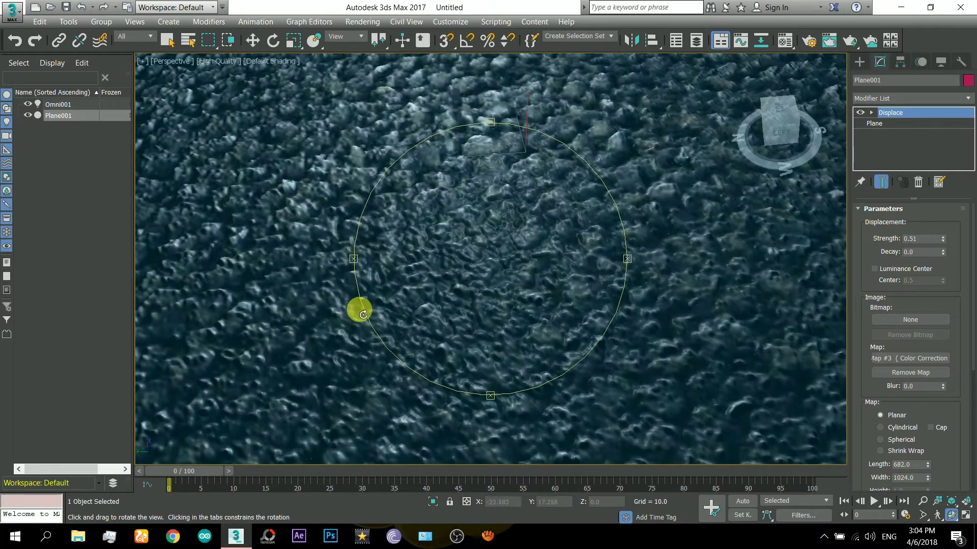
mouse_move(577, 200)
mouse_down()
mouse_move(623, 167)
mouse_move(578, 238)
mouse_move(588, 233)
mouse_move(459, 248)
mouse_move(615, 176)
mouse_move(570, 376)
mouse_up()
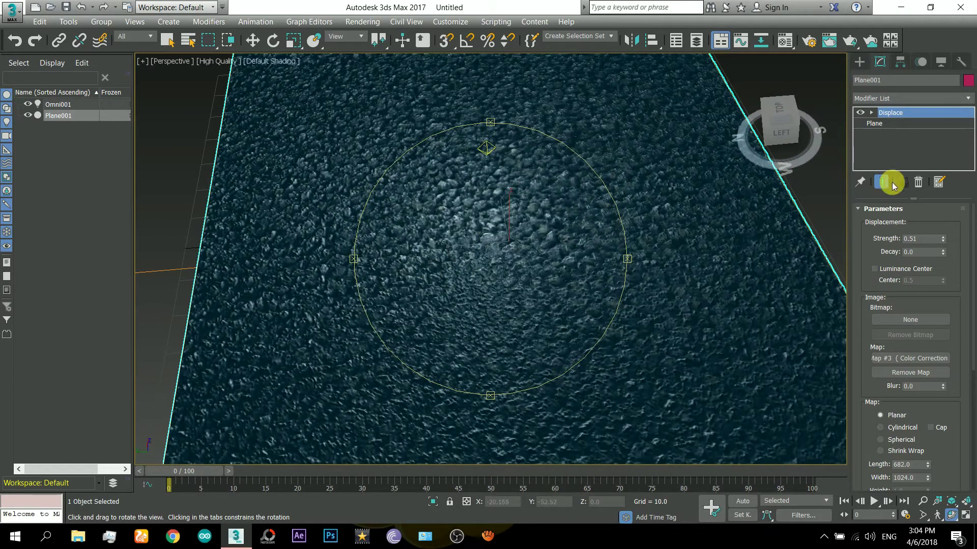
drag(916, 243, 884, 249)
click(465, 276)
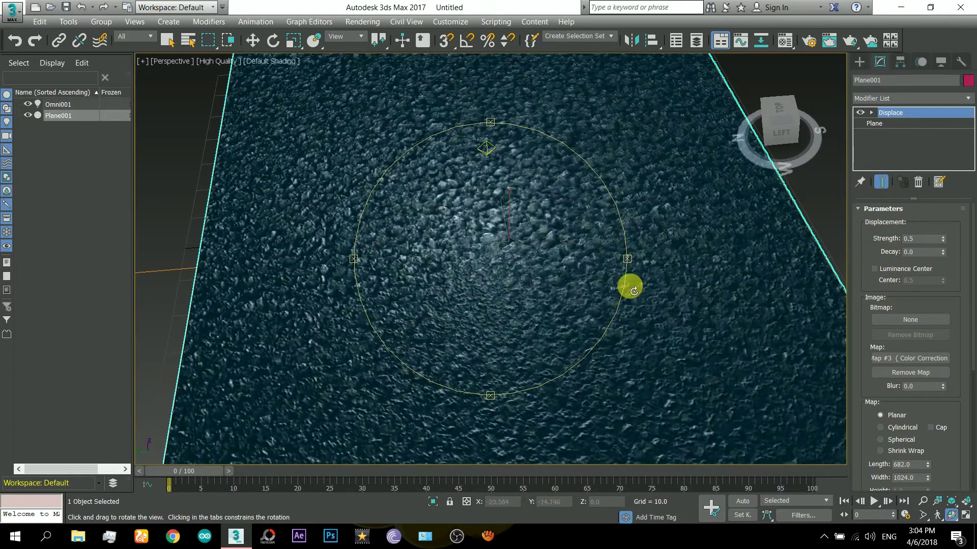
Step: Deselect the plane and render the perspective view with the displacement applied
key(w)
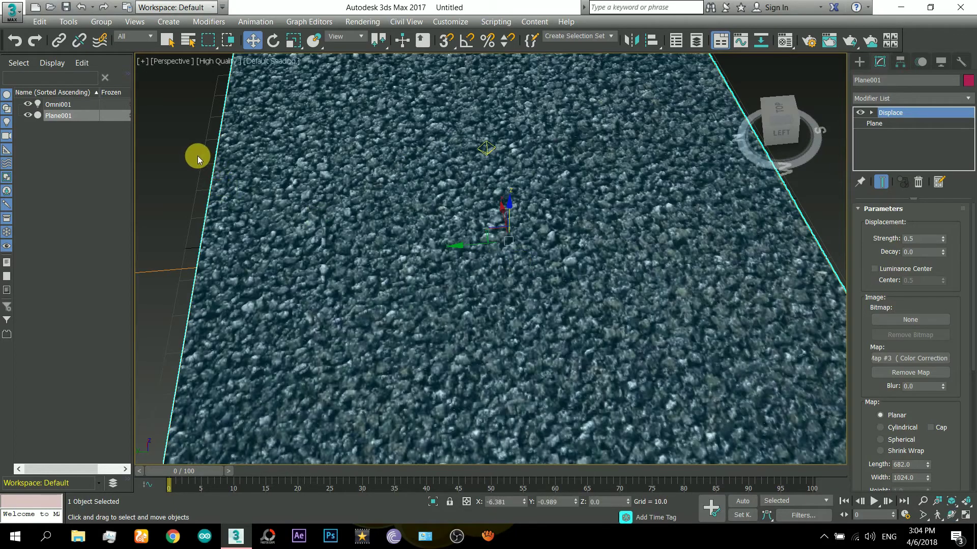
click(196, 154)
key(shift+q)
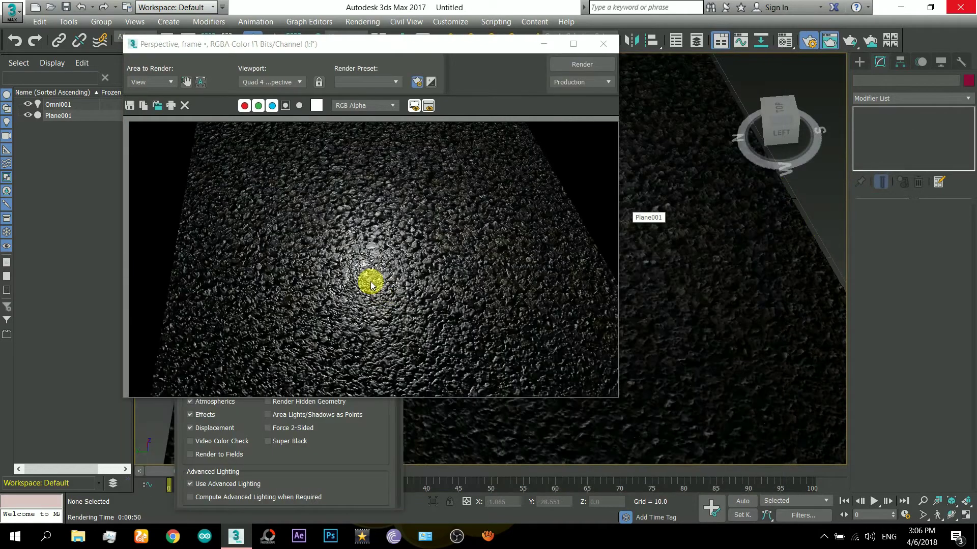
Step: Examine the displaced stones and specular highlights in the rendered frame, both up close and as a whole
scroll(370, 283, up, 3)
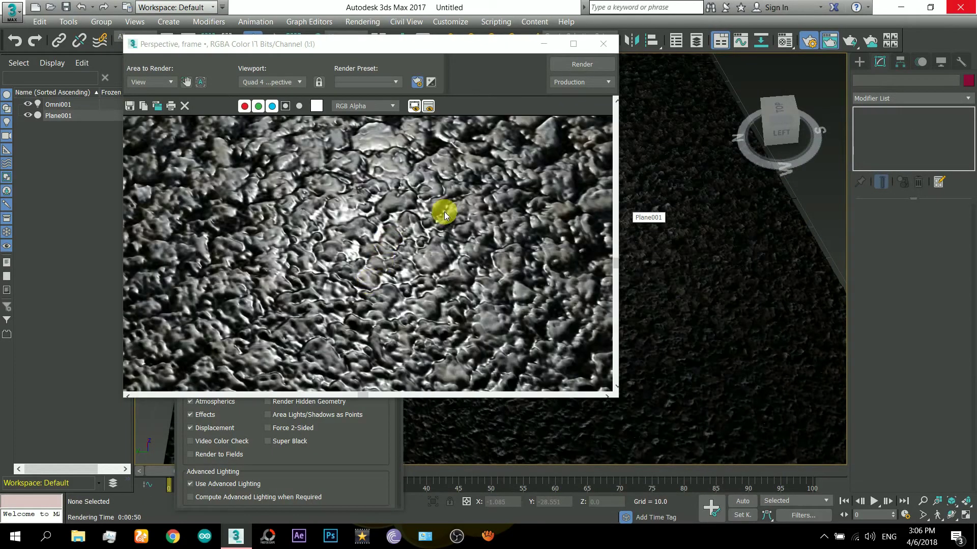
scroll(444, 212, down, 3)
scroll(380, 297, up, 3)
middle_drag(463, 332, 438, 282)
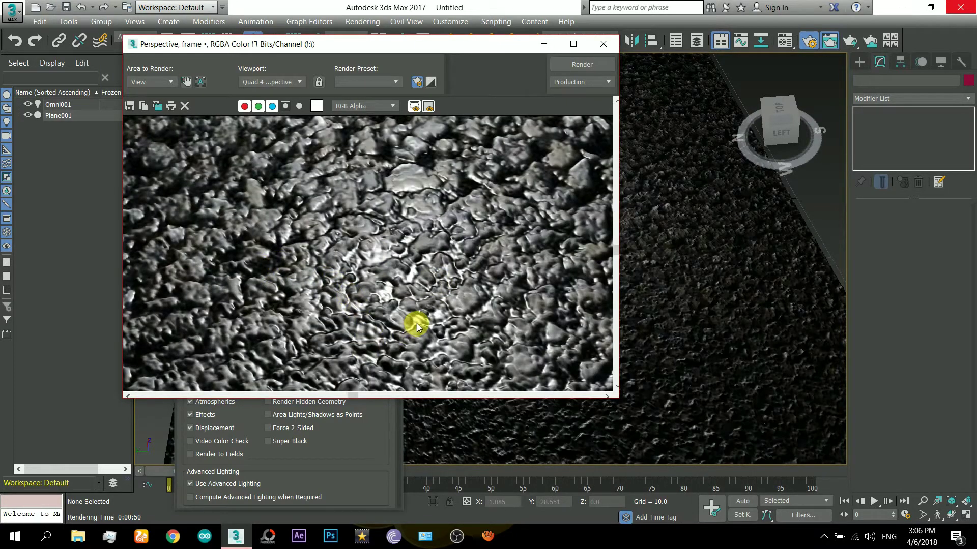
scroll(389, 285, down, 1)
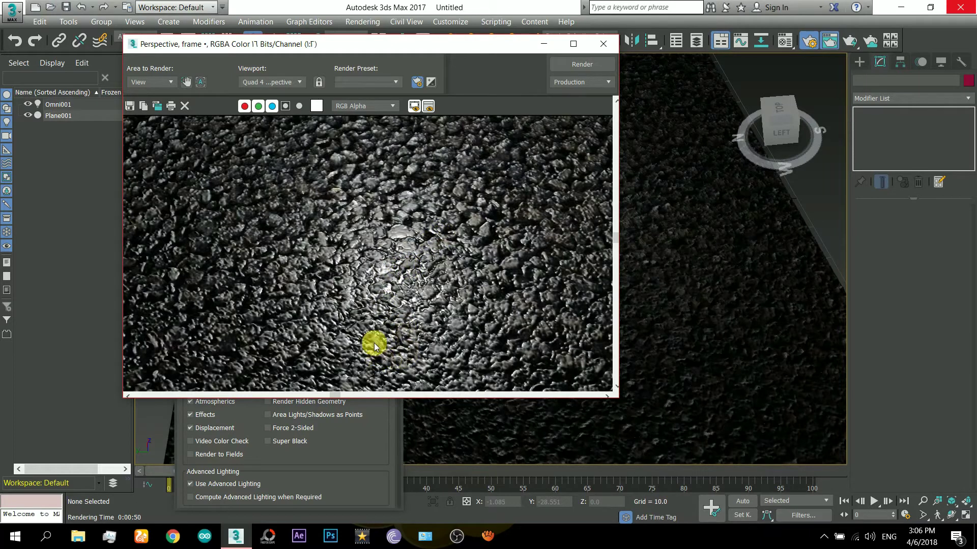
scroll(381, 311, down, 1)
scroll(387, 283, up, 3)
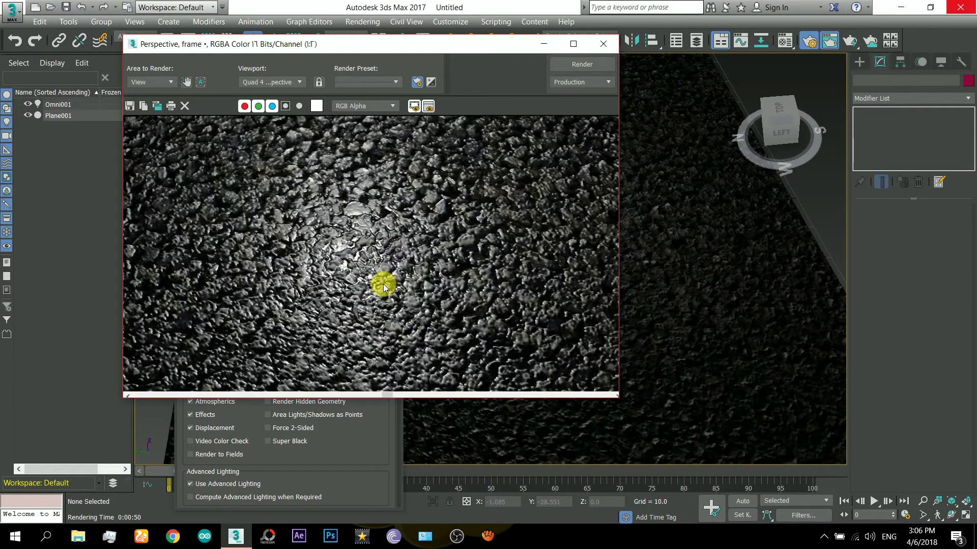
scroll(367, 287, up, 1)
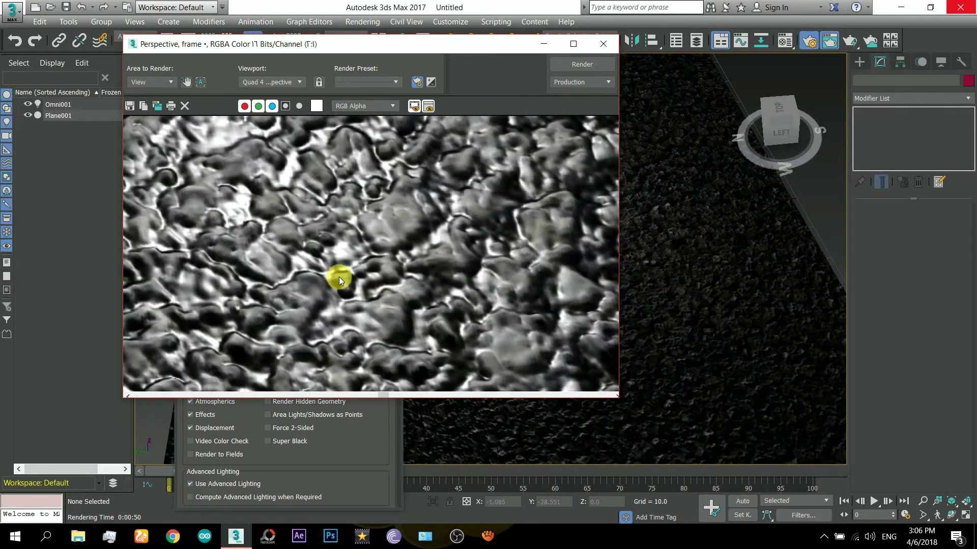
scroll(339, 277, down, 2)
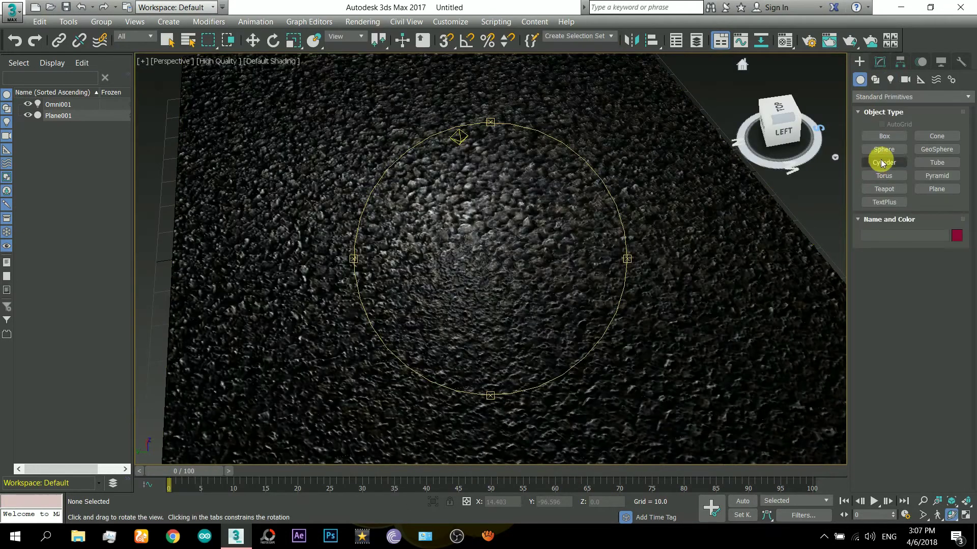
Step: Create a sphere of about 20.4 radius with Base To Pivot enabled and move it across the asphalt to about X 11.8, Y -30.9
click(884, 150)
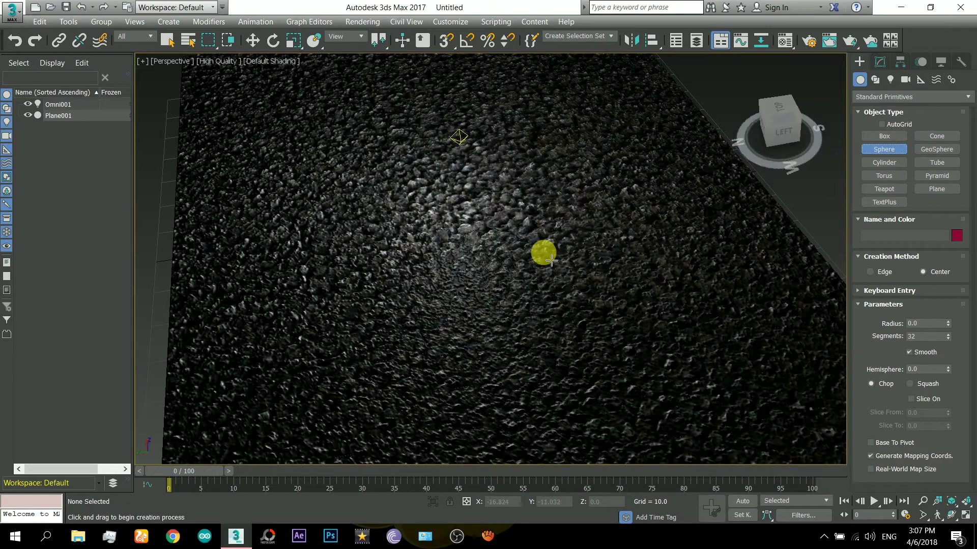
click(870, 443)
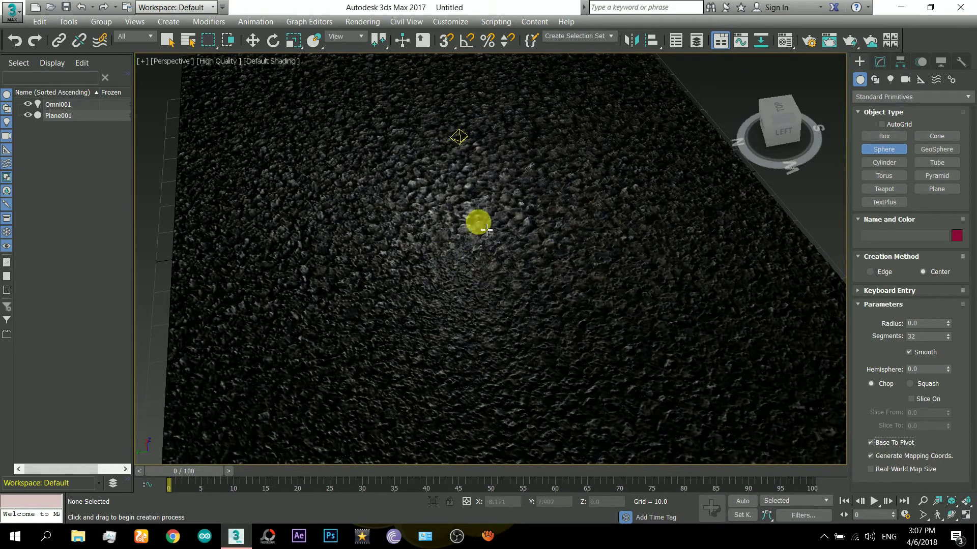
drag(464, 186, 556, 187)
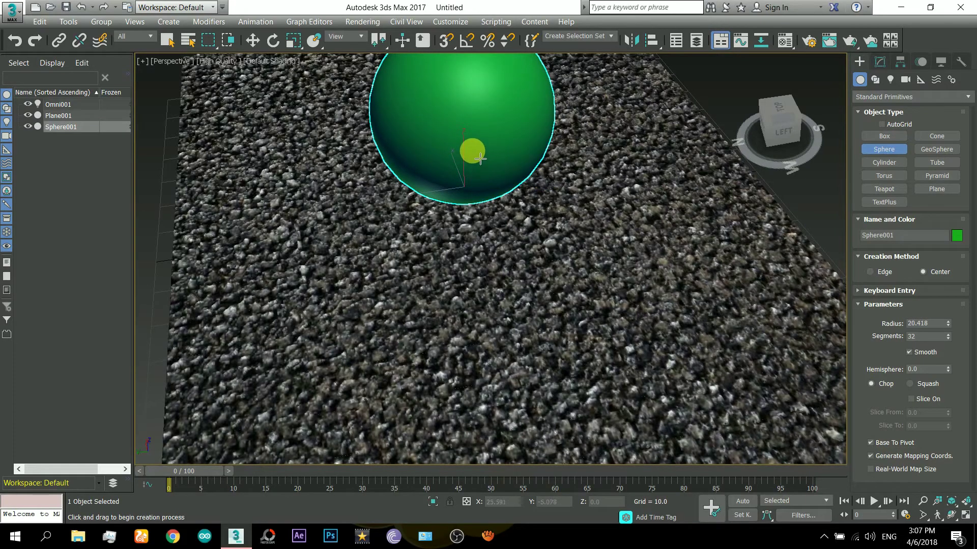
key(w)
drag(455, 179, 577, 159)
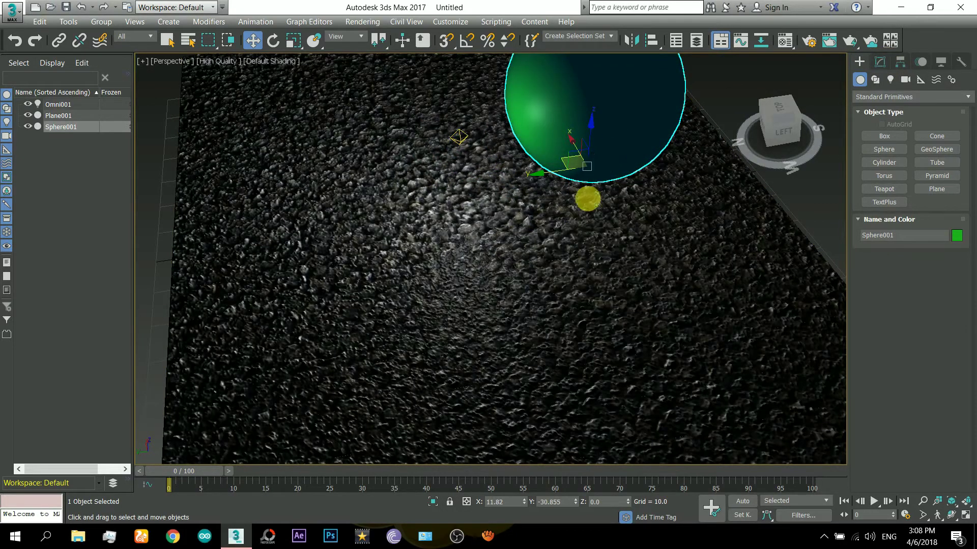
Step: Examine the Color Correction map in the asphalt material's Specular Level slot and return to the parent Raytrace material
key(m)
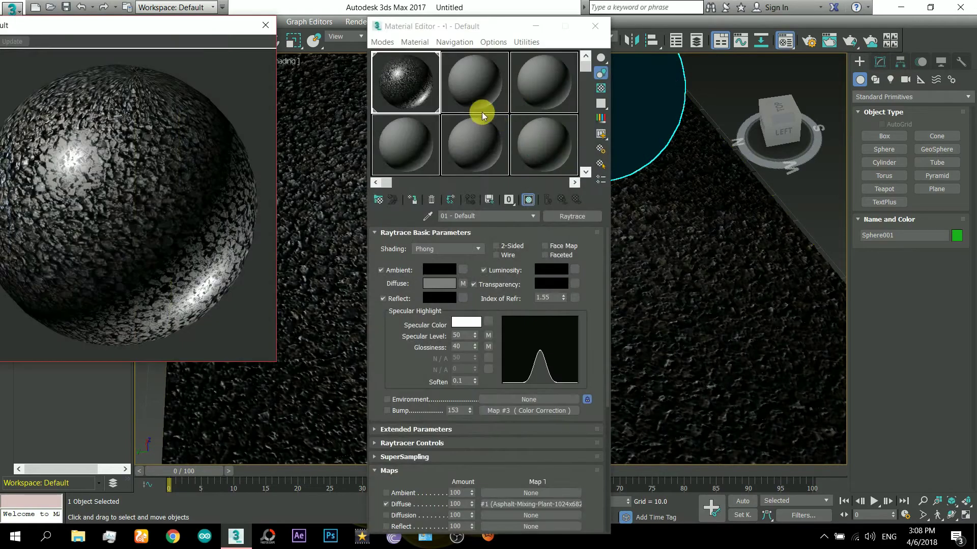
drag(430, 34, 339, 34)
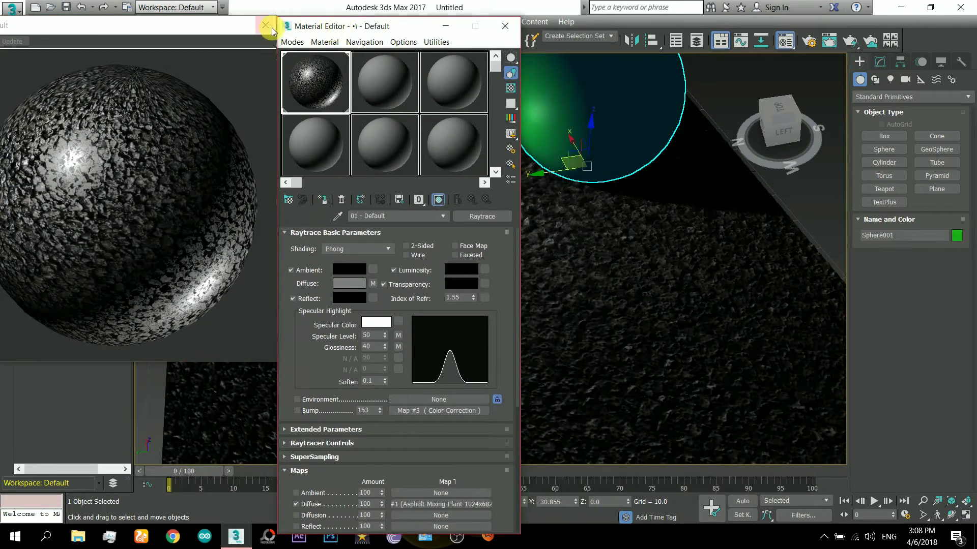
drag(319, 360, 316, 323)
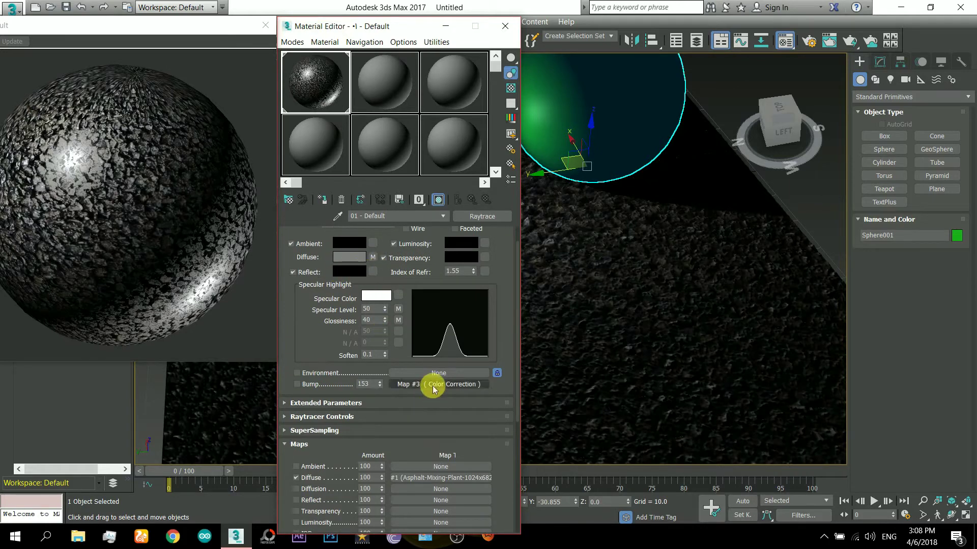
drag(322, 349, 326, 336)
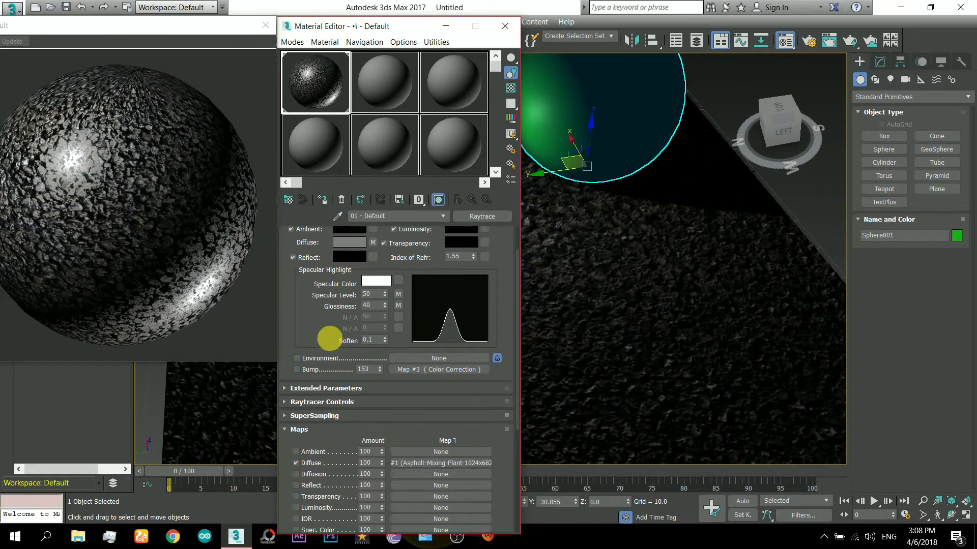
click(401, 297)
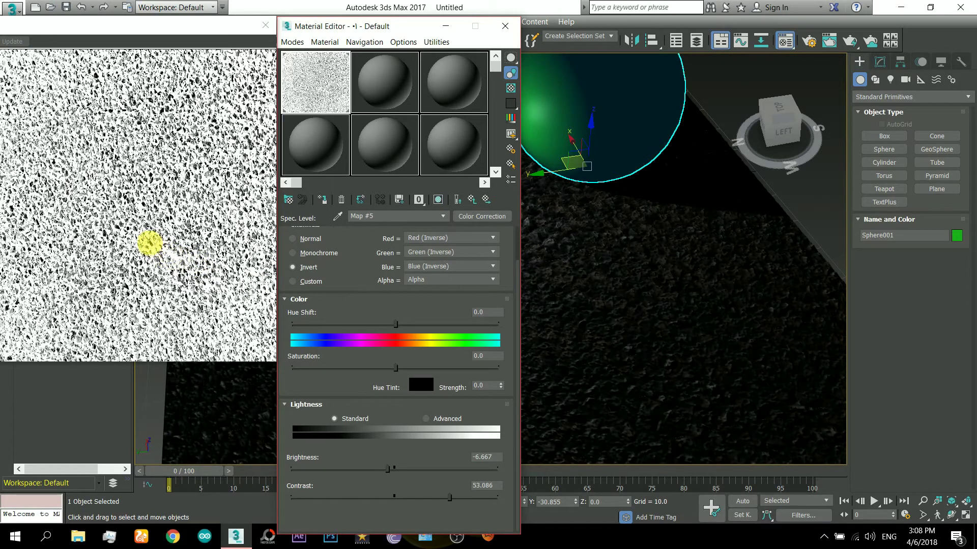
click(467, 200)
key(Up)
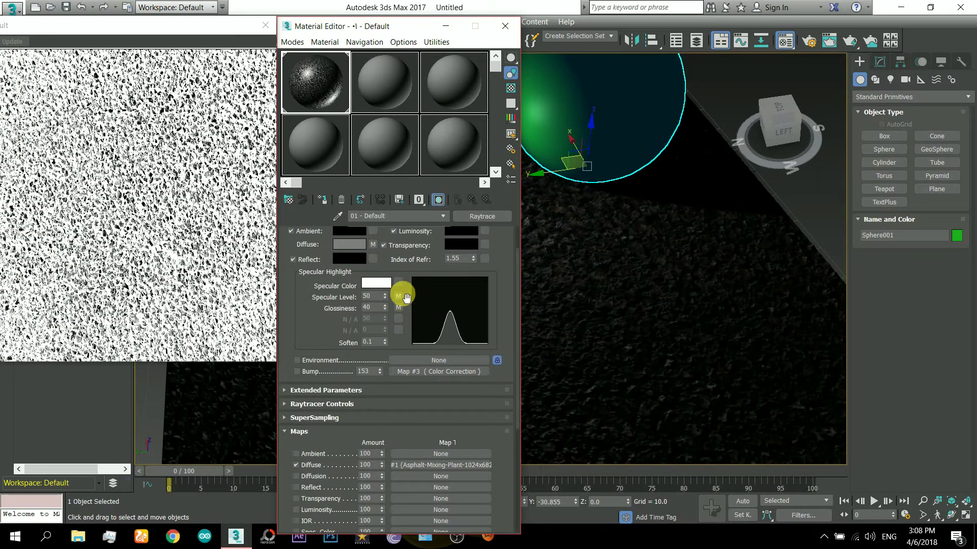
Step: Copy the Specular Level map into the Raytrace material's Reflect slot as an independent copy and move the enlarged material preview aside
click(399, 298)
right_click(398, 296)
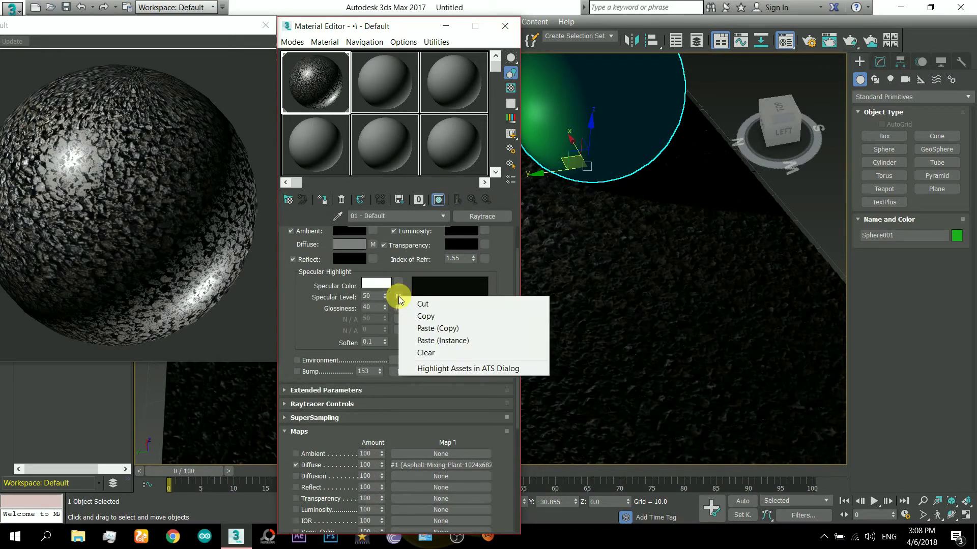
click(413, 318)
right_click(373, 259)
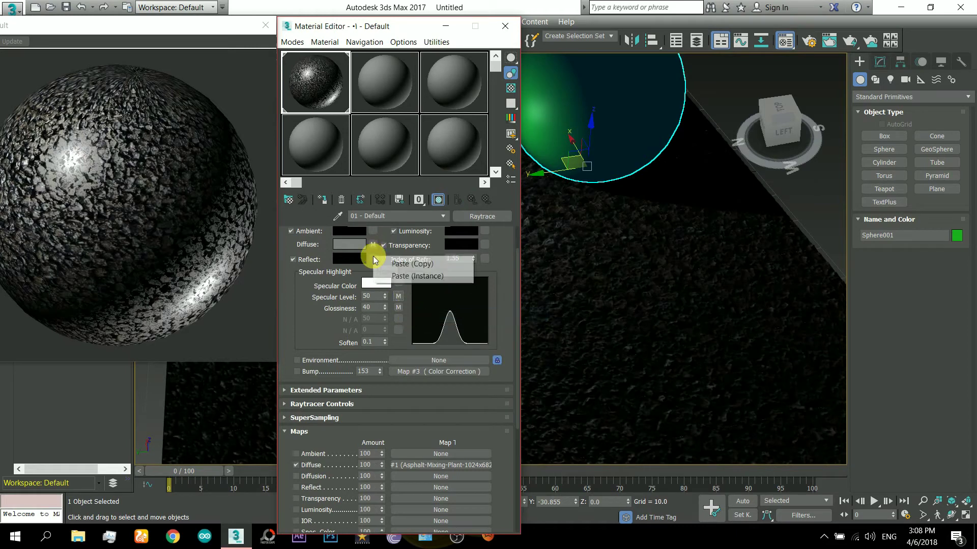
click(385, 264)
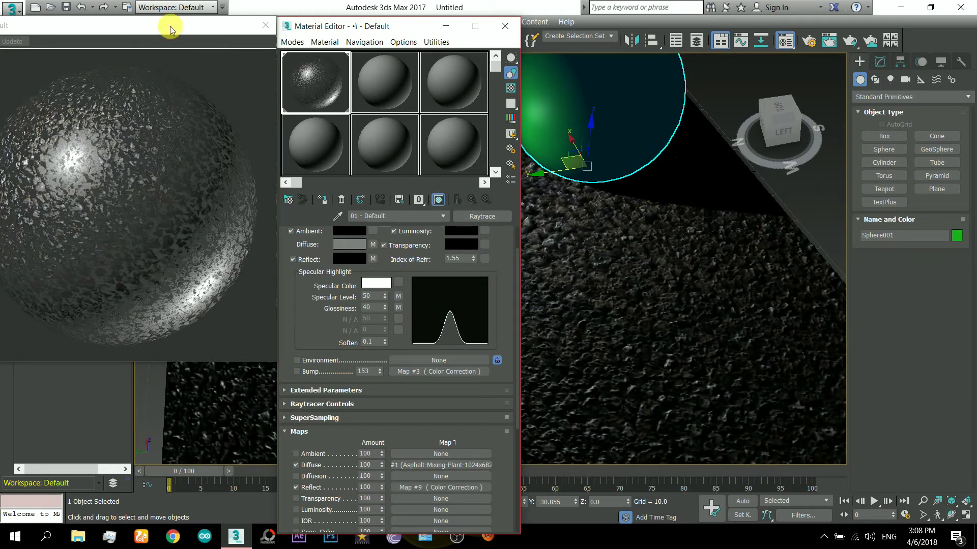
drag(170, 26, 264, 55)
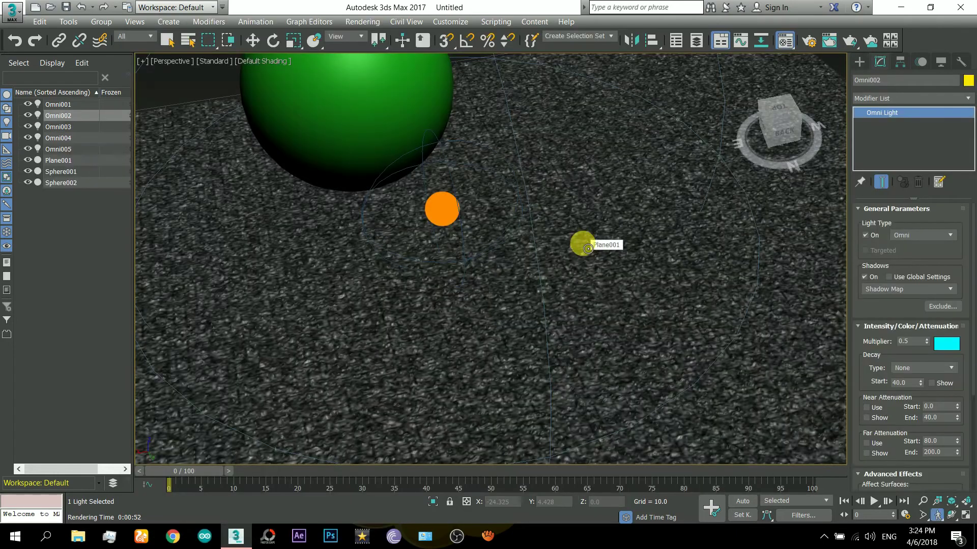
Step: Replace the asphalt material's diffuse bitmap with the desktop image Asphalt-Mixing-Plant-1024x6822.jpg that carries the red play logo
key(m)
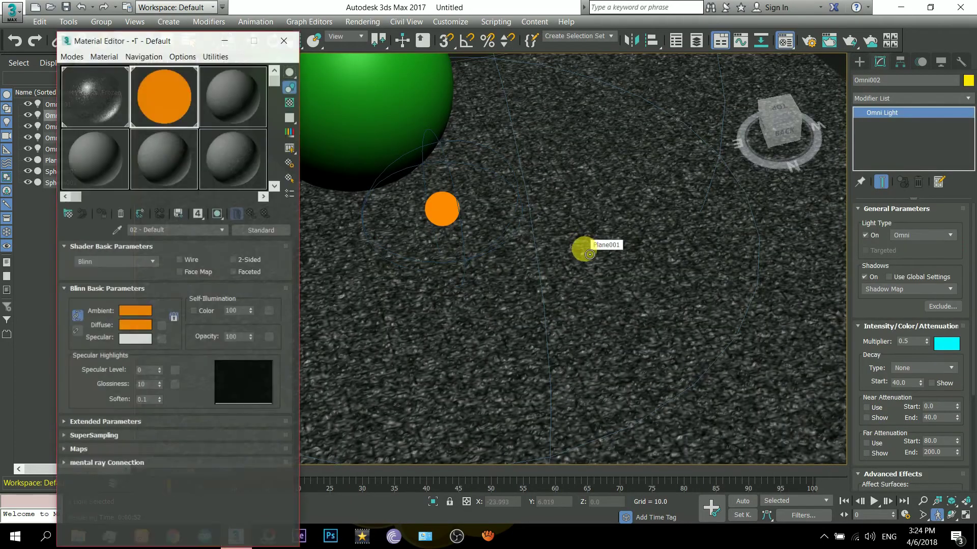
click(107, 96)
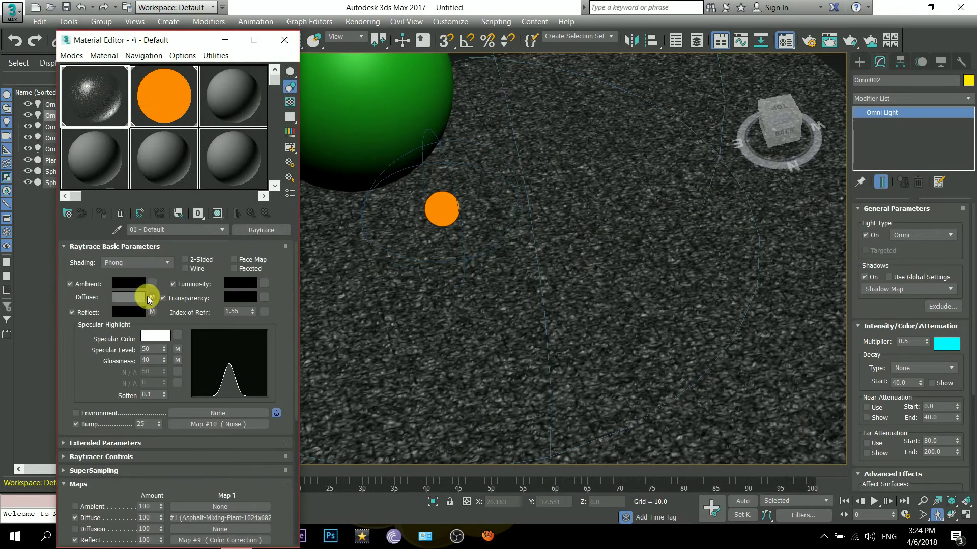
click(152, 299)
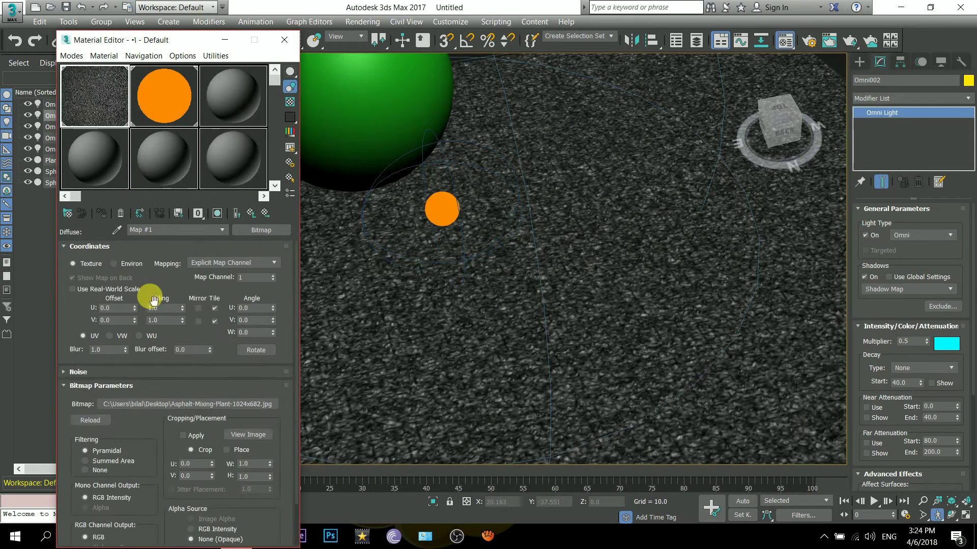
click(188, 404)
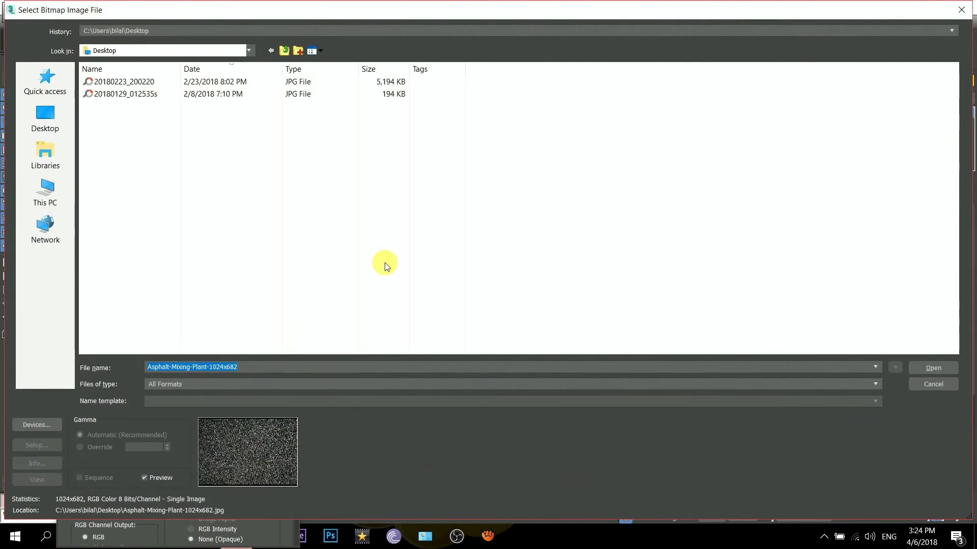
click(57, 189)
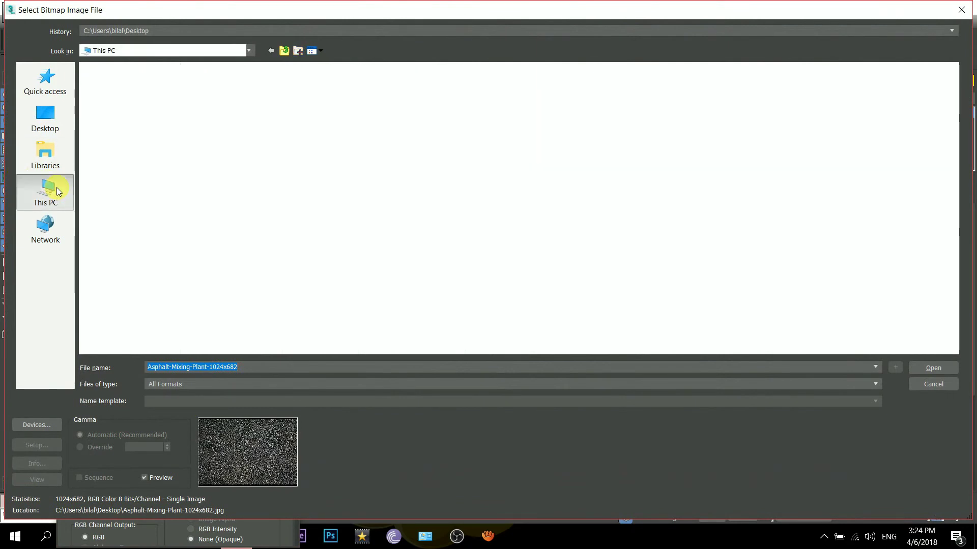
click(54, 126)
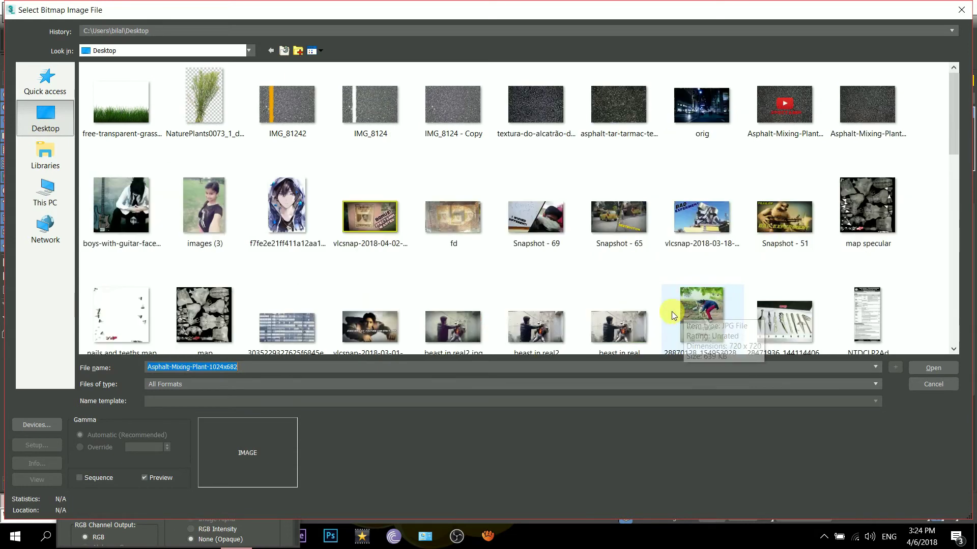
scroll(672, 312, down, 10)
scroll(600, 231, up, 8)
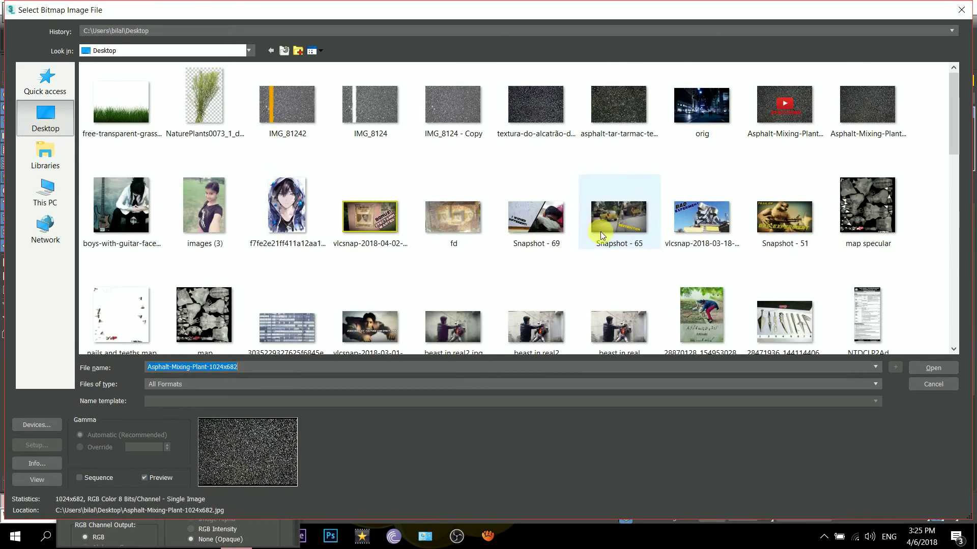
click(793, 118)
double_click(792, 117)
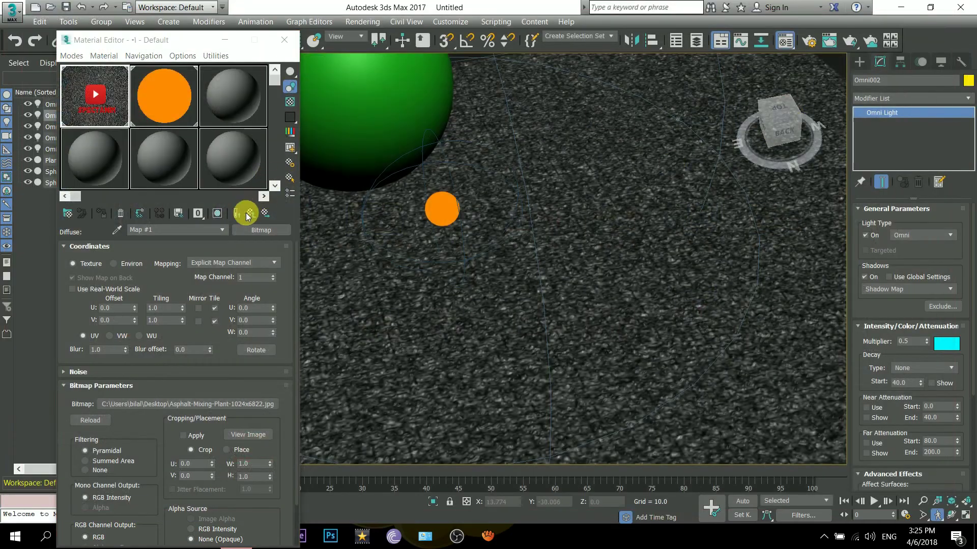
Step: Show the new diffuse map on the asphalt plane in the shaded viewport and check the whole plane
click(217, 213)
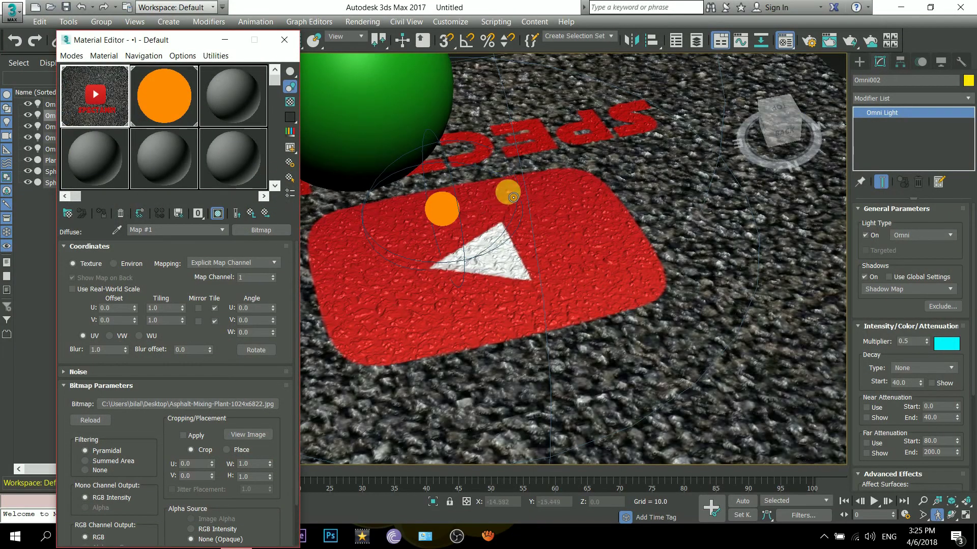
scroll(520, 205, down, 3)
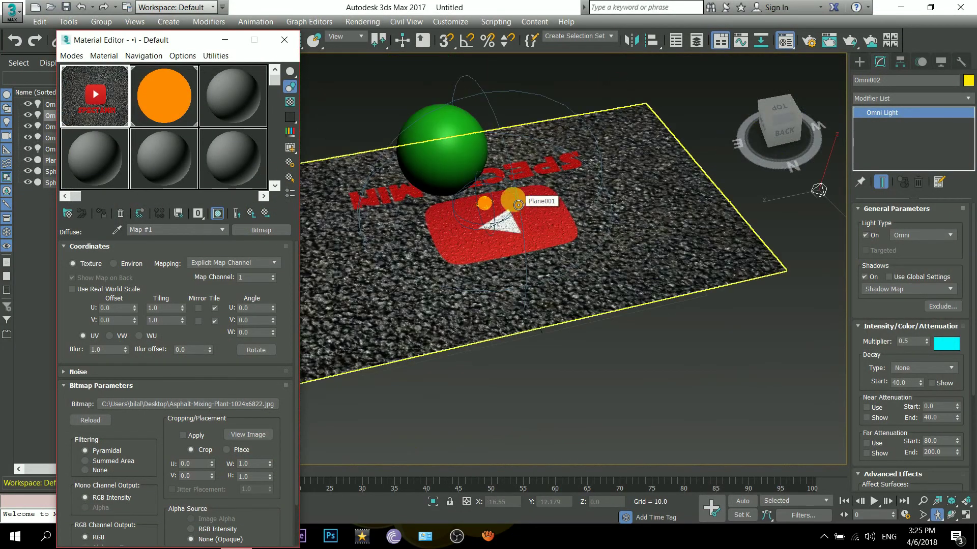
scroll(480, 243, up, 3)
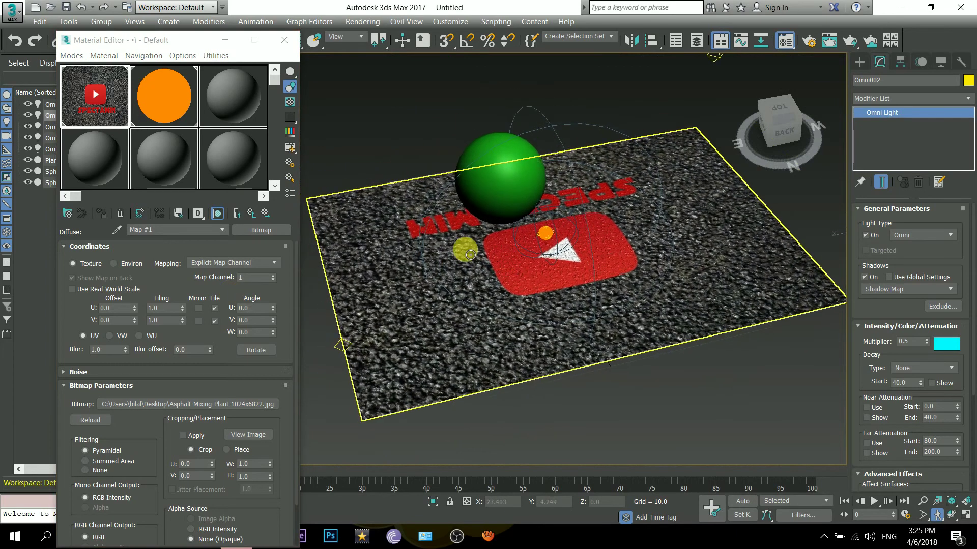
Step: Select the asphalt plane, close the Material Editor and rotate the plane to reorient its logo
click(389, 197)
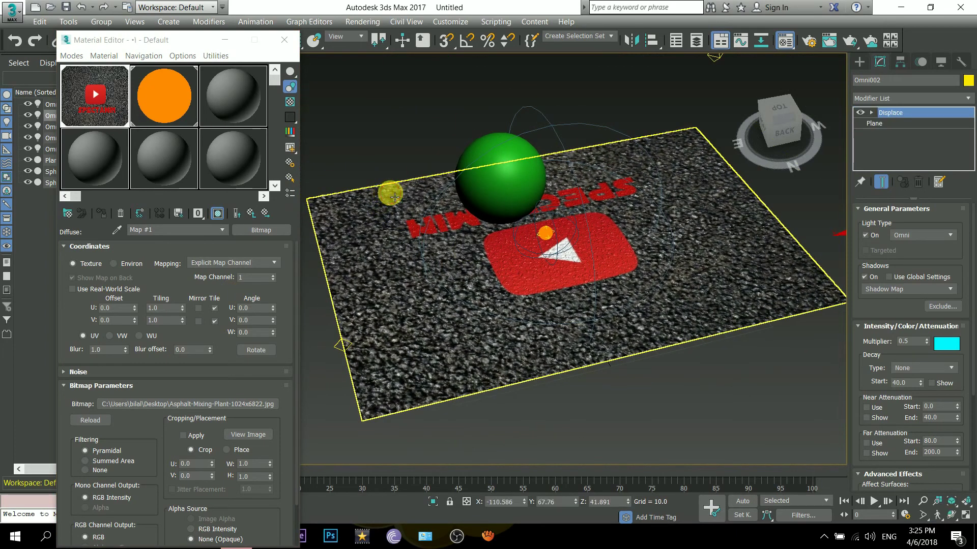
click(284, 39)
click(274, 40)
drag(620, 265, 643, 286)
key(Up)
middle_drag(644, 287, 565, 288)
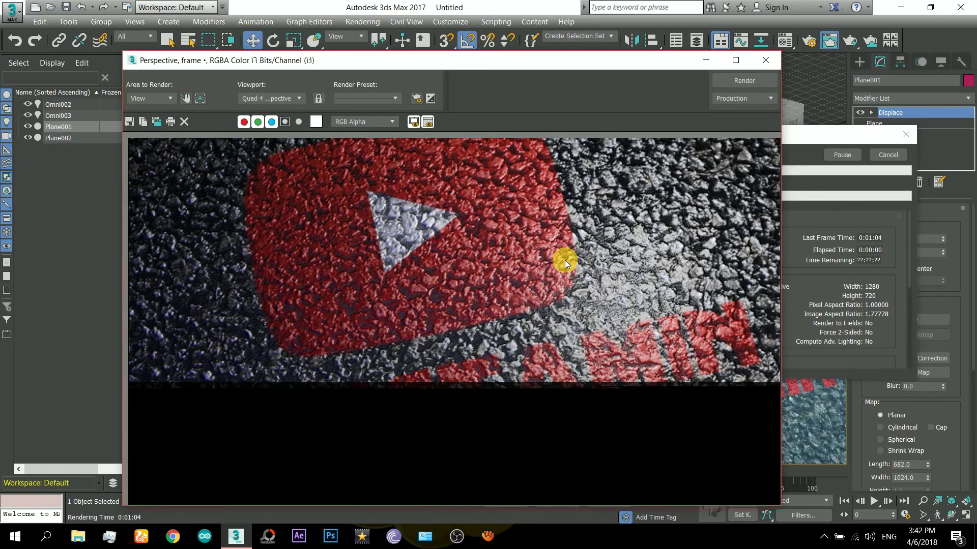